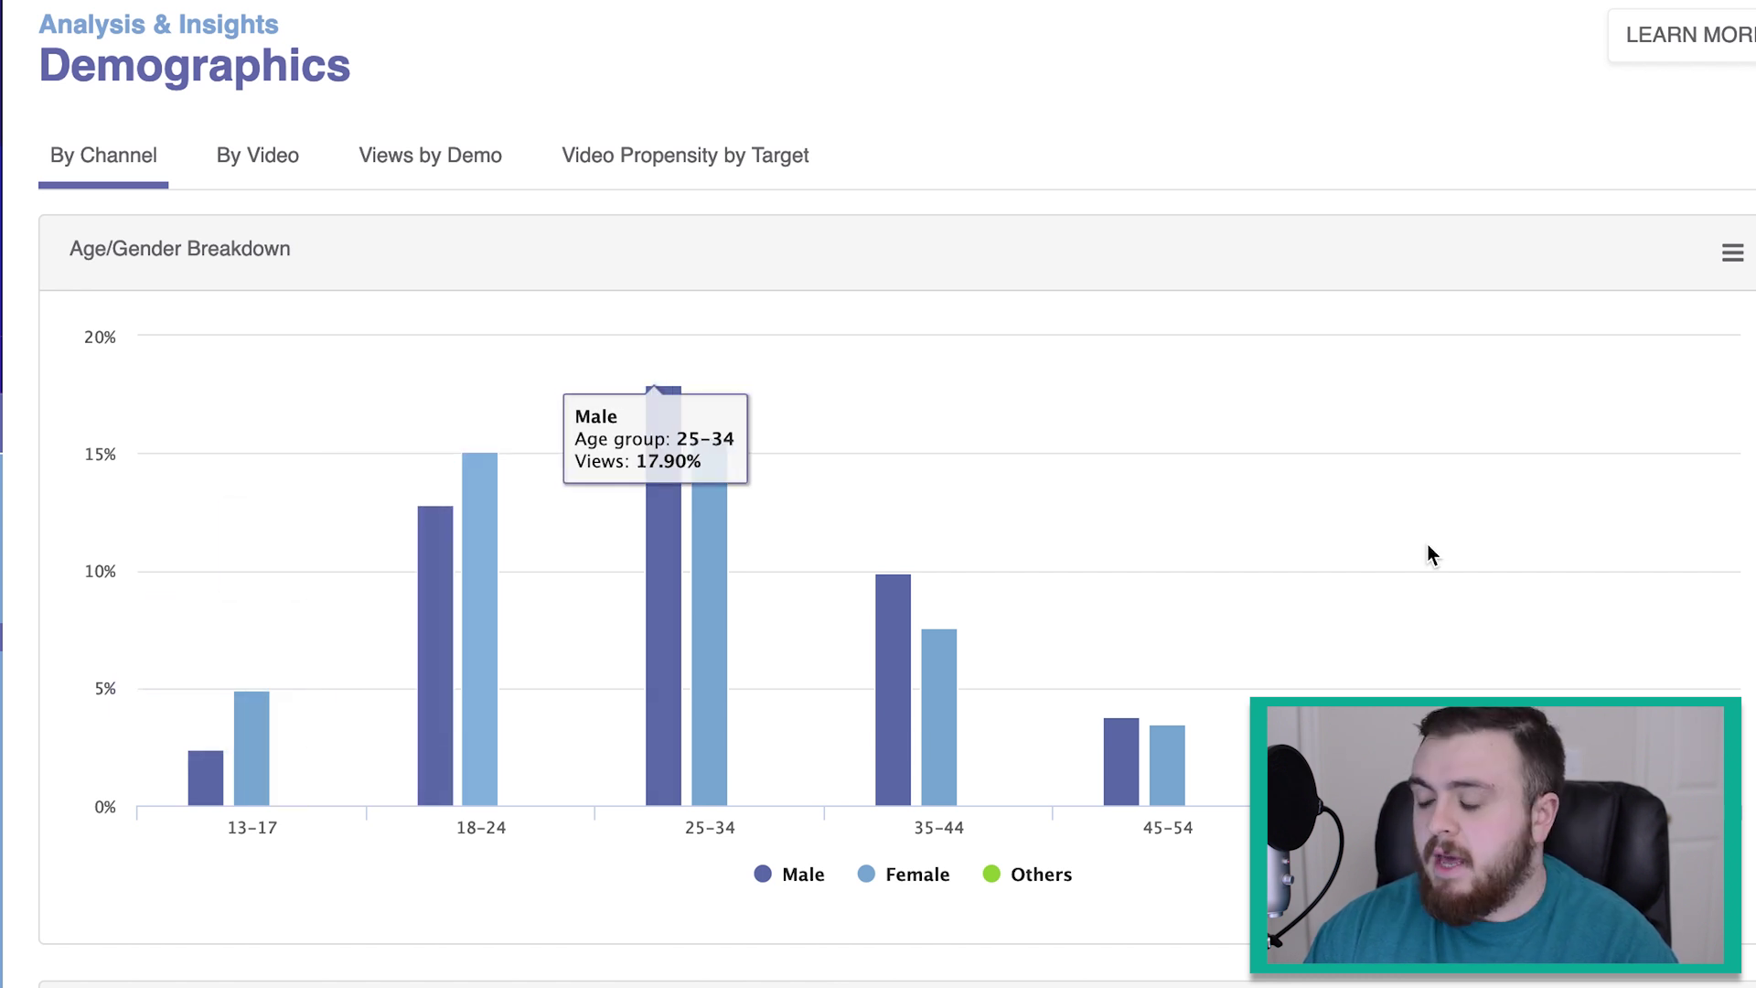
# Examine the channel's age/gender breakdown chart and the age breakdown pie chart below it
pyautogui.scroll(-7, 1429, 549)
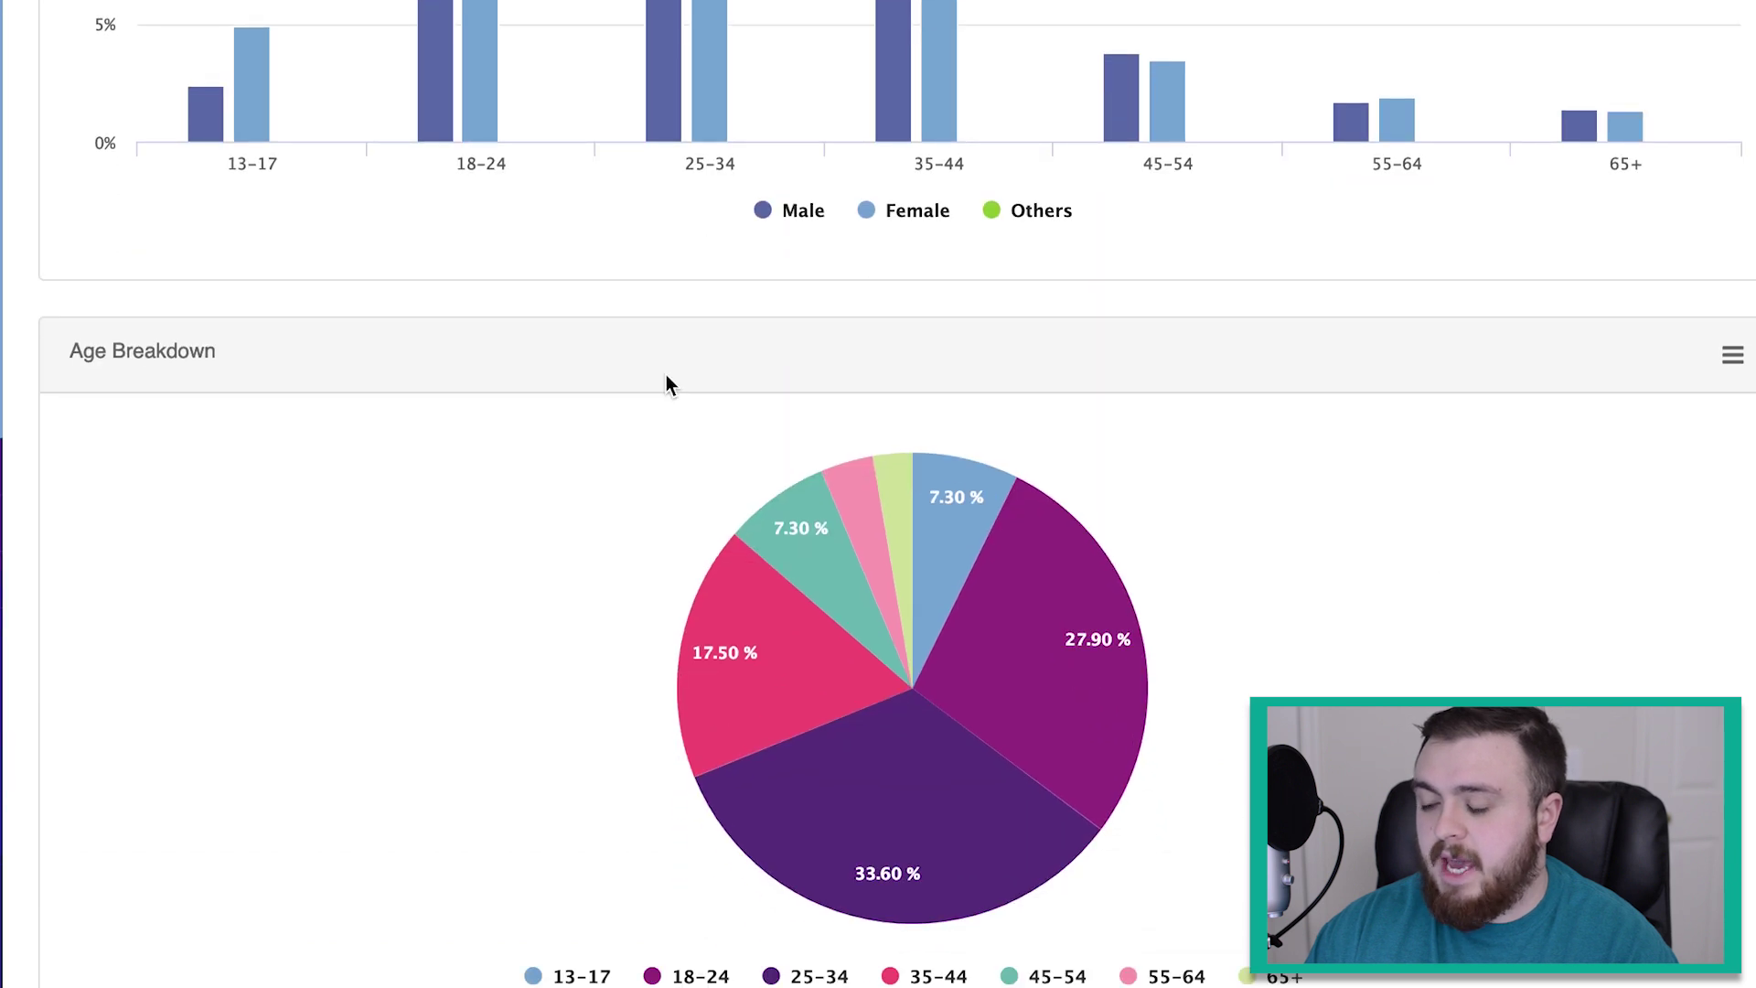
pyautogui.scroll(-8, 448, 494)
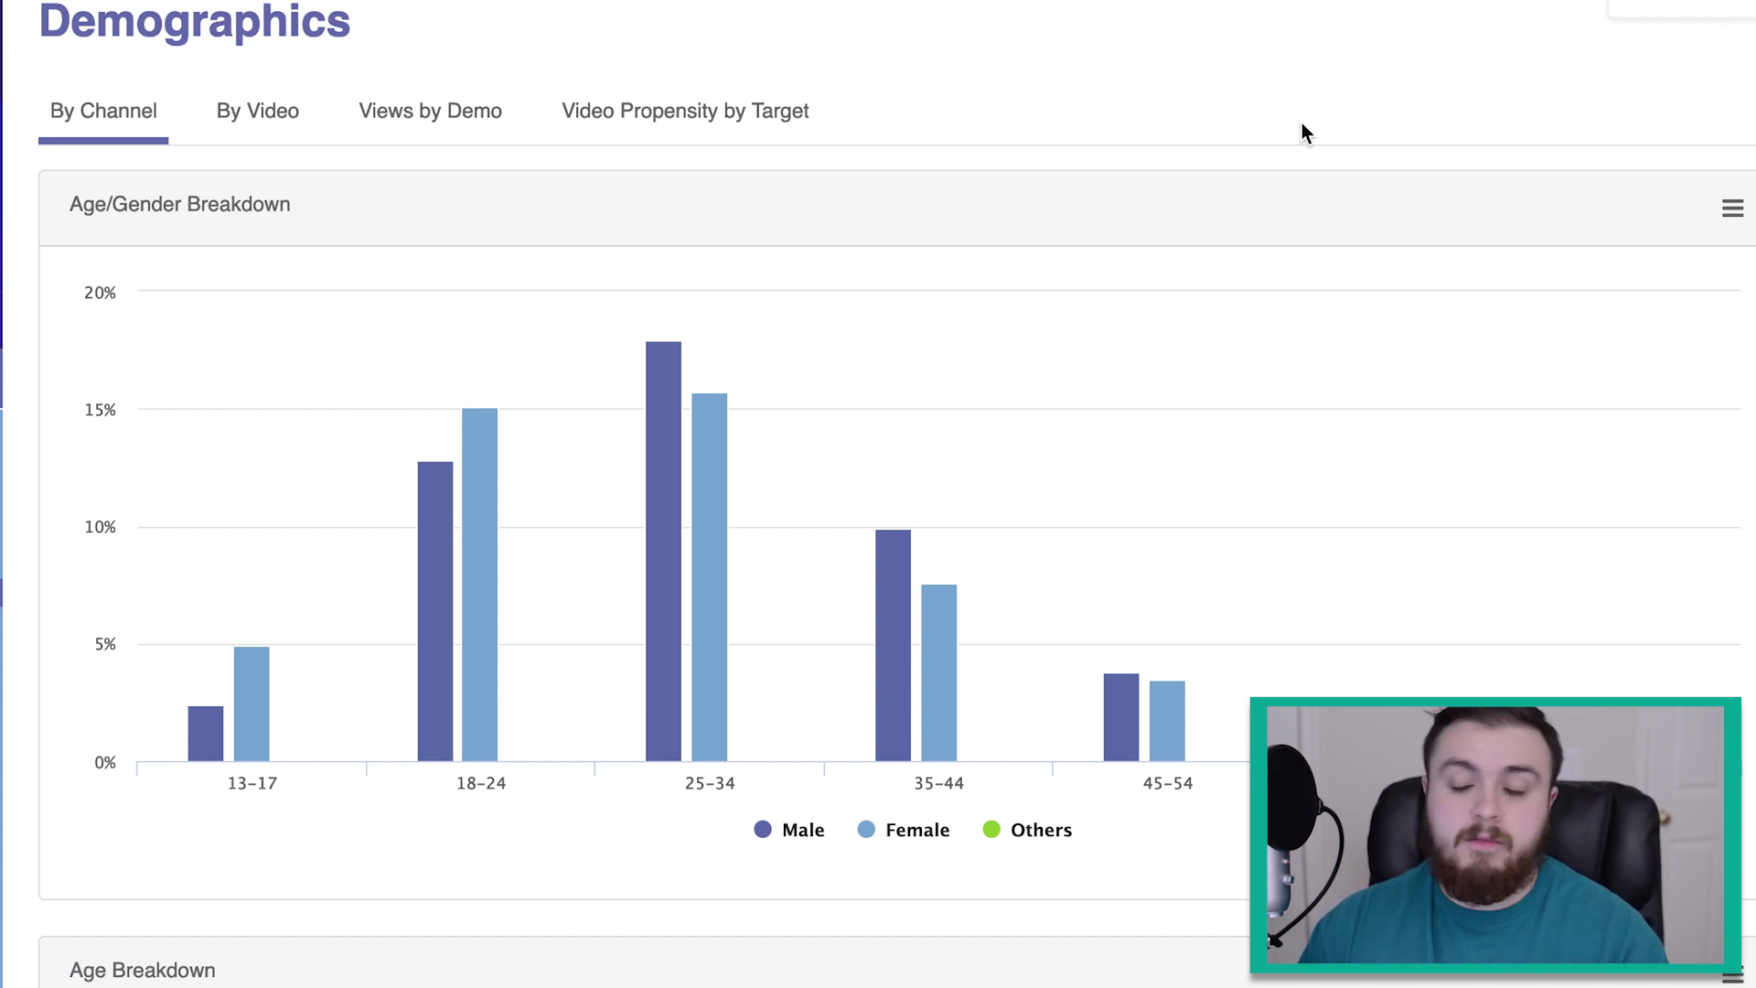
pyautogui.scroll(1, 946, 92)
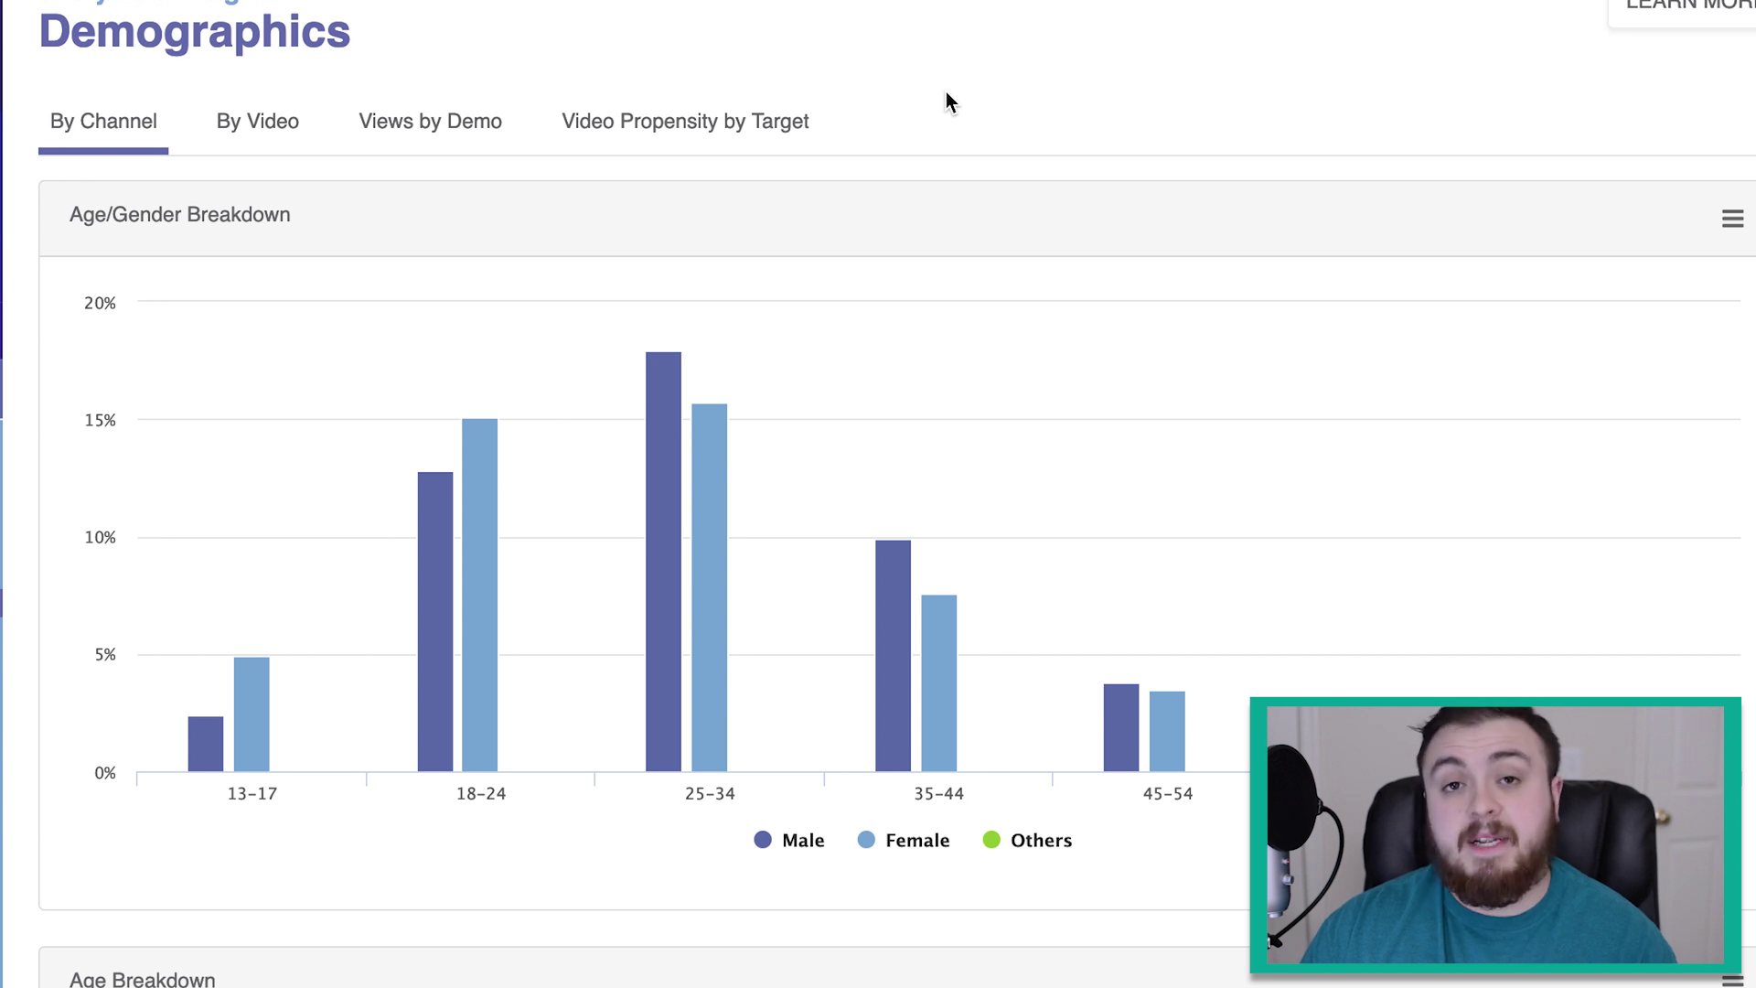
pyautogui.scroll(-3, 946, 91)
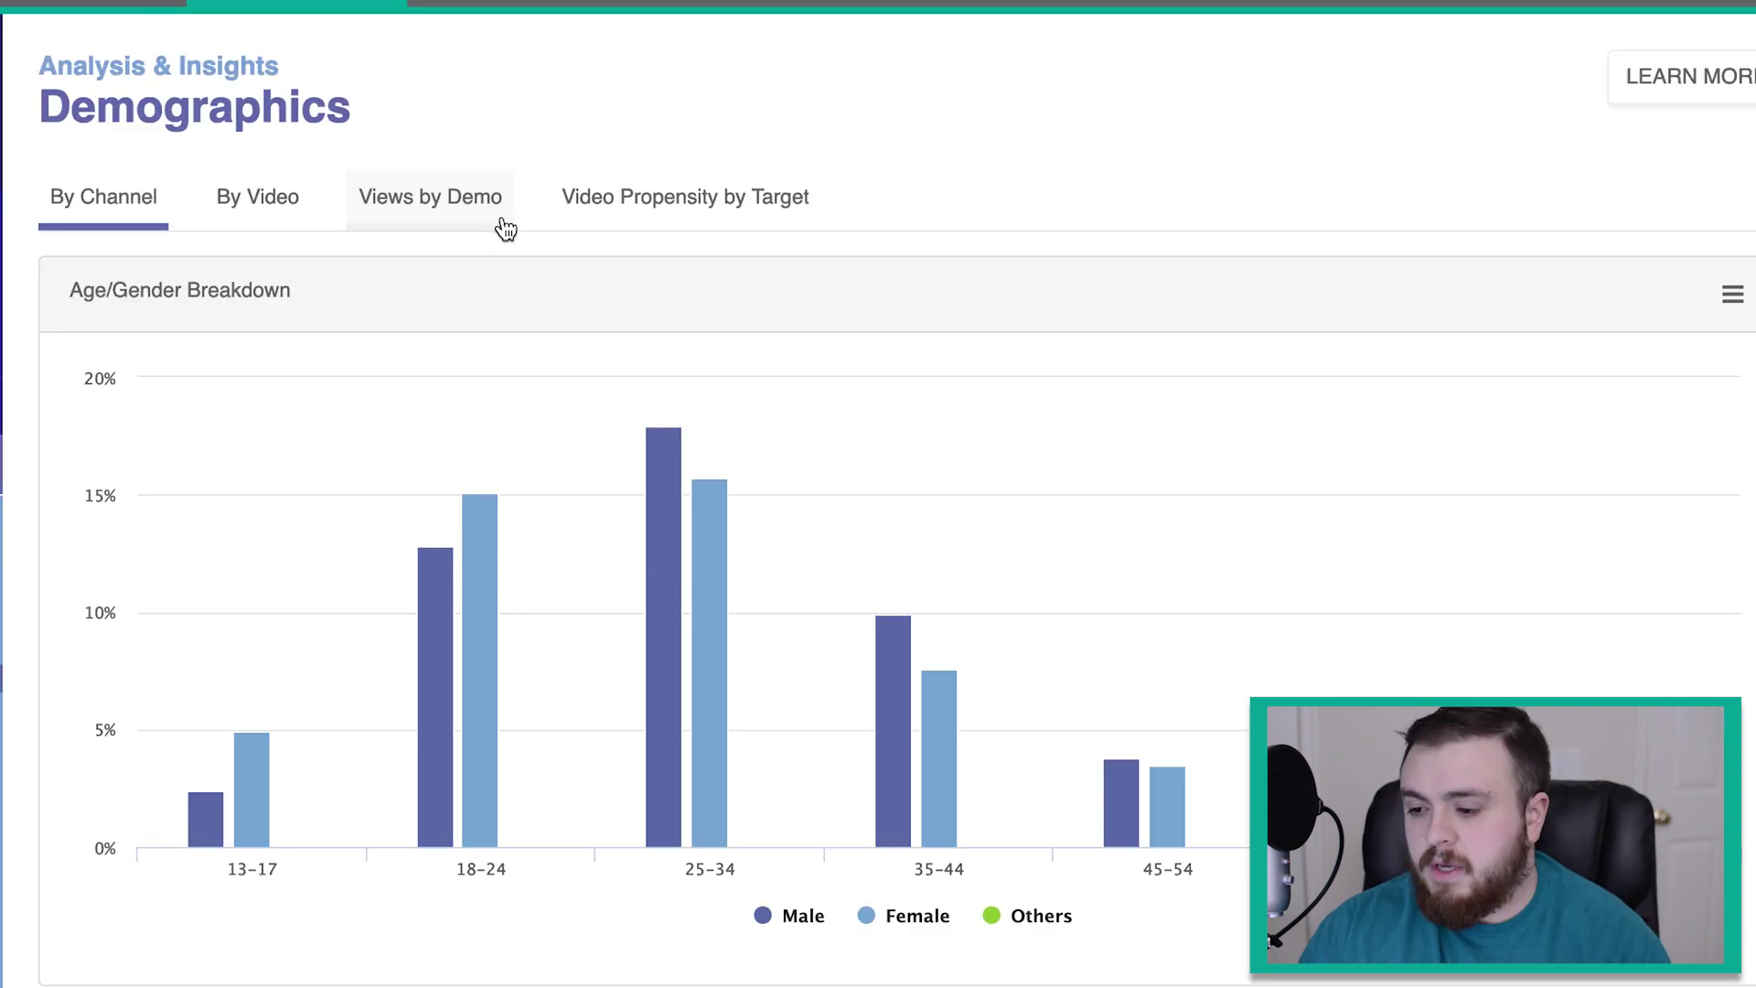
# Show demographics by video and inspect the 18-24 and 25-34 view shares for the "Body building tips" video
pyautogui.click(274, 210)
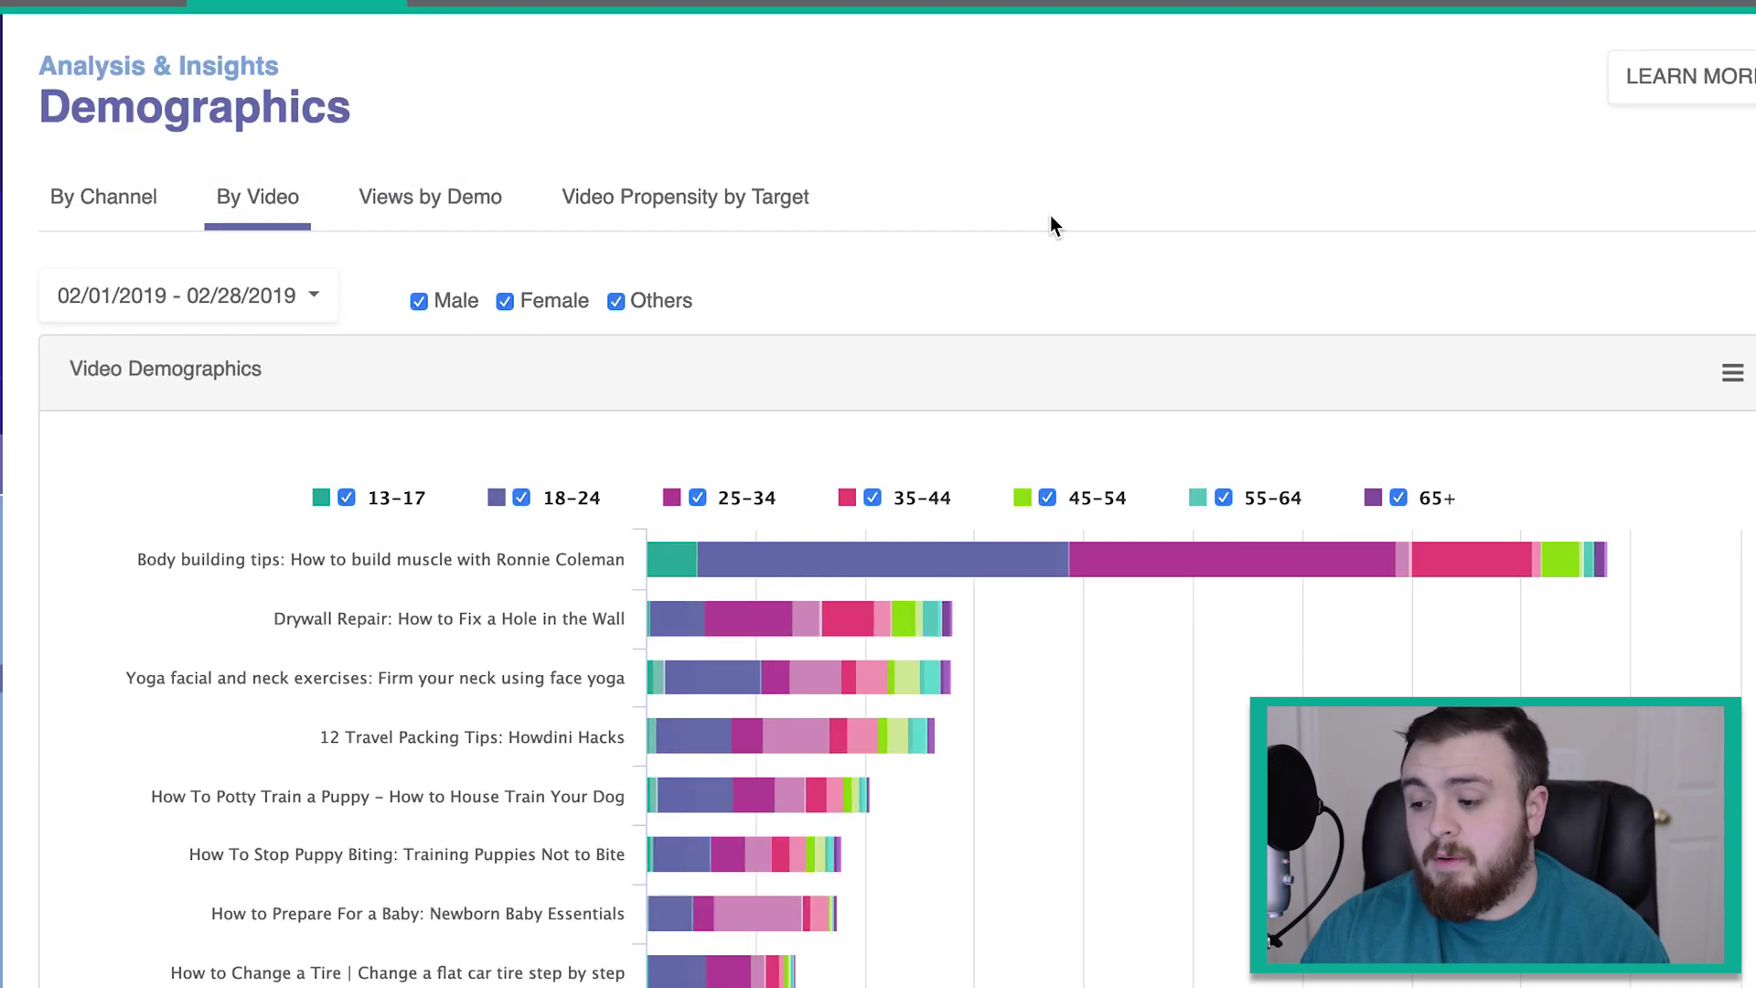
pyautogui.scroll(-3, 1050, 216)
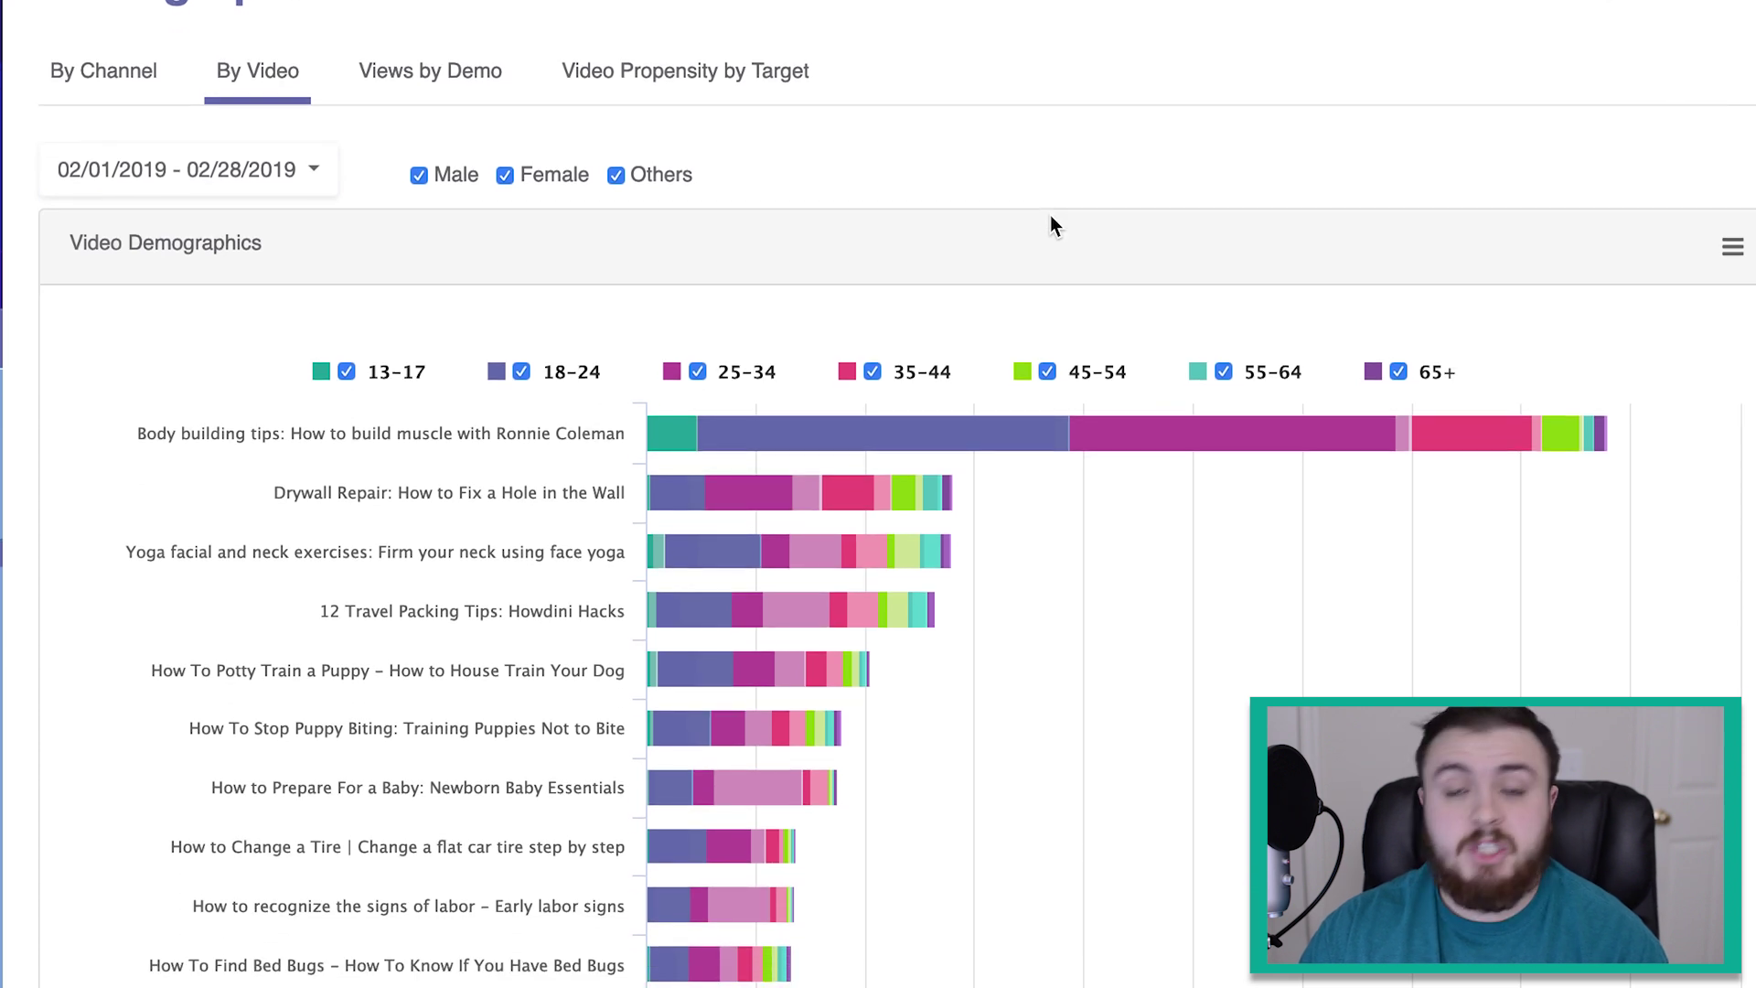
pyautogui.scroll(-3, 1050, 216)
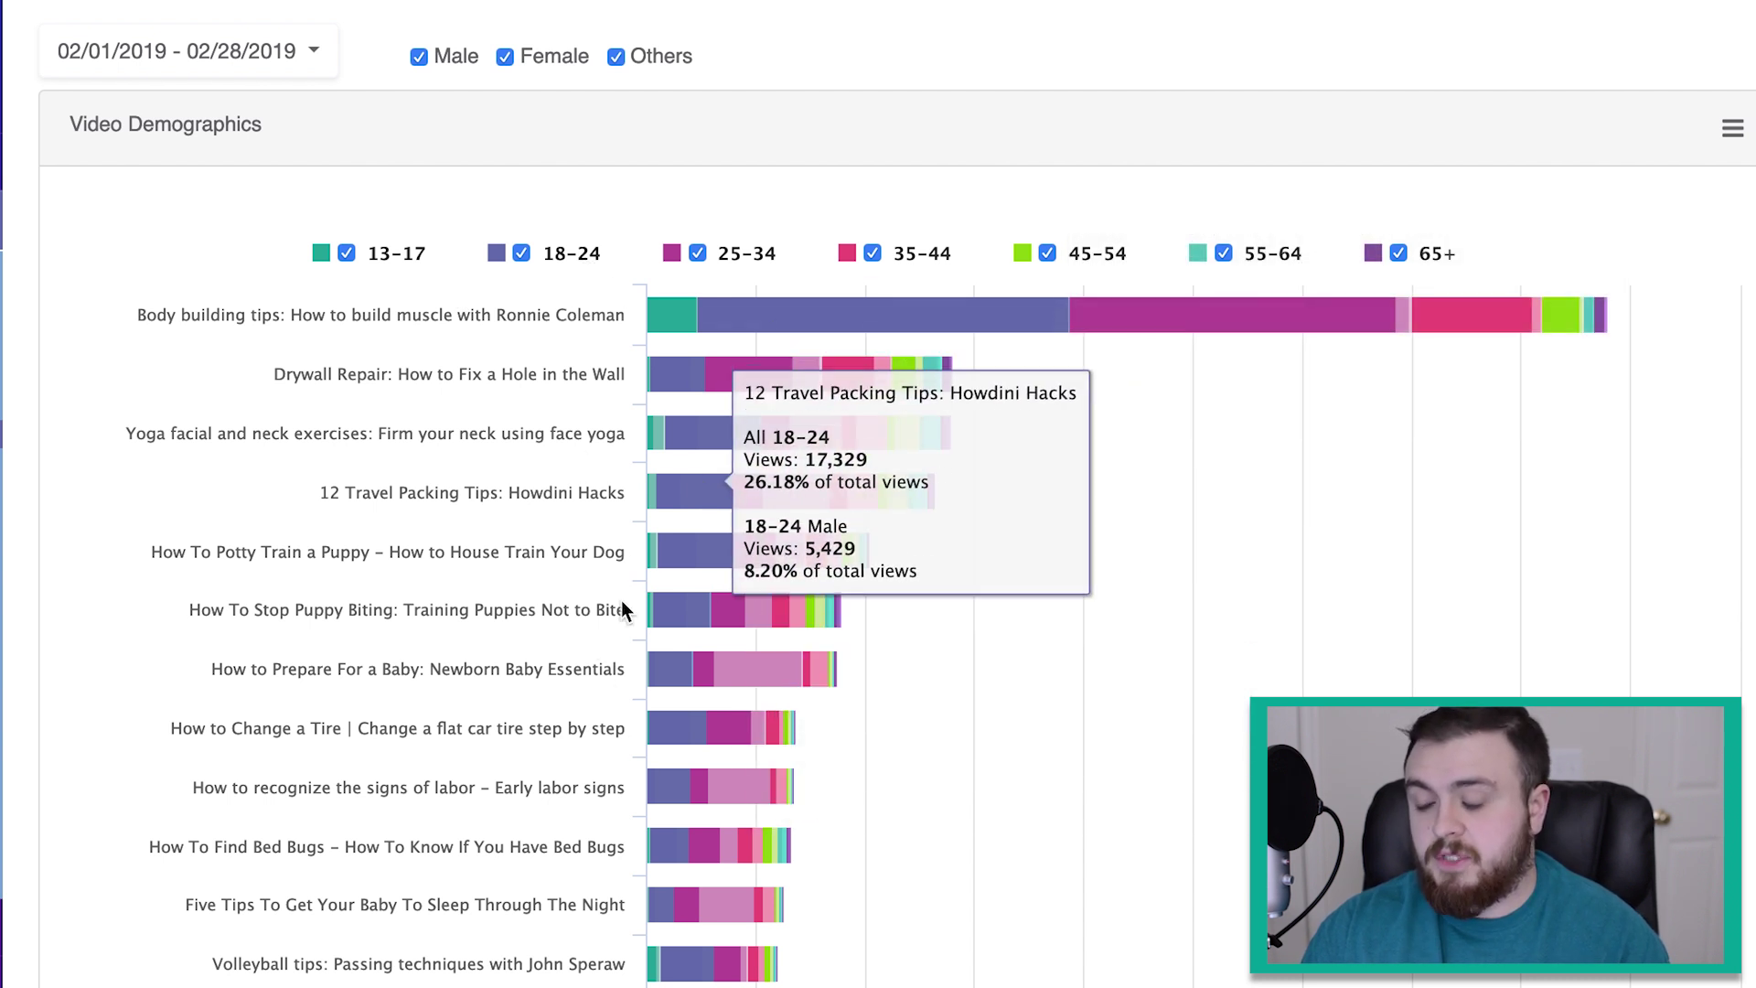
pyautogui.moveTo(678, 320)
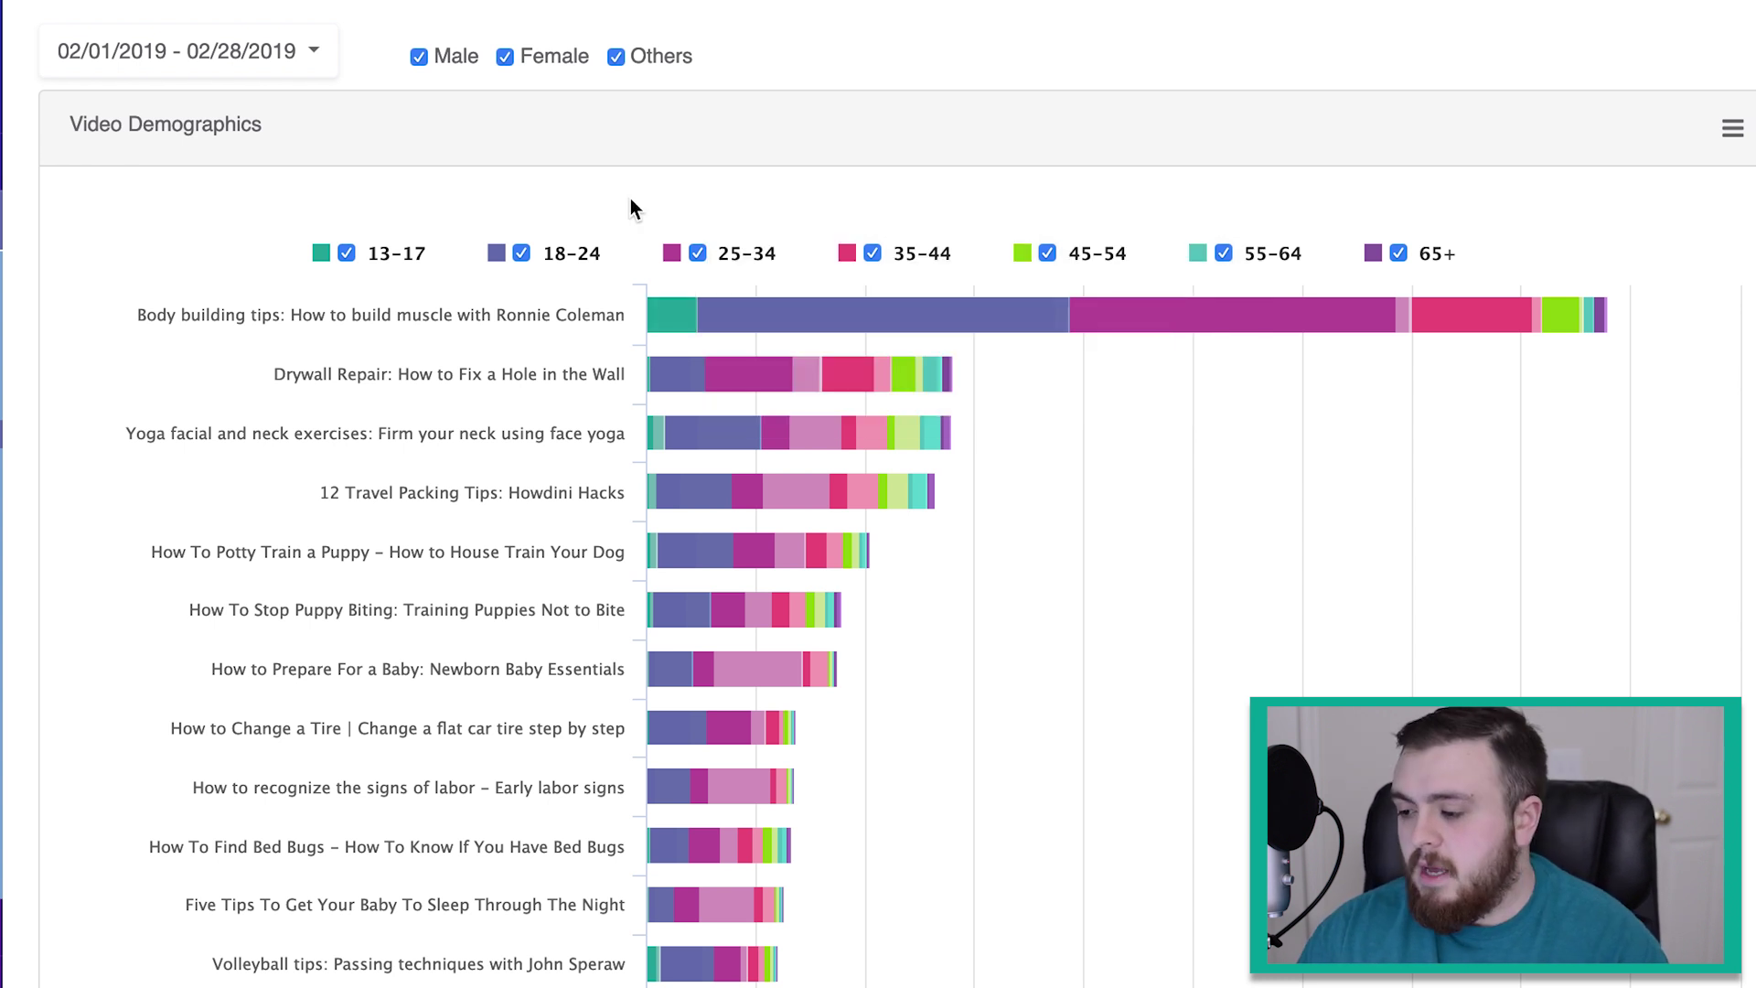
pyautogui.moveTo(1199, 314)
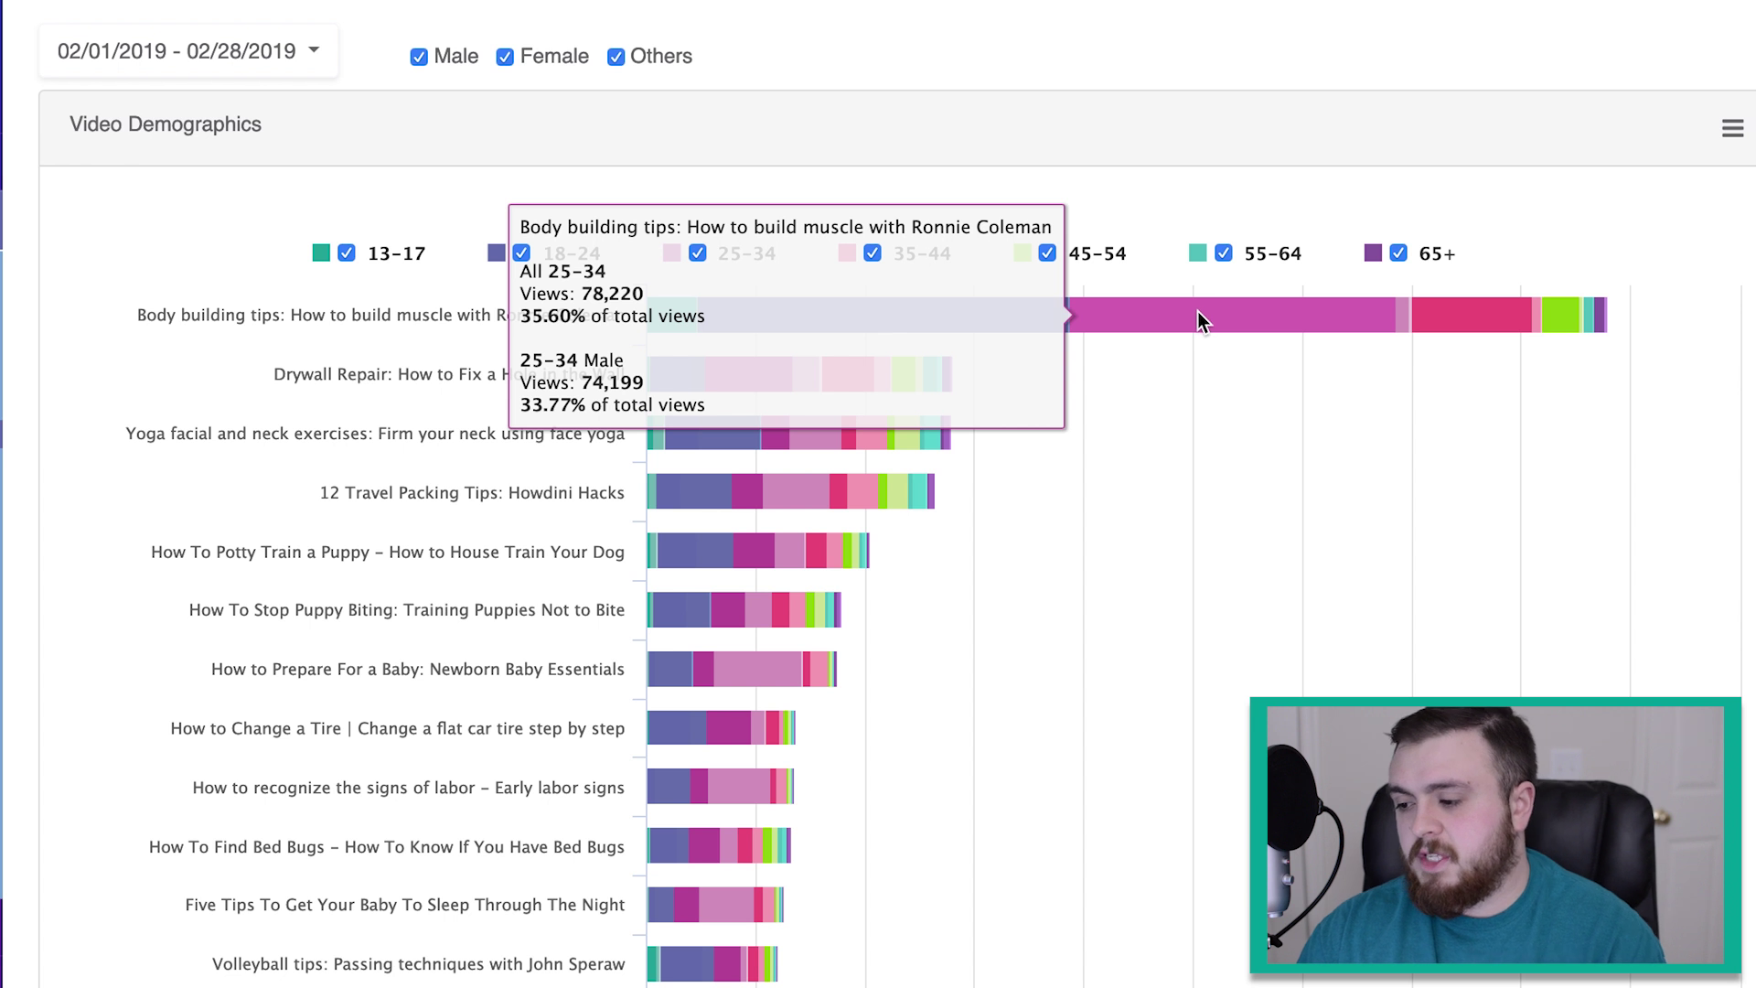
pyautogui.moveTo(1001, 318)
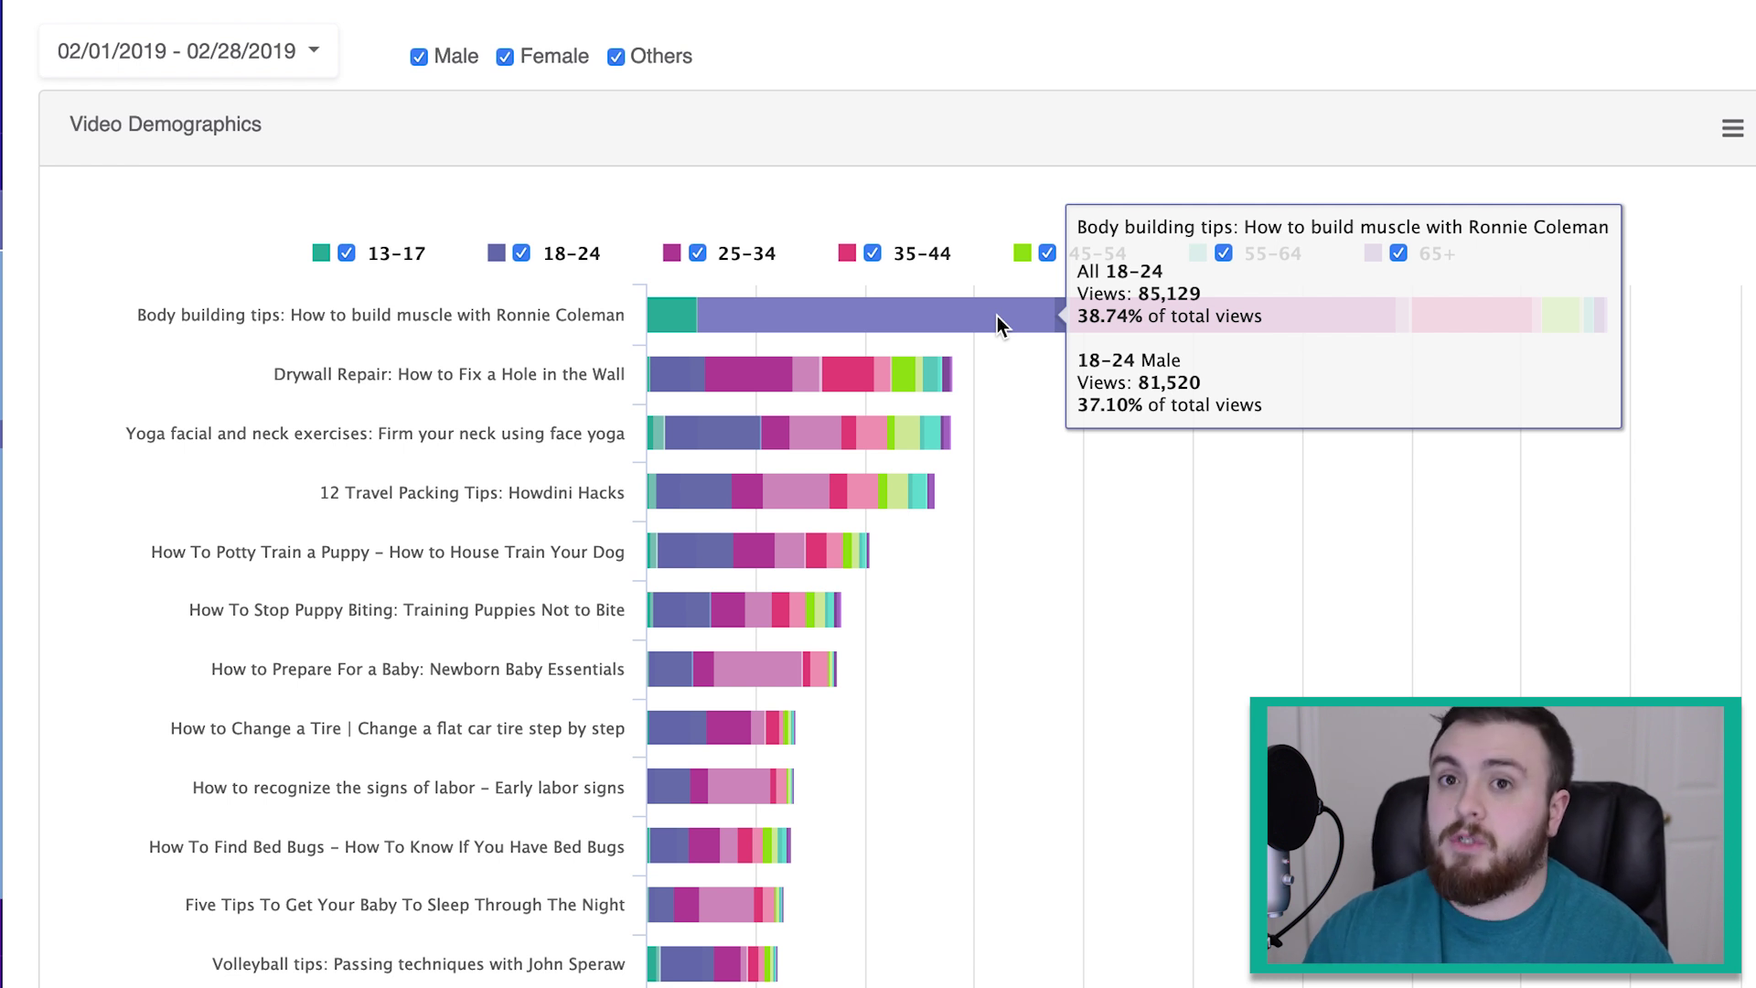
# Exclude male viewers from the video demographics chart and inspect the 25-34 segment of the yoga facial exercises video
pyautogui.scroll(2, 756, 309)
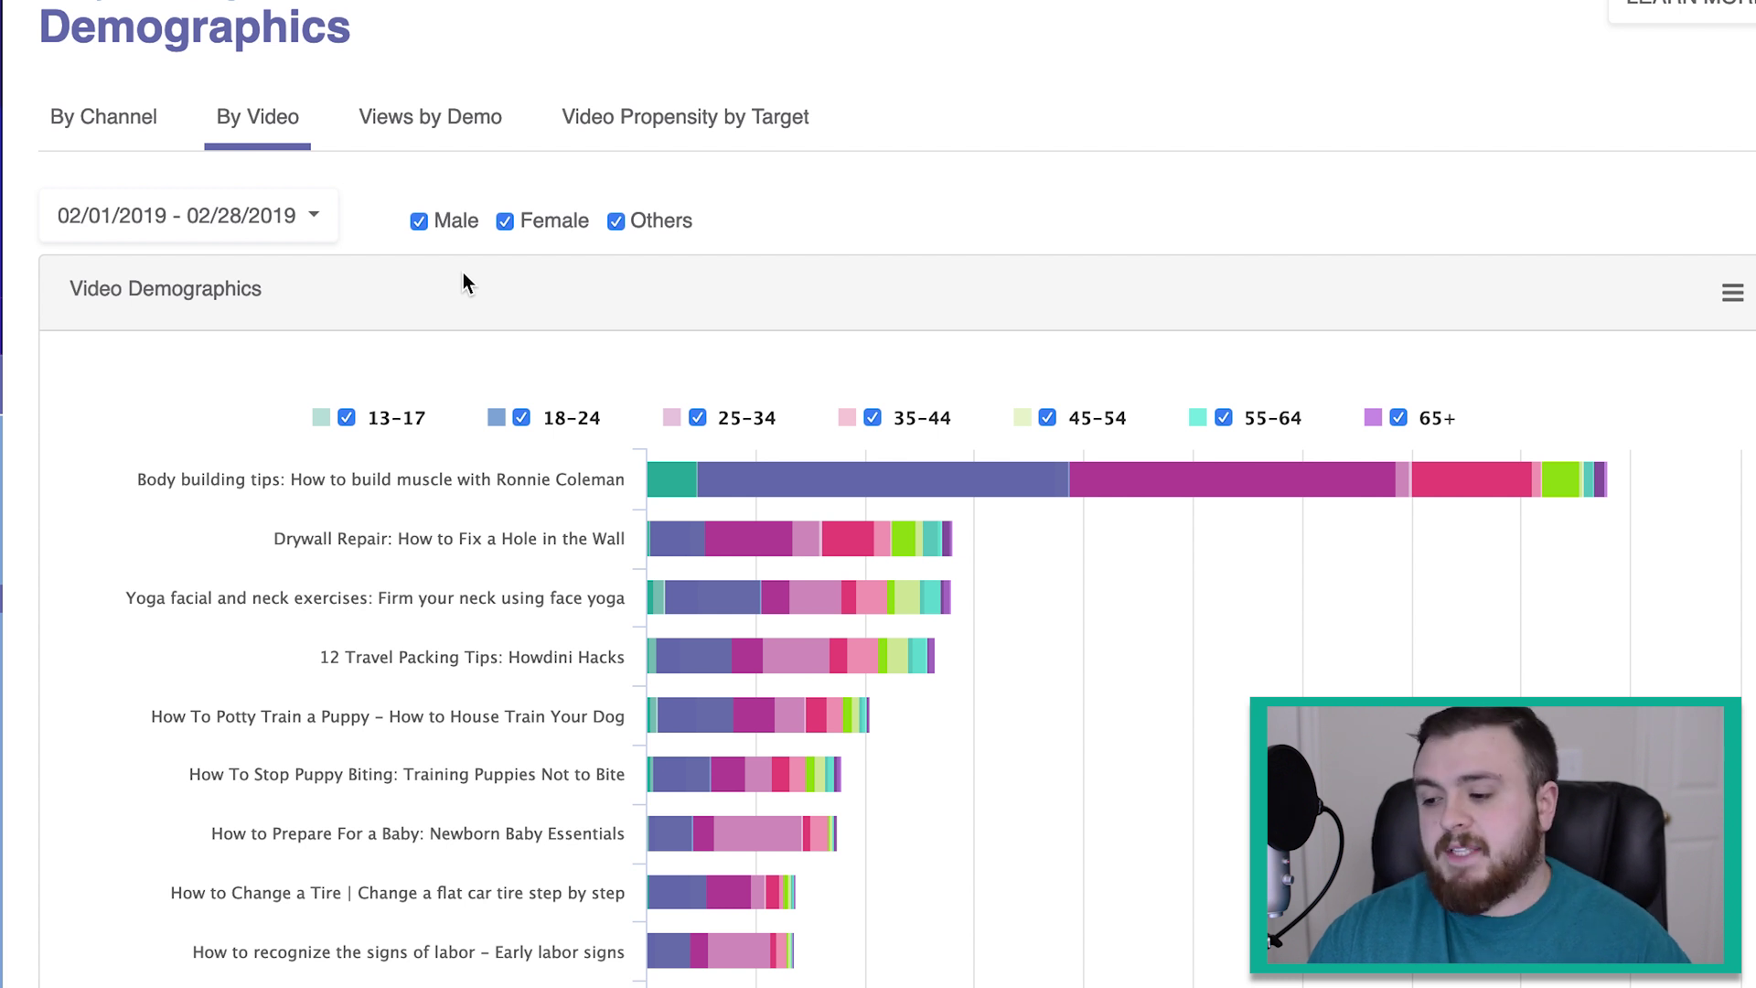
pyautogui.click(419, 220)
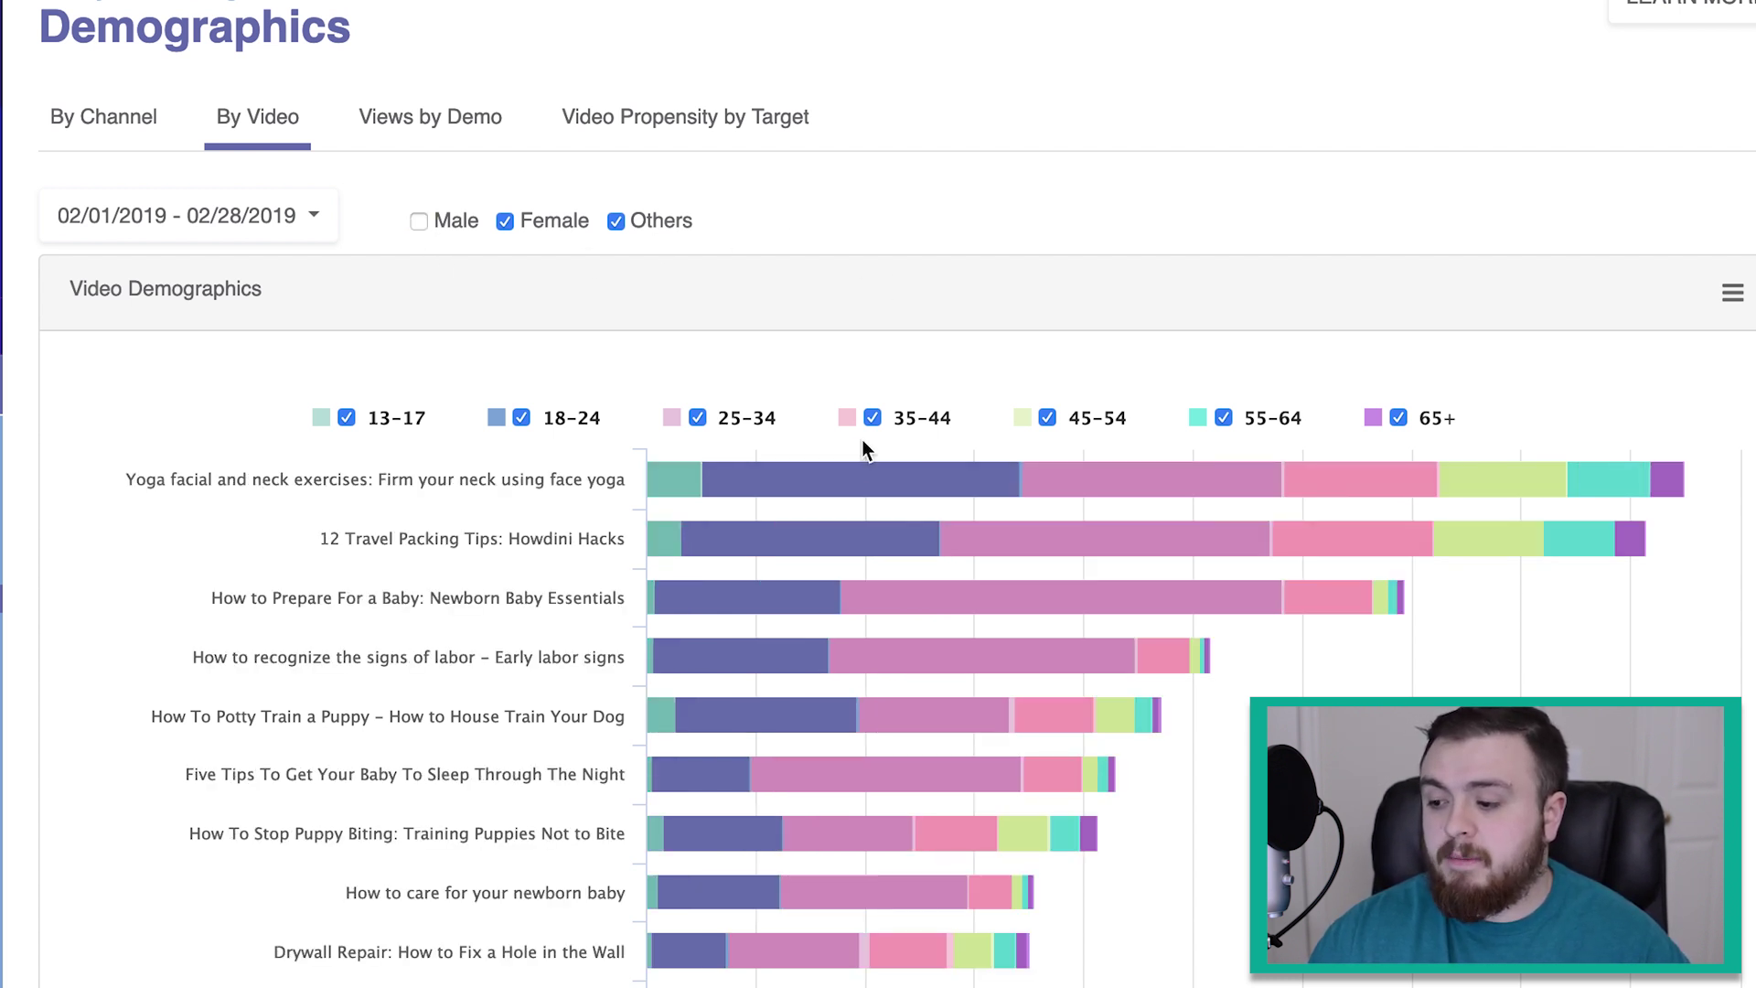
pyautogui.moveTo(1082, 473)
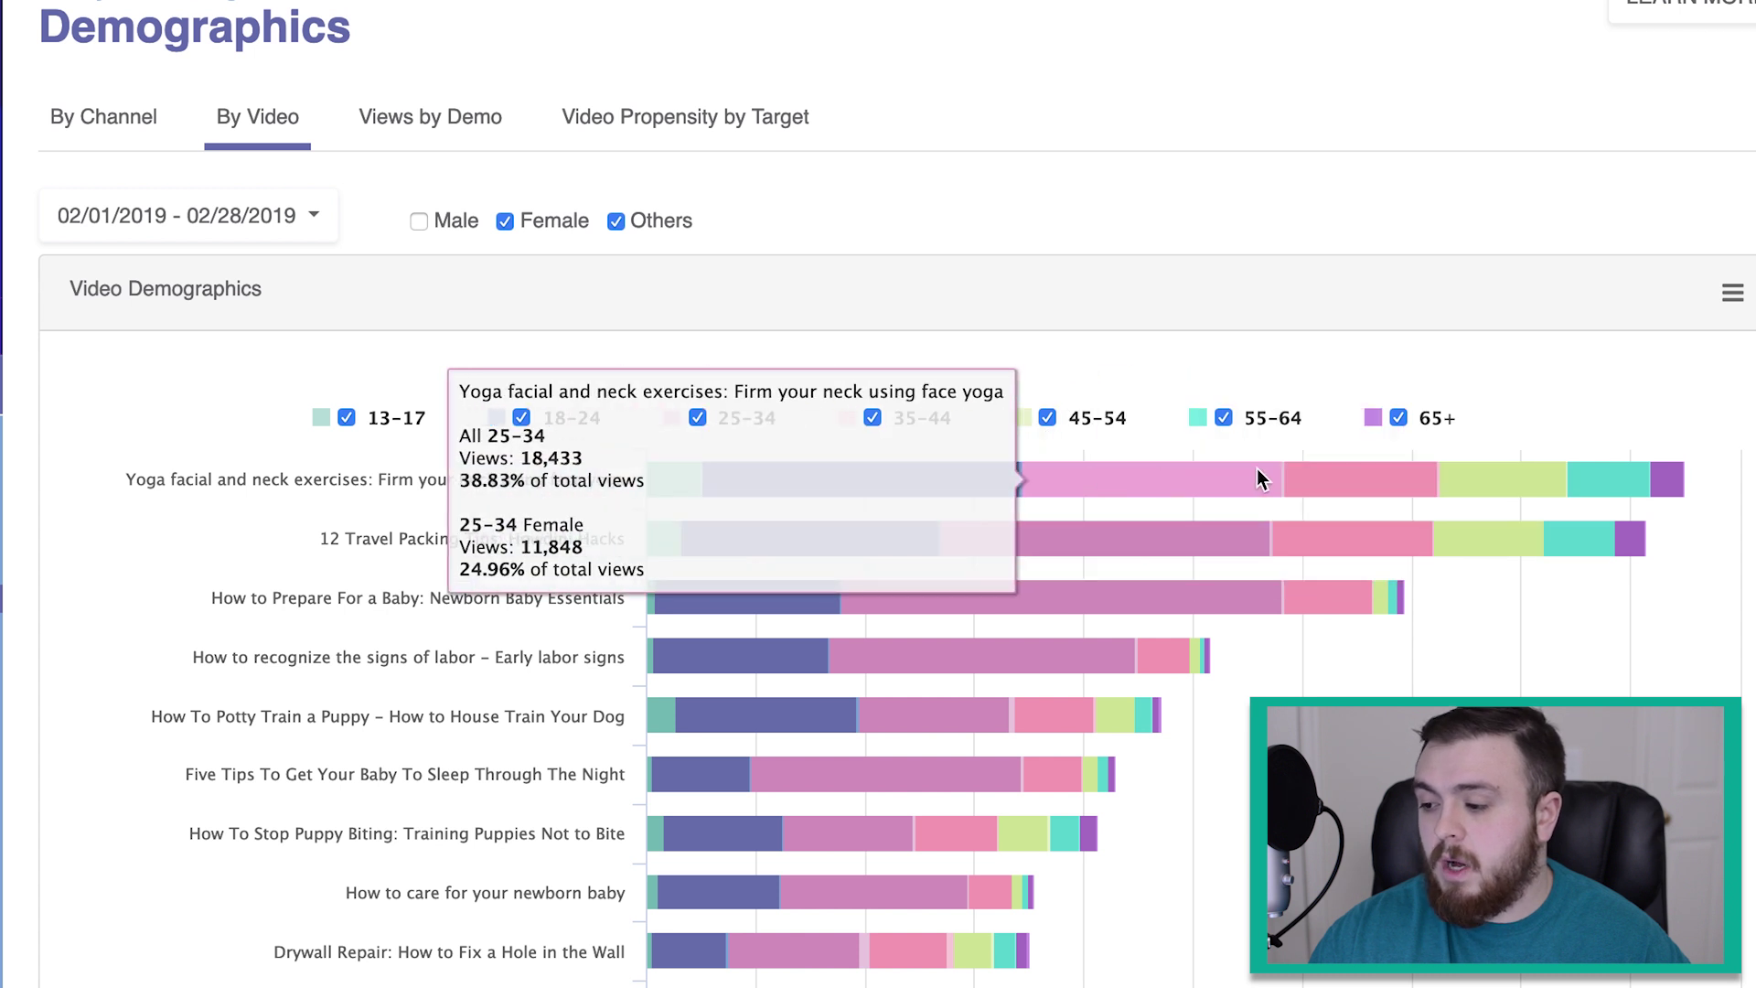
# Review the preset date ranges and the download formats available for the video demographics chart
pyautogui.click(302, 216)
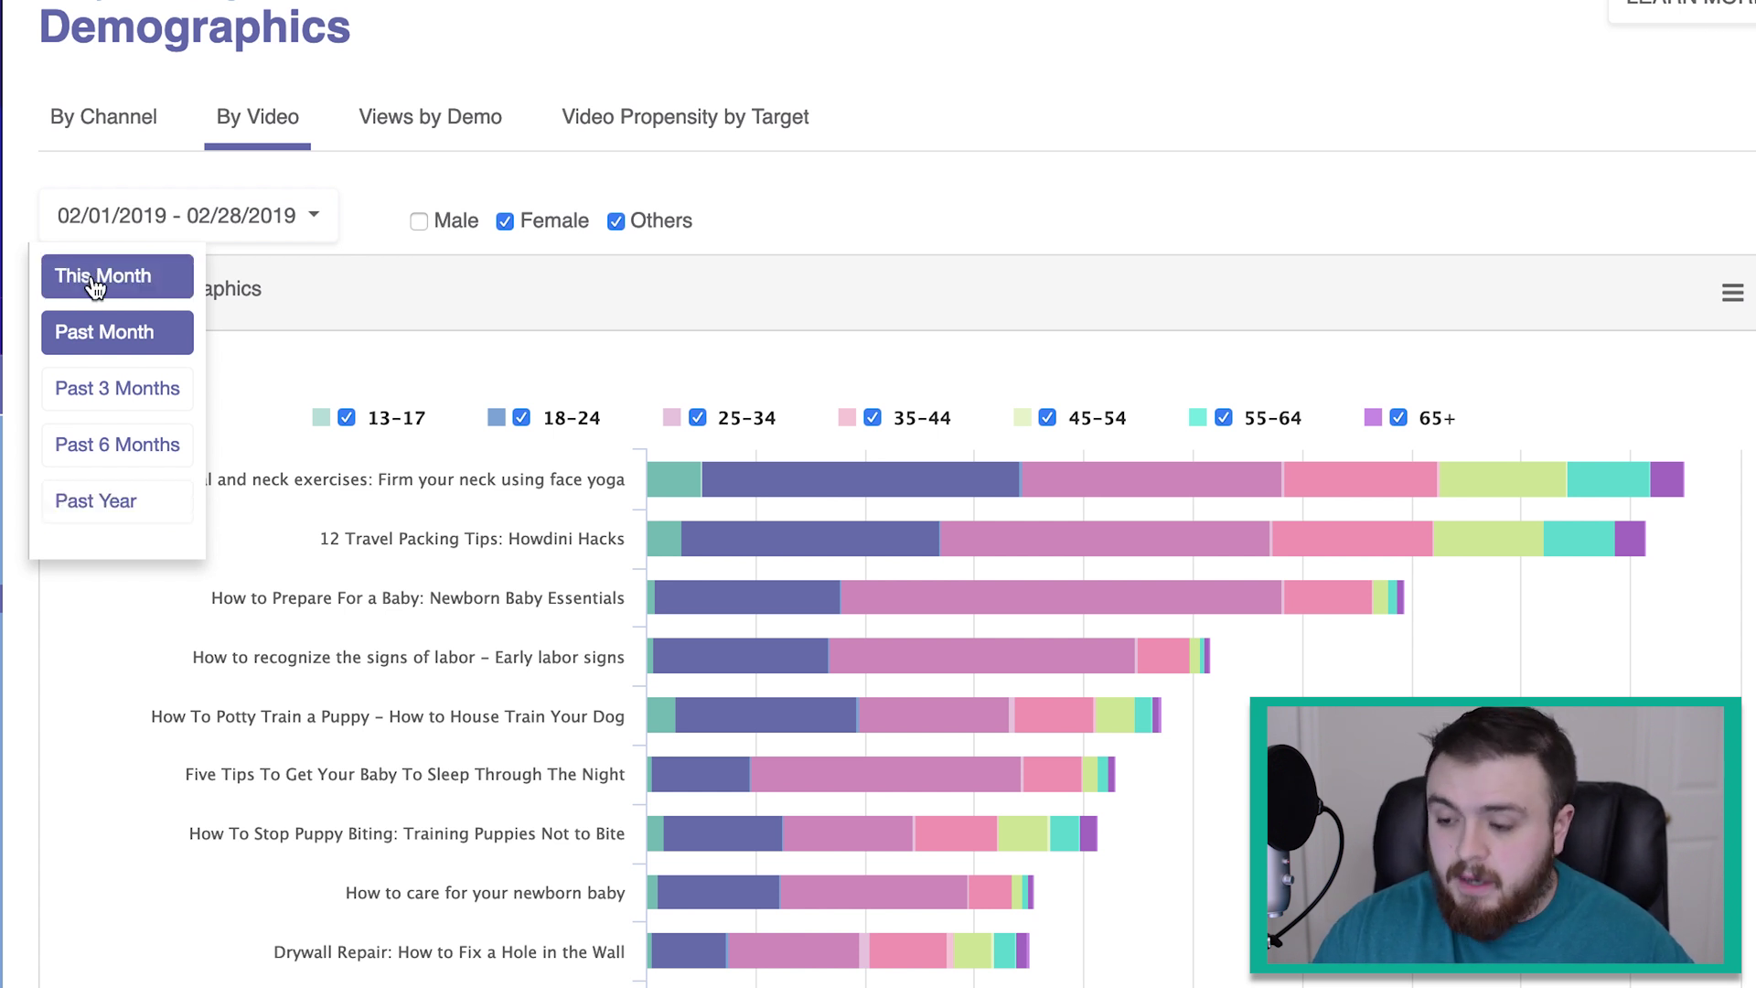
pyautogui.click(118, 335)
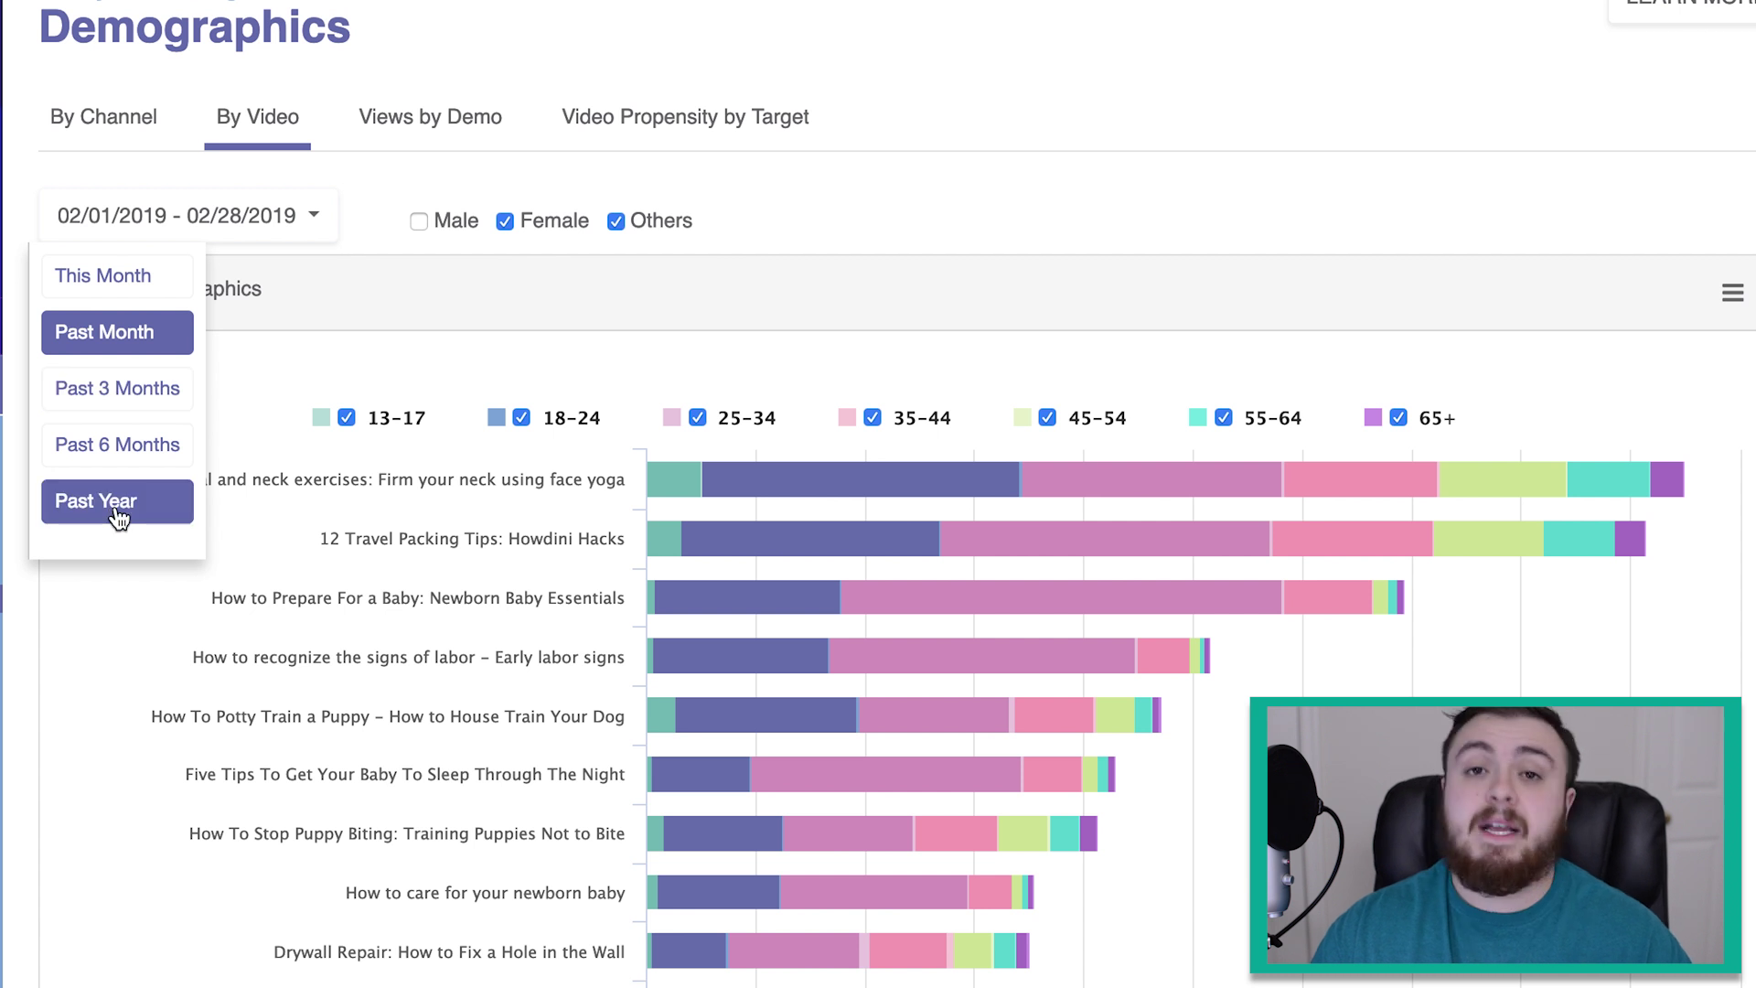
pyautogui.click(1487, 107)
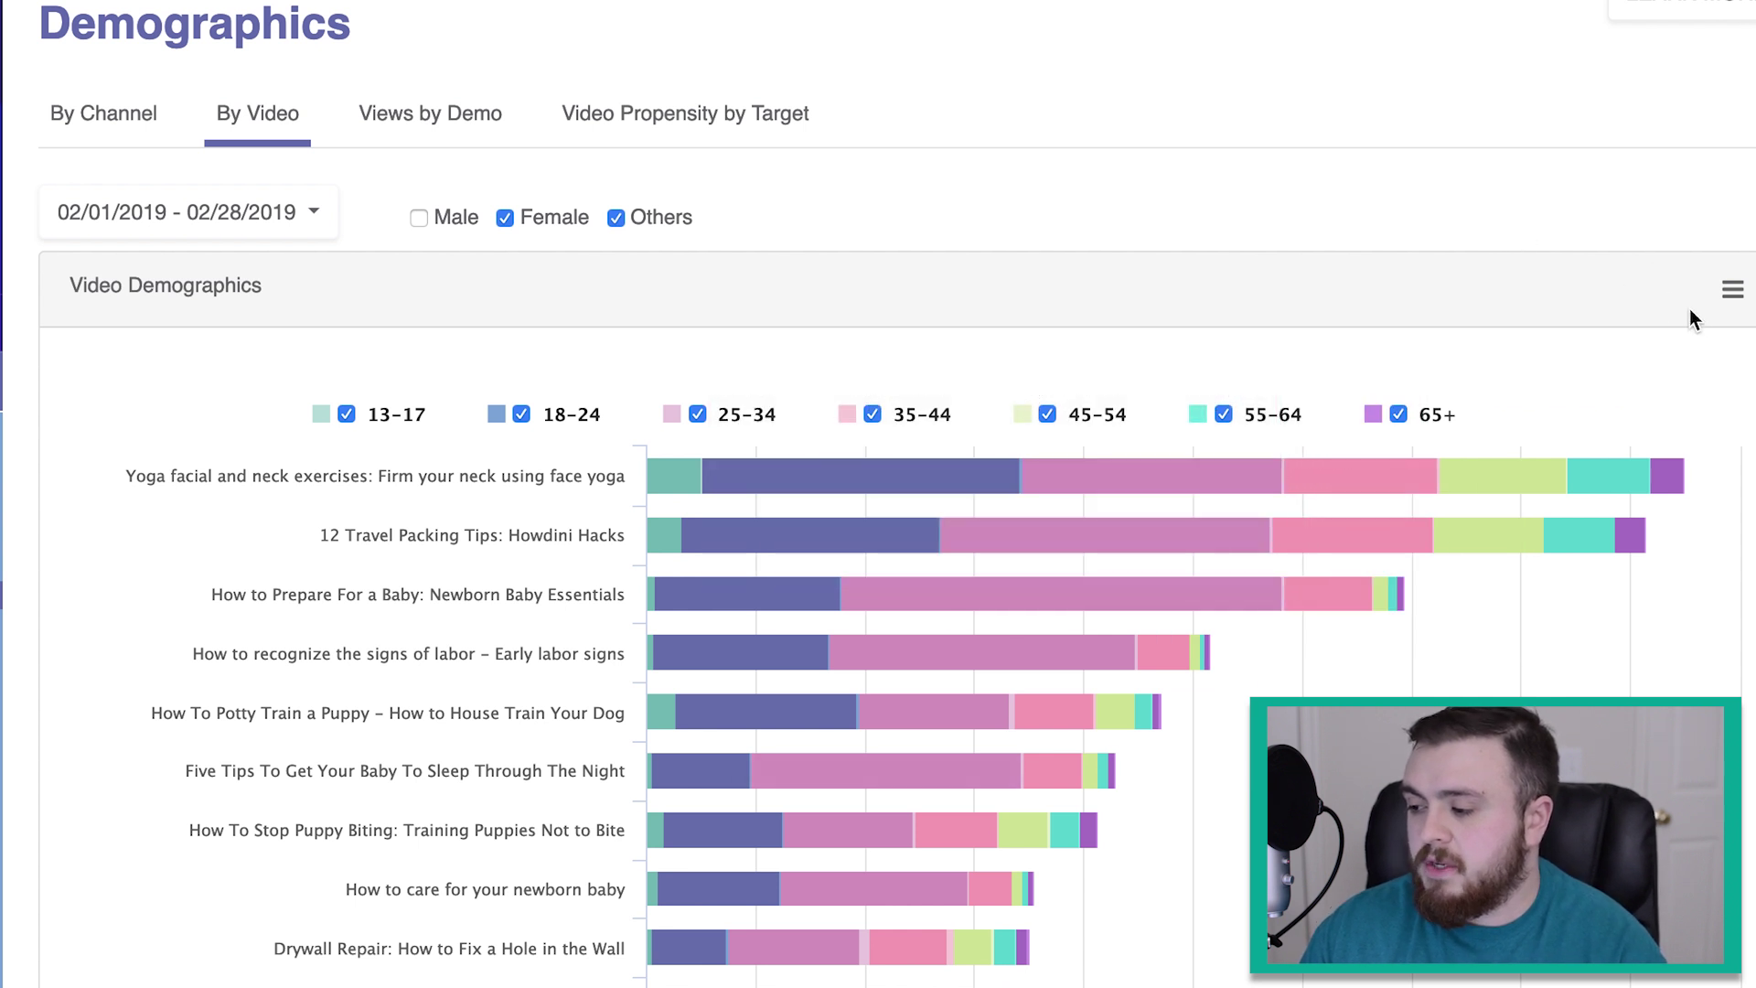
pyautogui.click(1734, 293)
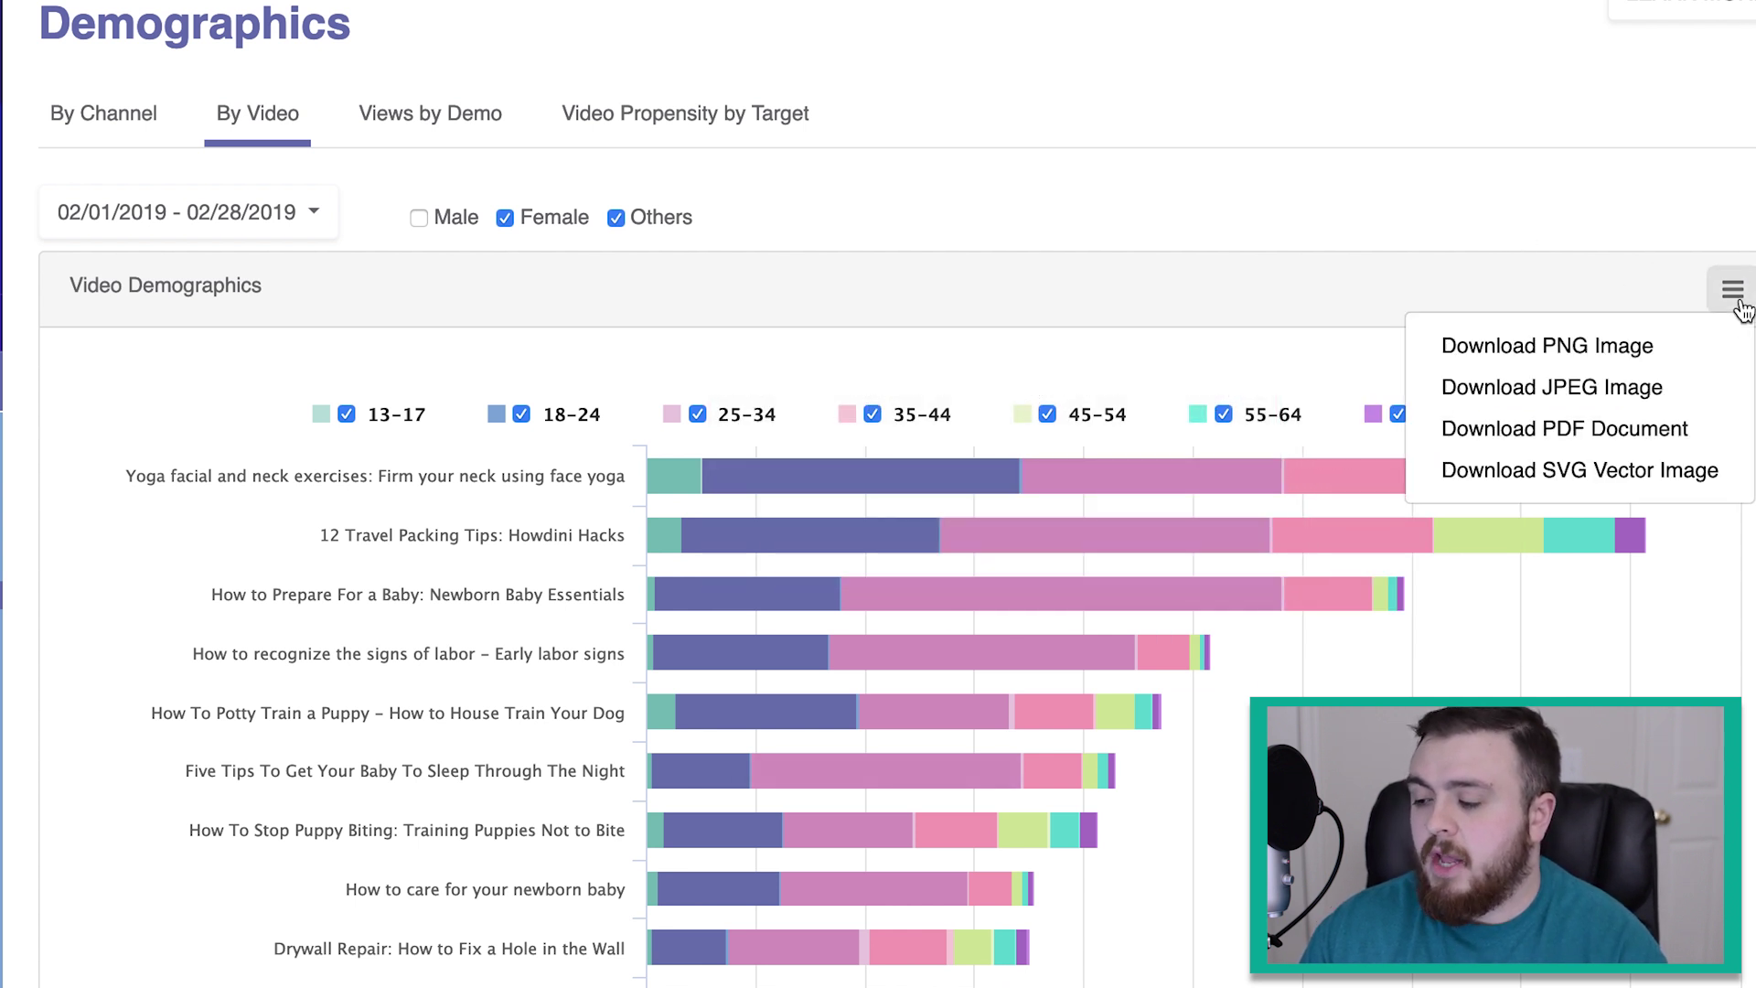
pyautogui.click(1644, 492)
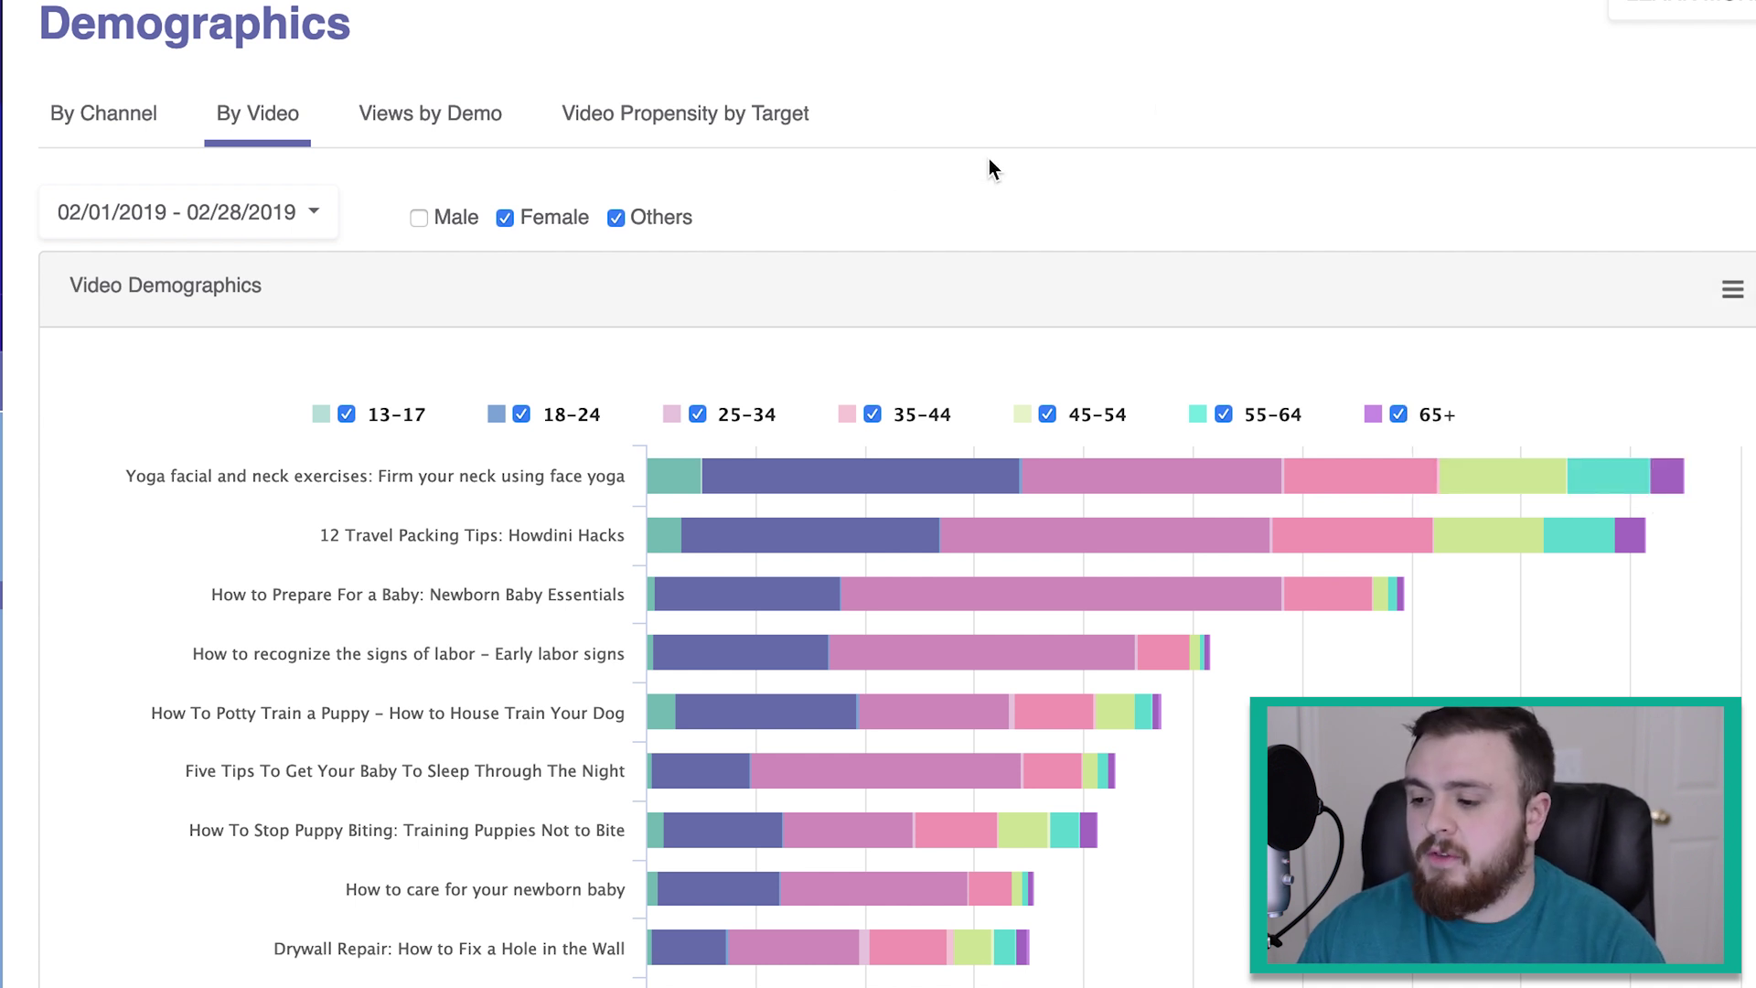
# Open the Views by Demo table and browse its video rows and age-group columns
pyautogui.click(430, 117)
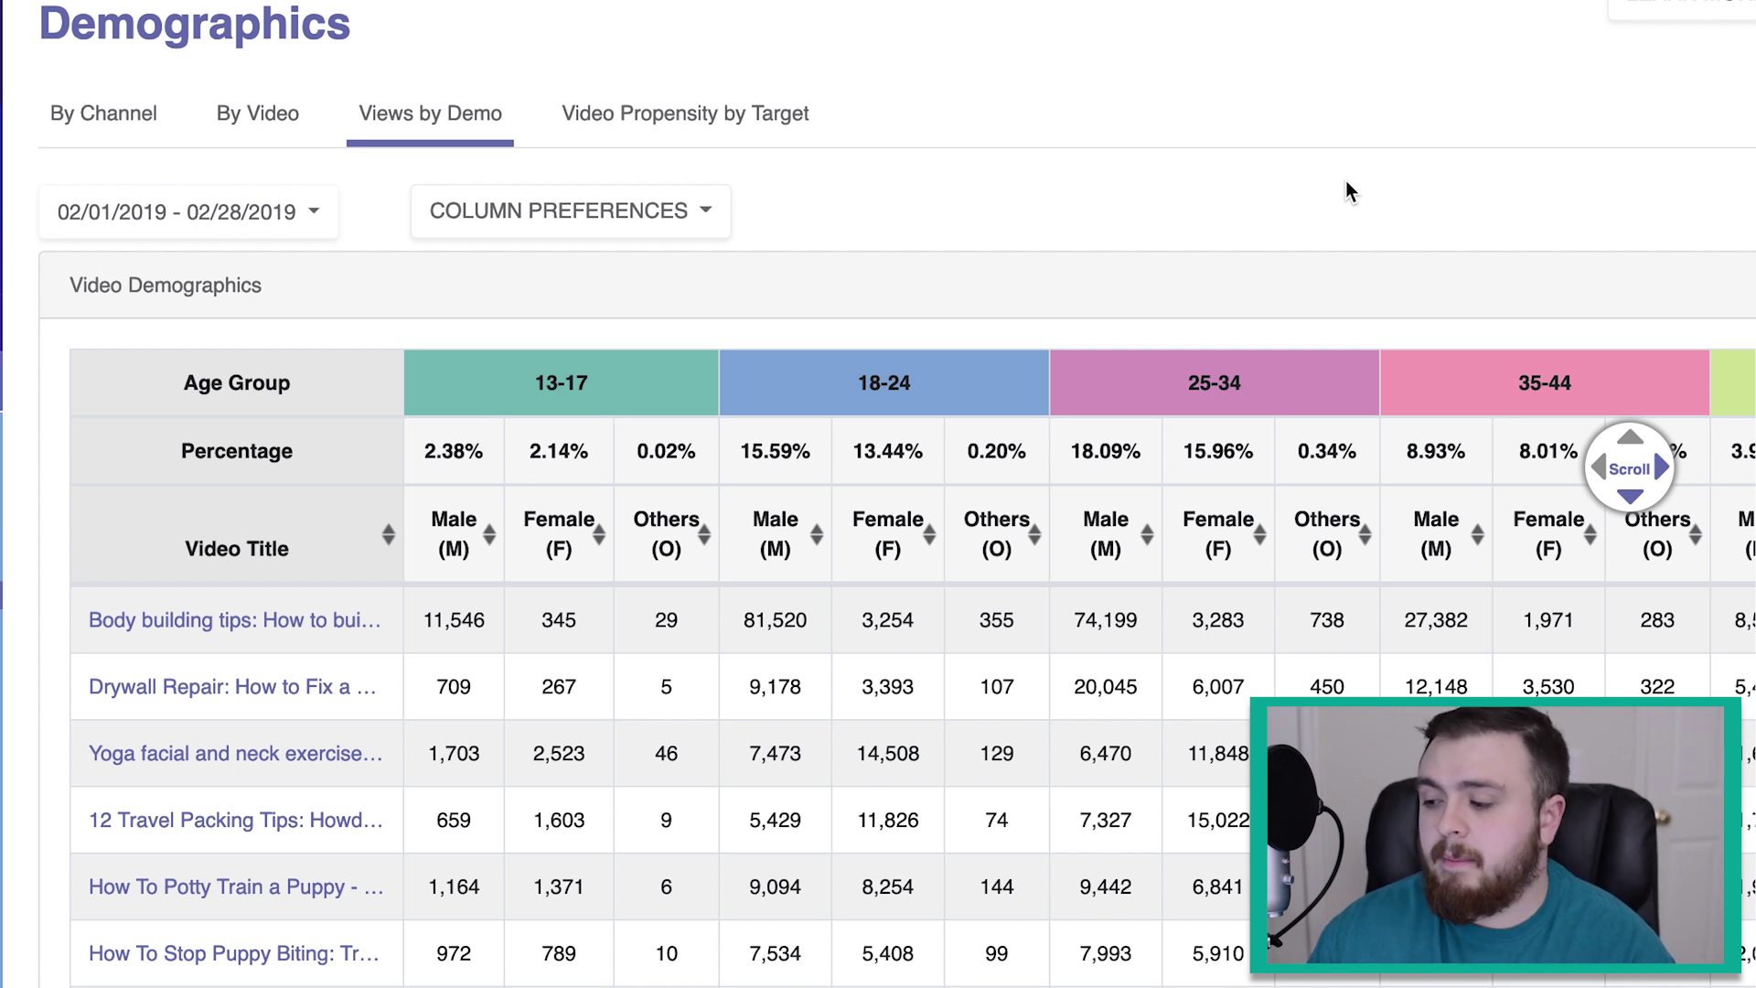
pyautogui.scroll(-1, 1347, 190)
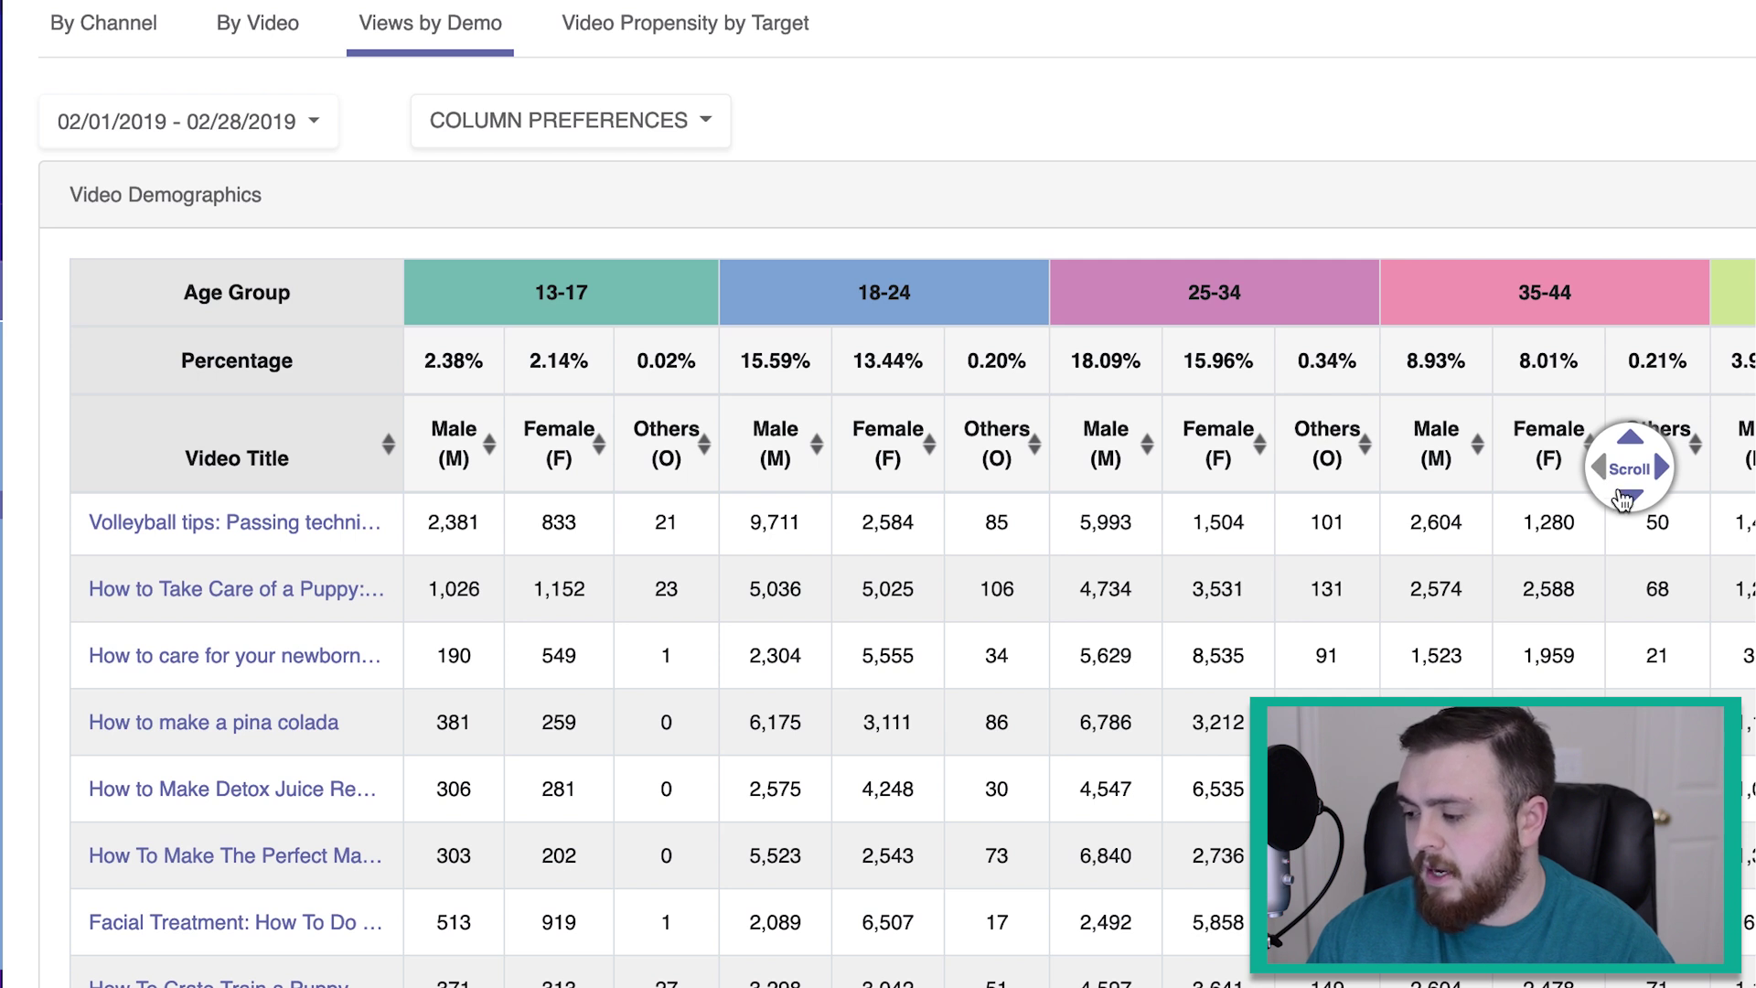
pyautogui.scroll(-4, 1605, 476)
pyautogui.hscroll(2, 1663, 473)
pyautogui.hscroll(1, 1662, 473)
pyautogui.scroll(-4, 1654, 462)
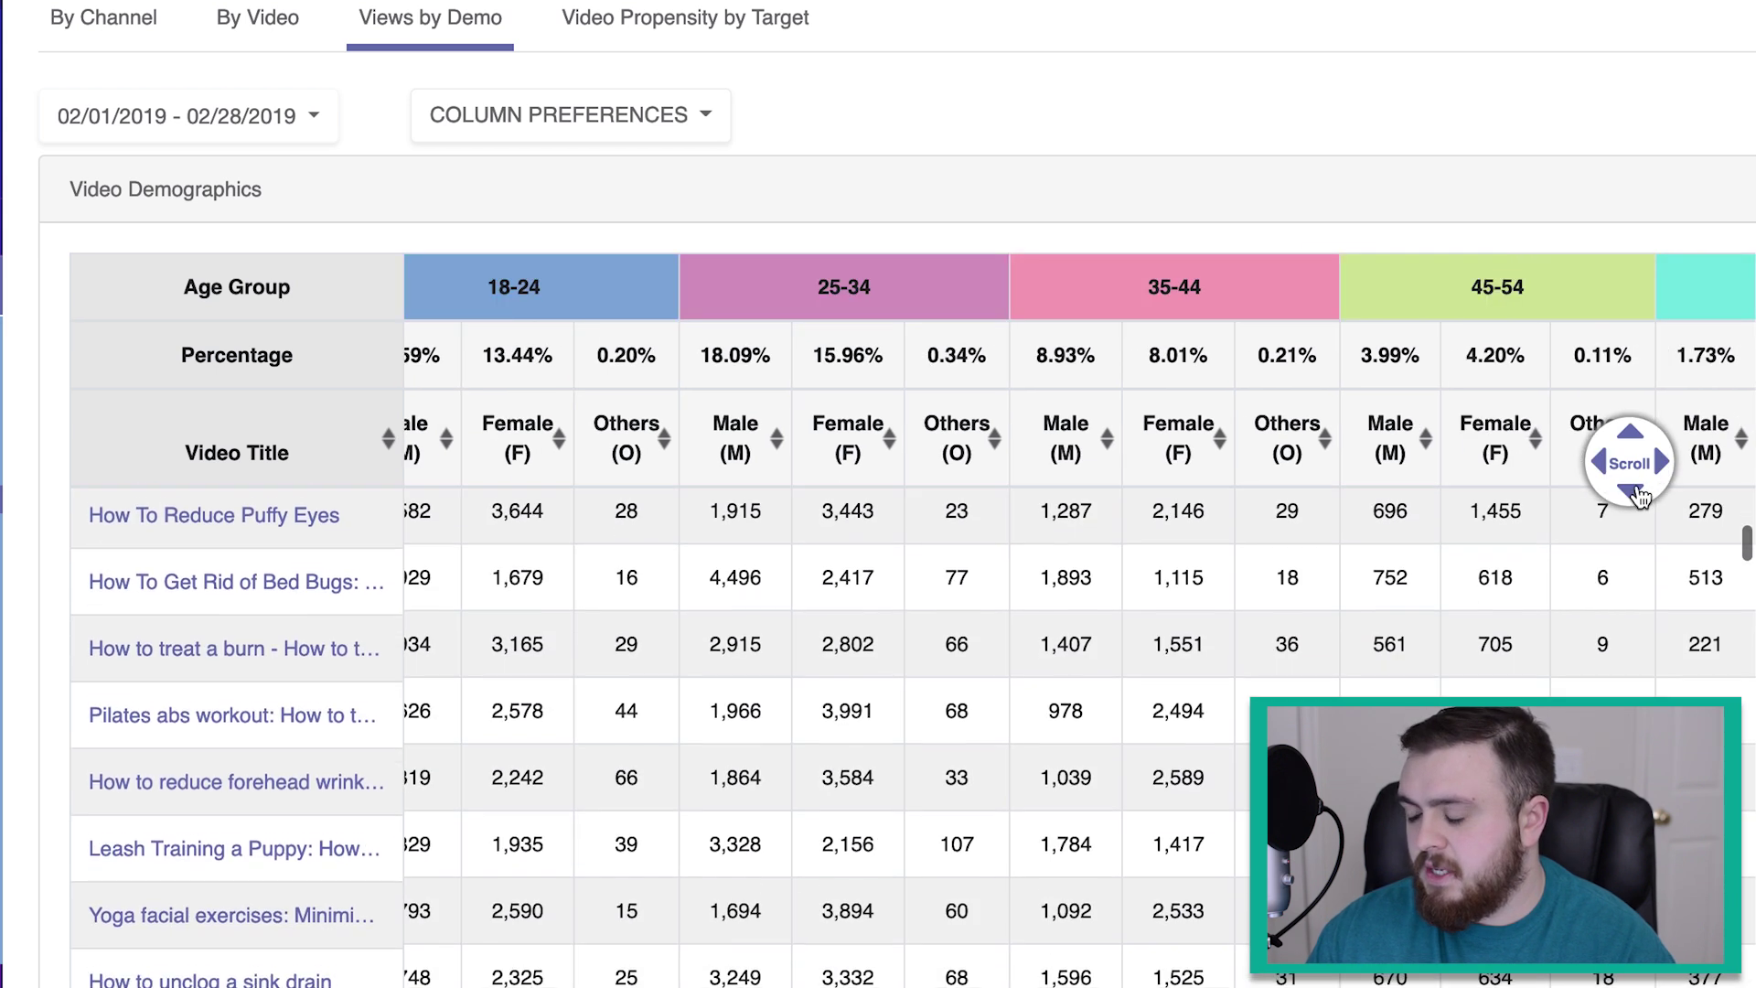
pyautogui.hscroll(-2, 1601, 473)
pyautogui.click(1630, 489)
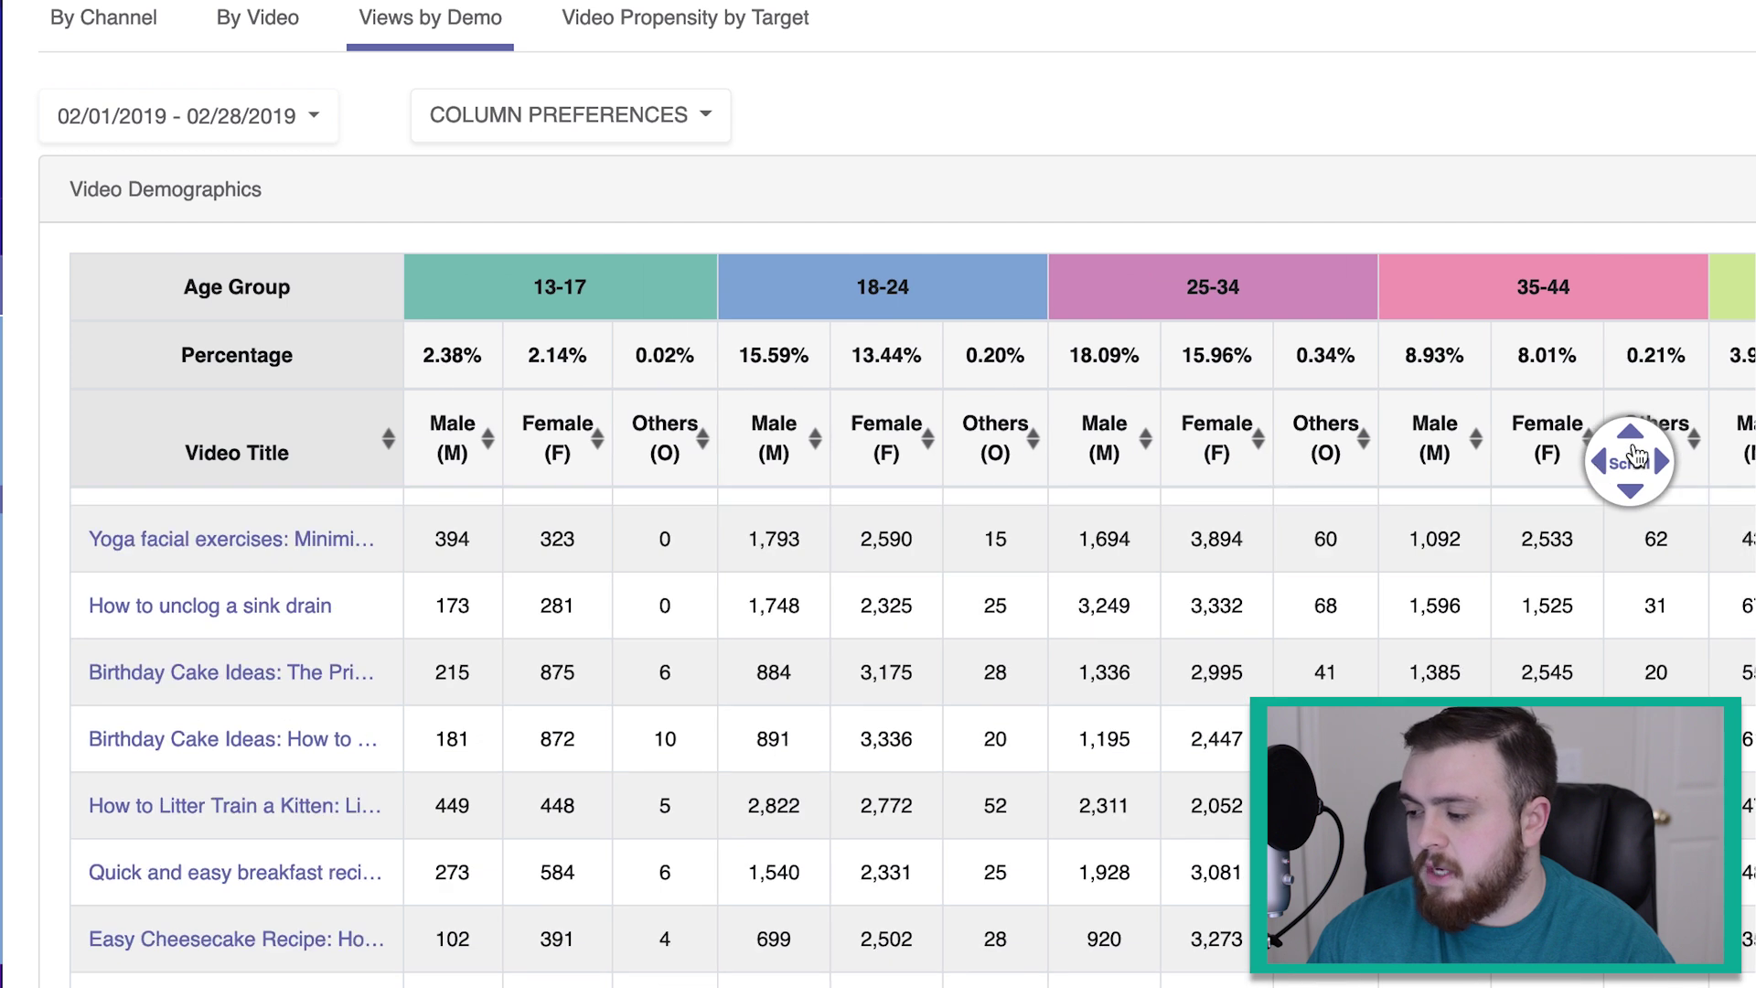
pyautogui.click(1631, 439)
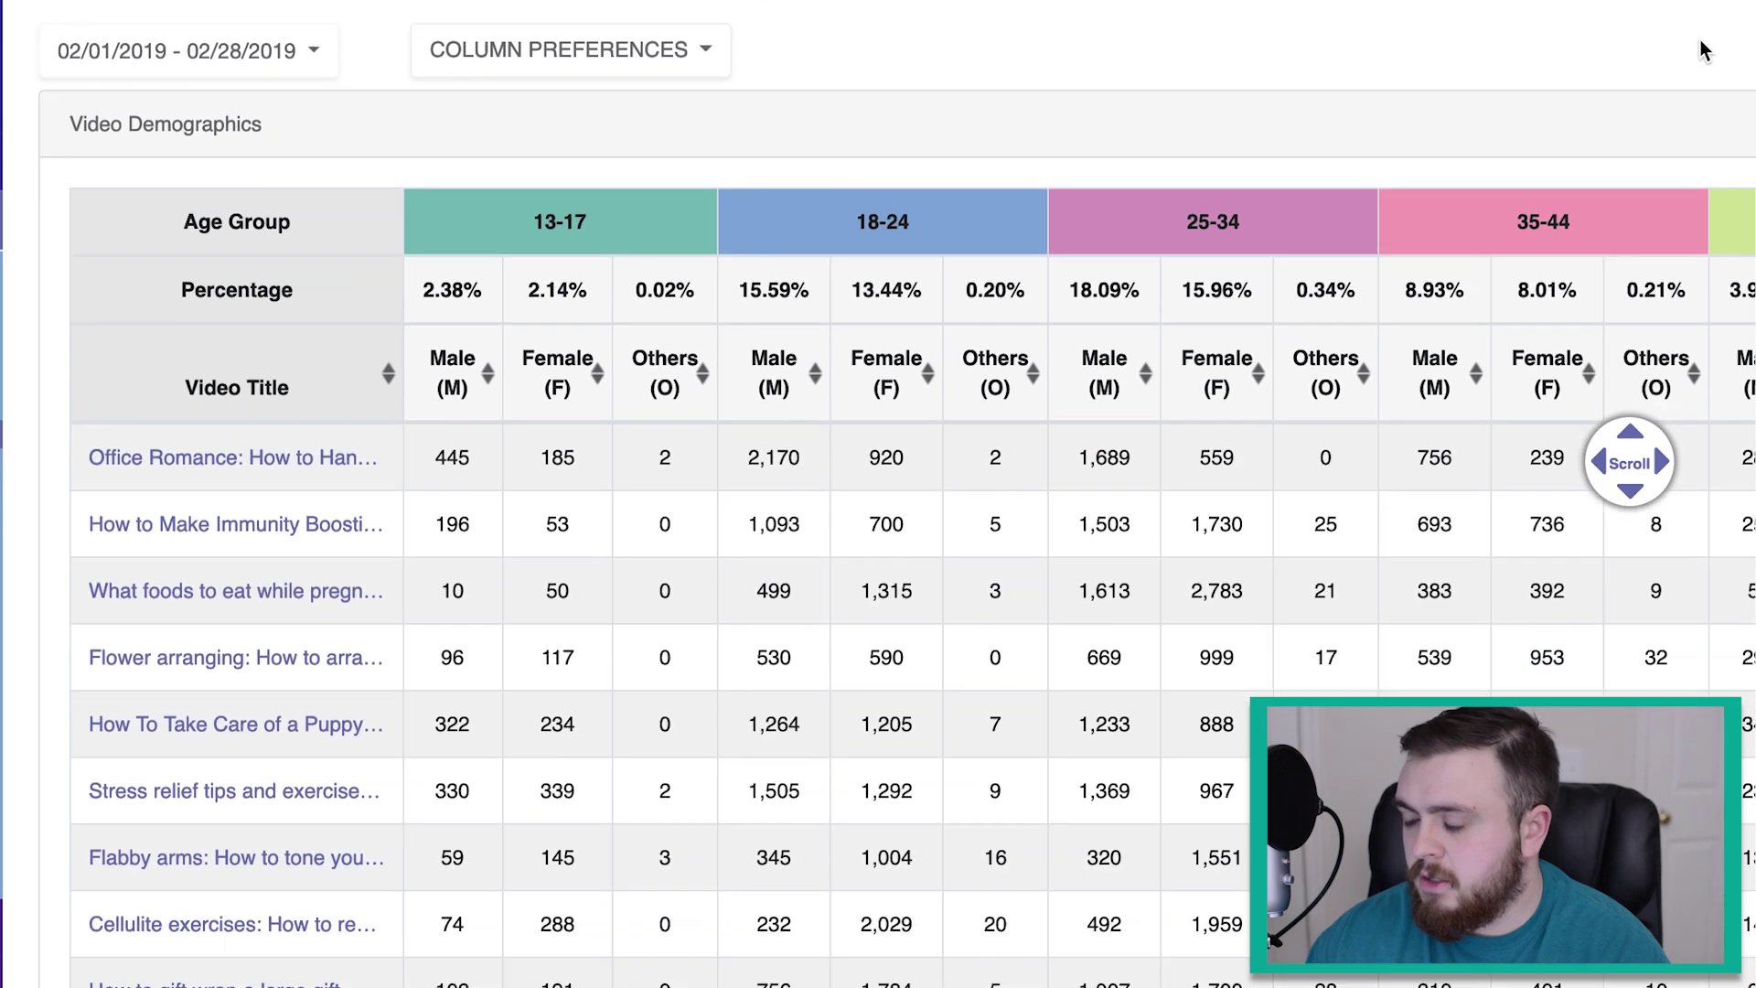
# Examine the totals row of the demographics table alongside the male, female and others columns for each age group
pyautogui.scroll(-3, 1699, 40)
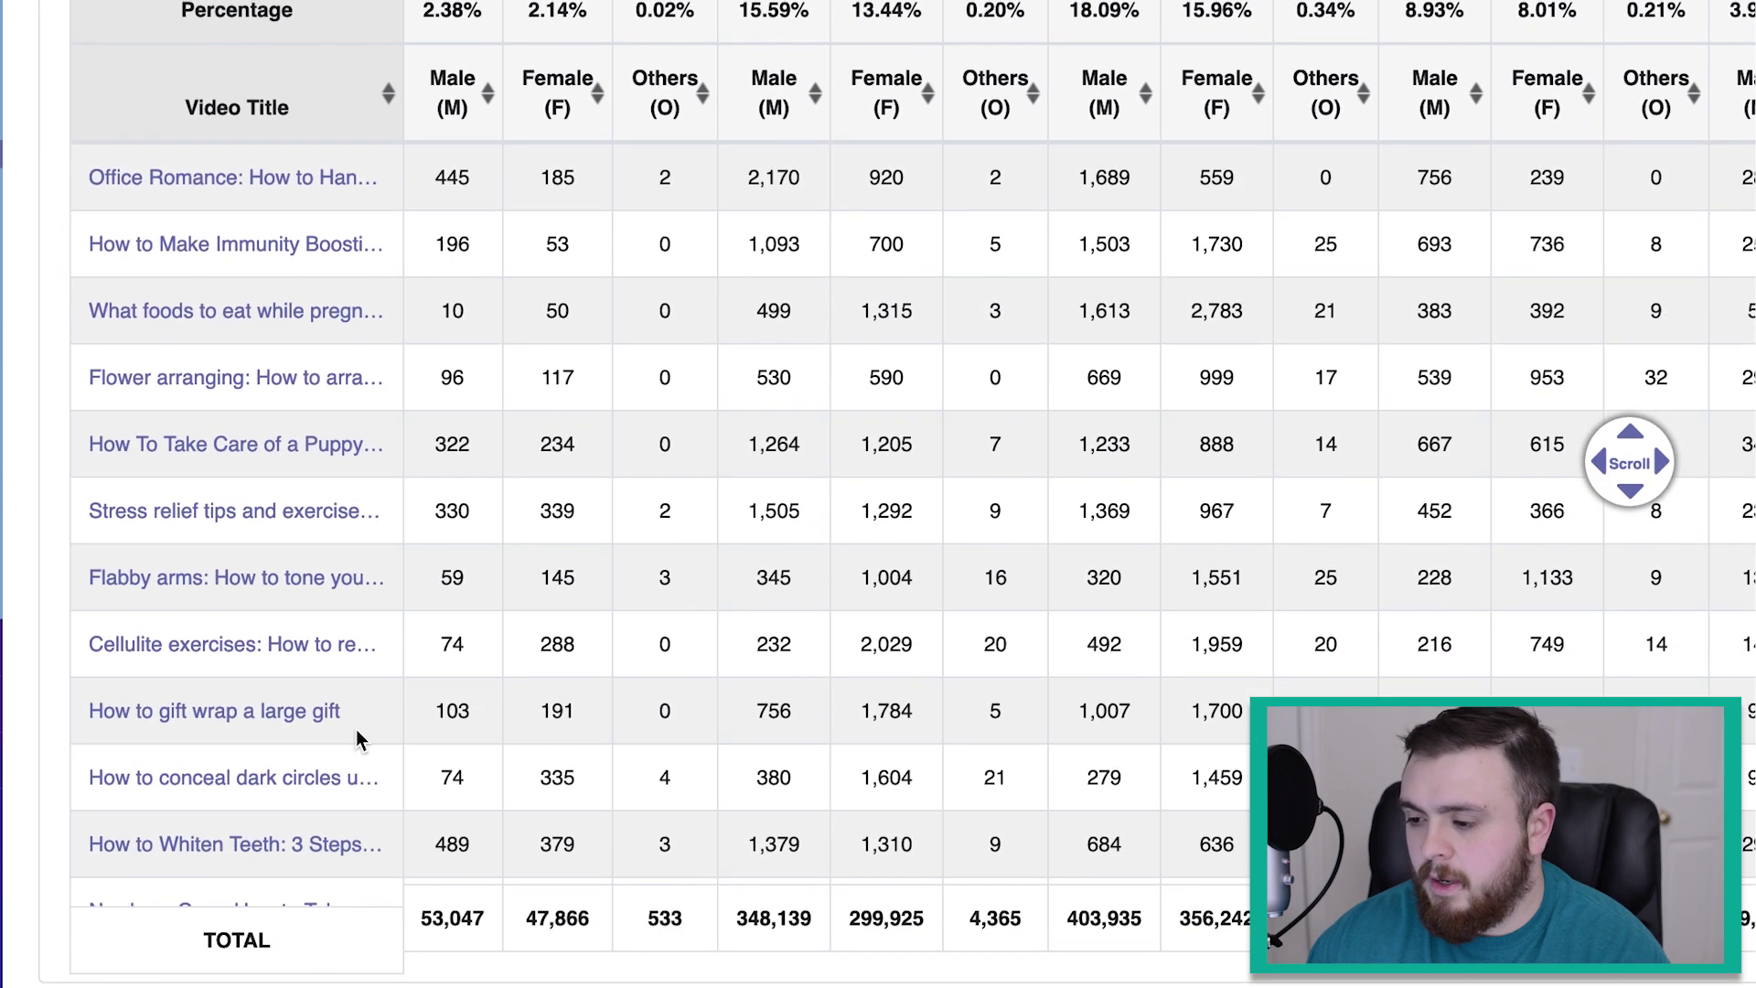
pyautogui.scroll(2, 552, 174)
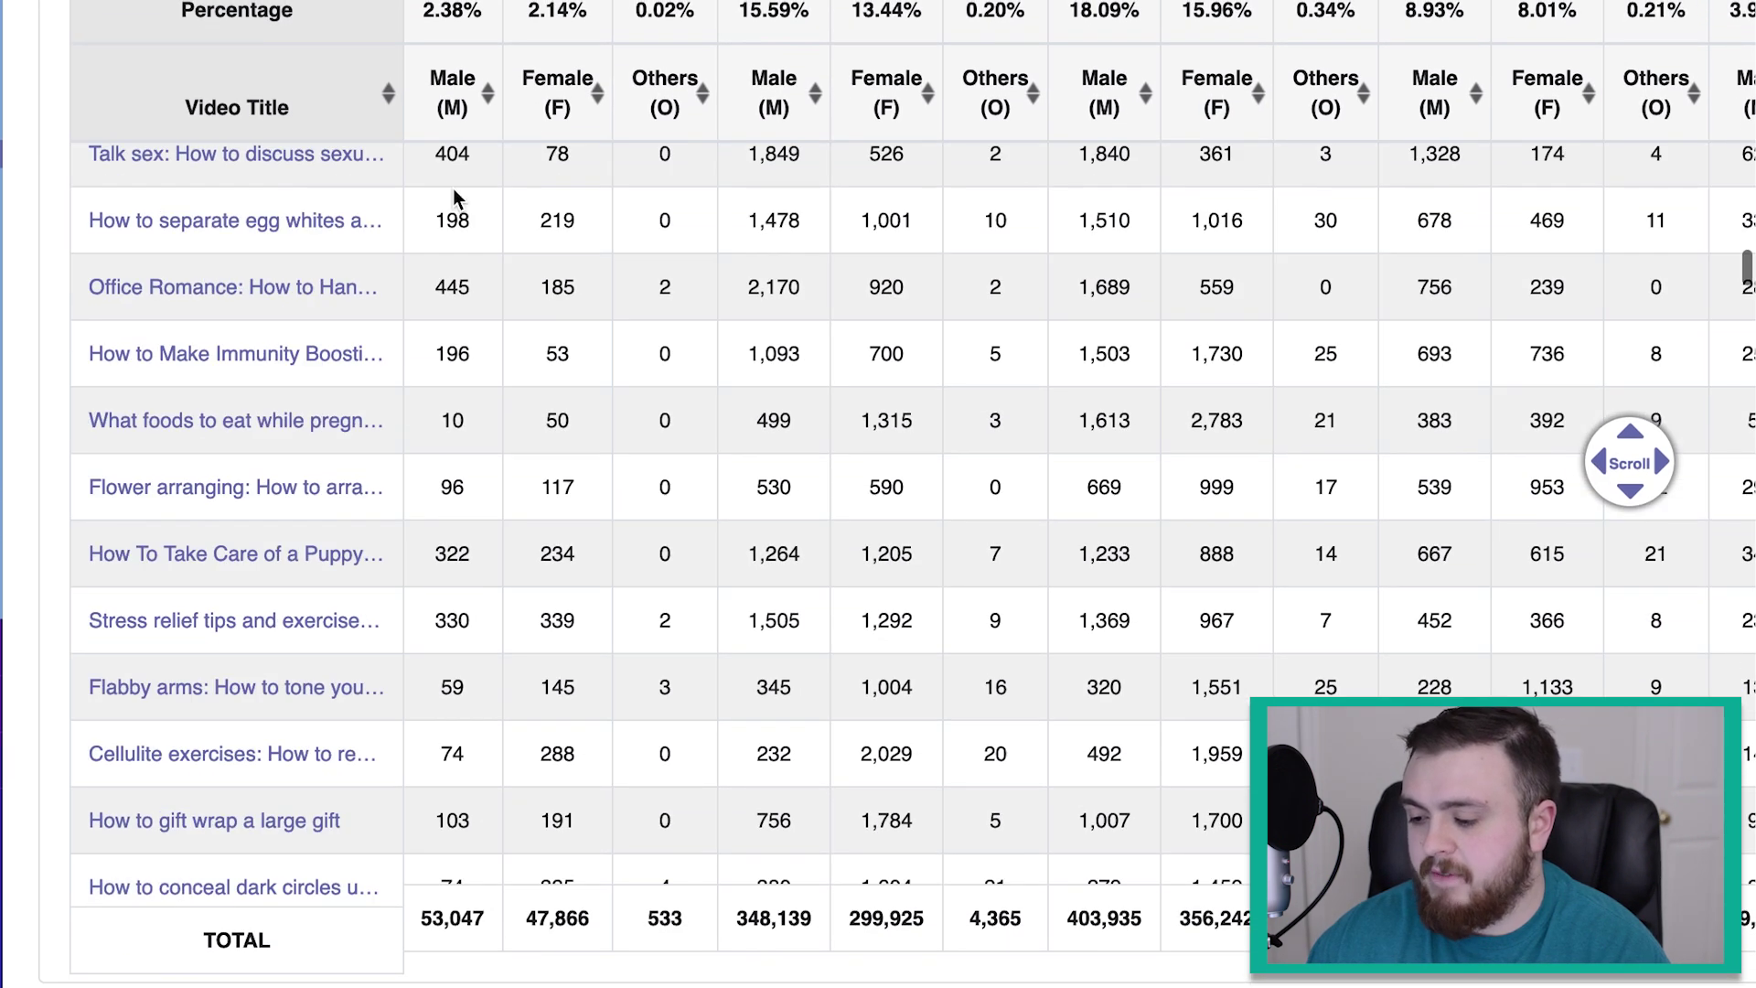
pyautogui.scroll(1, 759, 968)
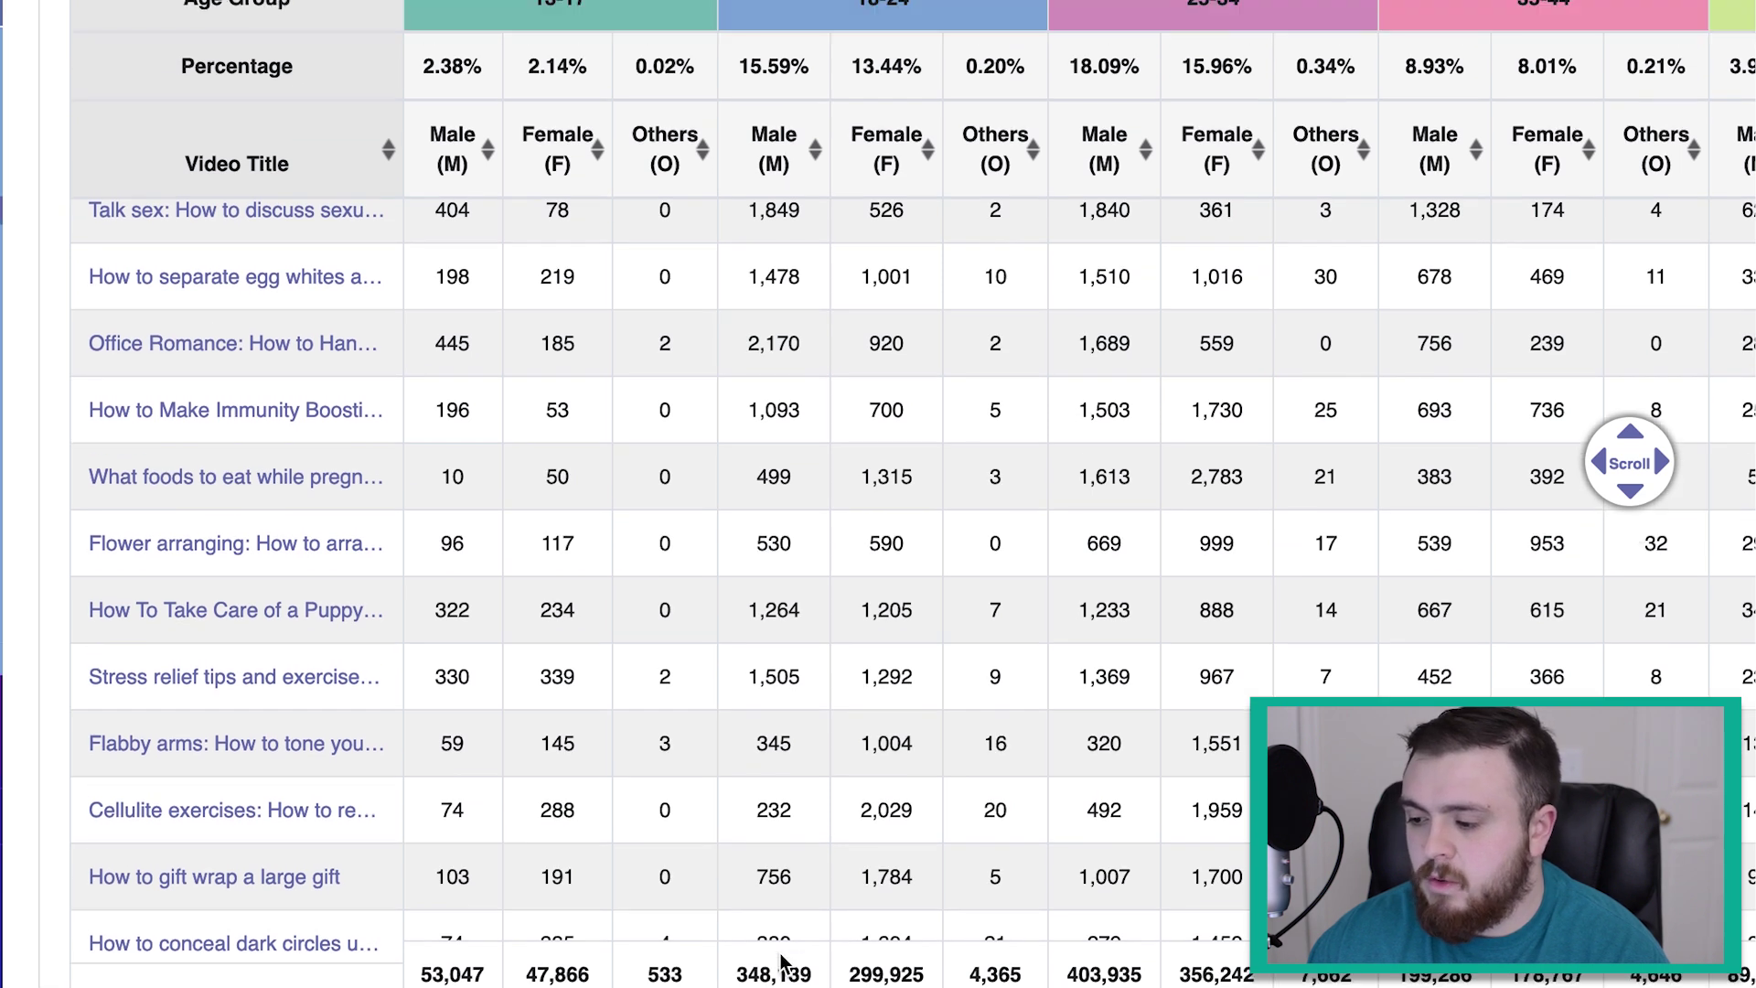
pyautogui.scroll(3, 64, 138)
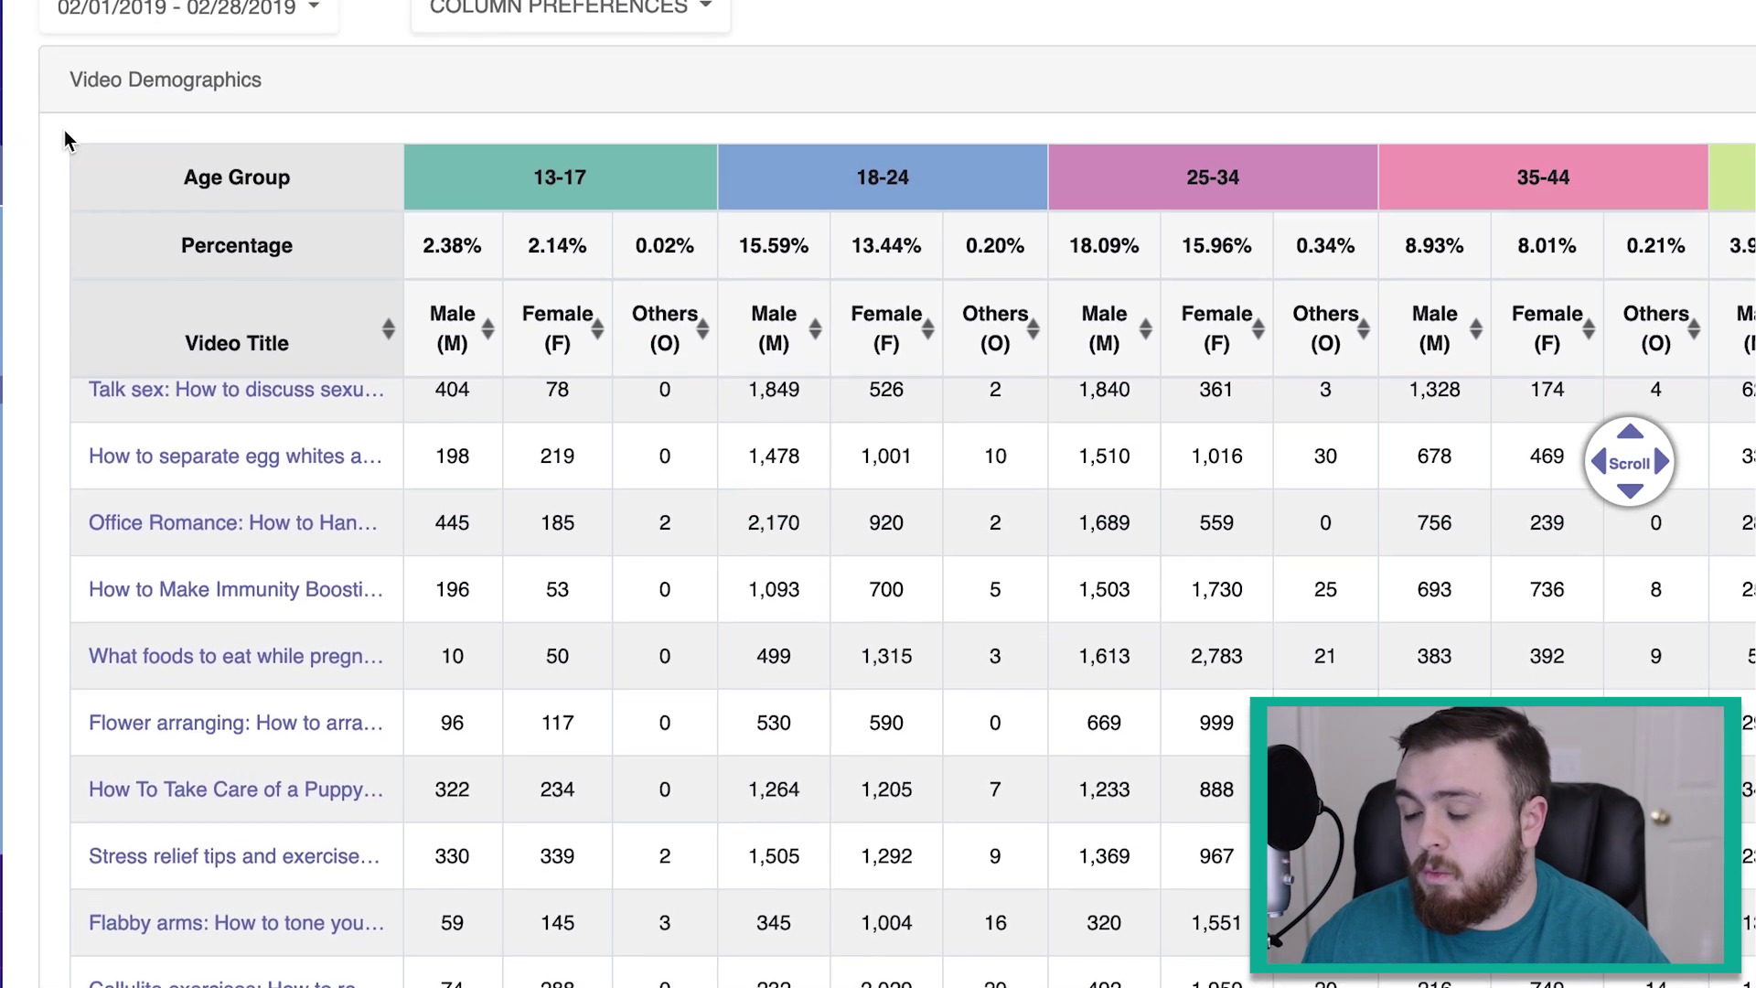
pyautogui.scroll(-1, 64, 130)
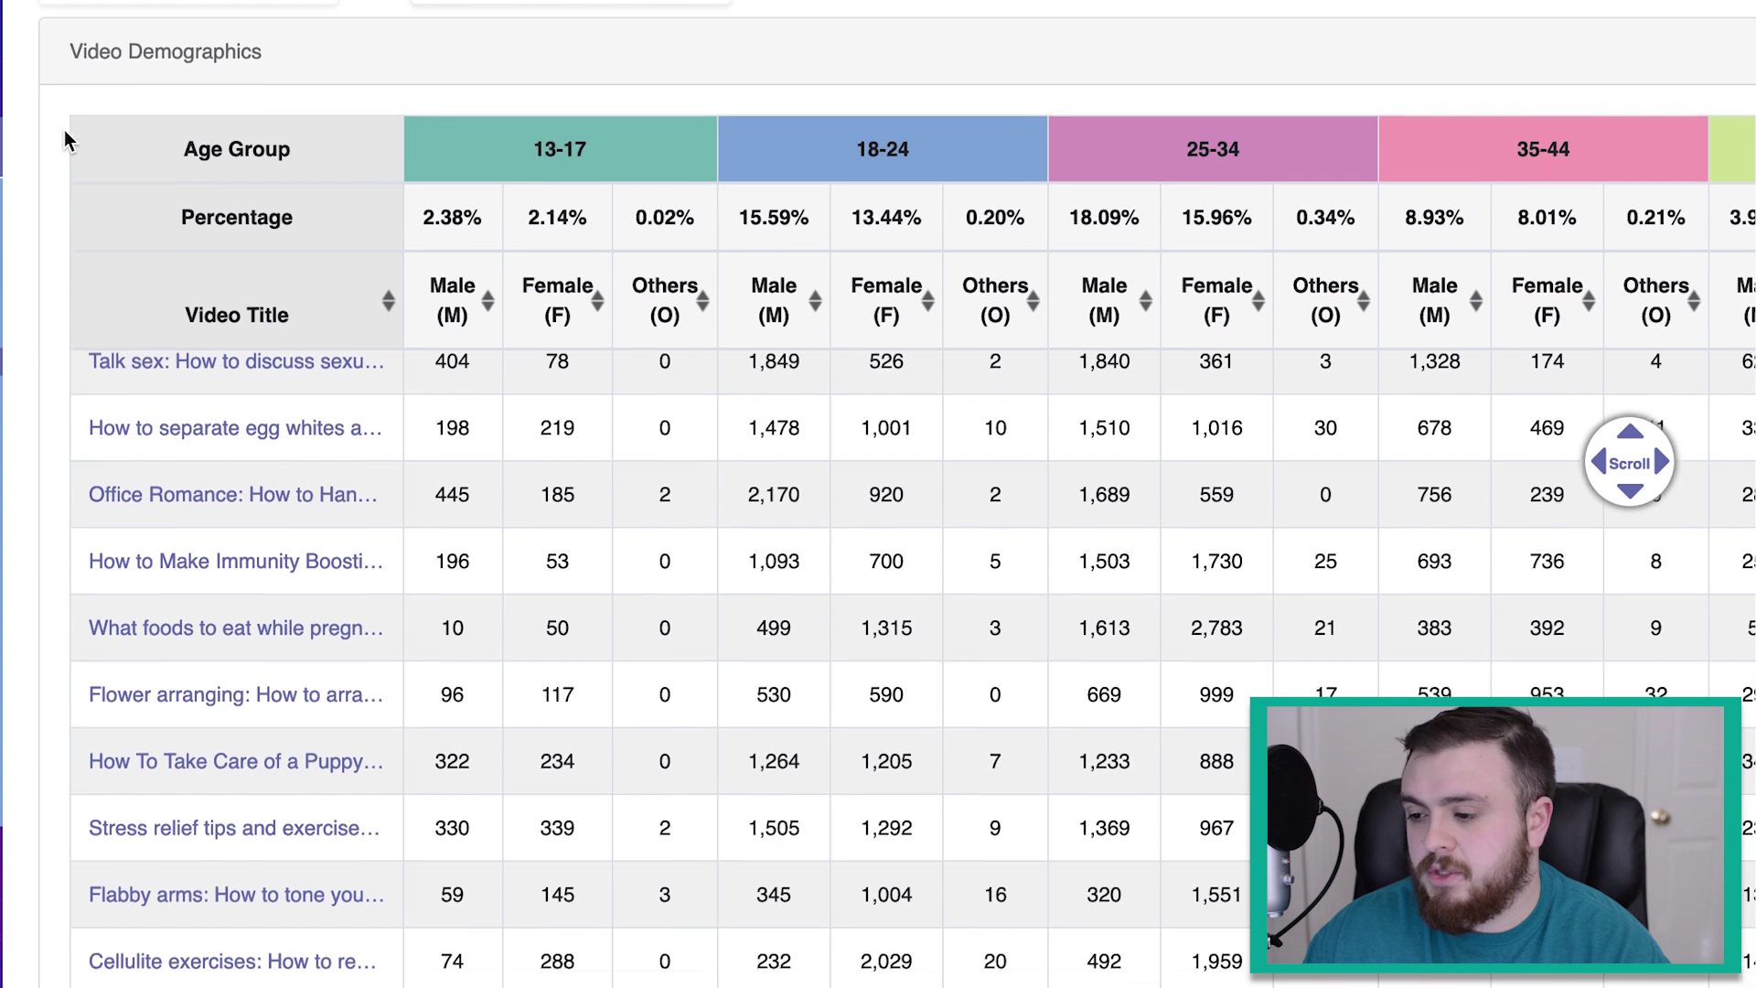
# Limit the table columns to the 13-17 age group for male, female and others, and save the column preferences
pyautogui.scroll(2, 64, 130)
pyautogui.click(427, 113)
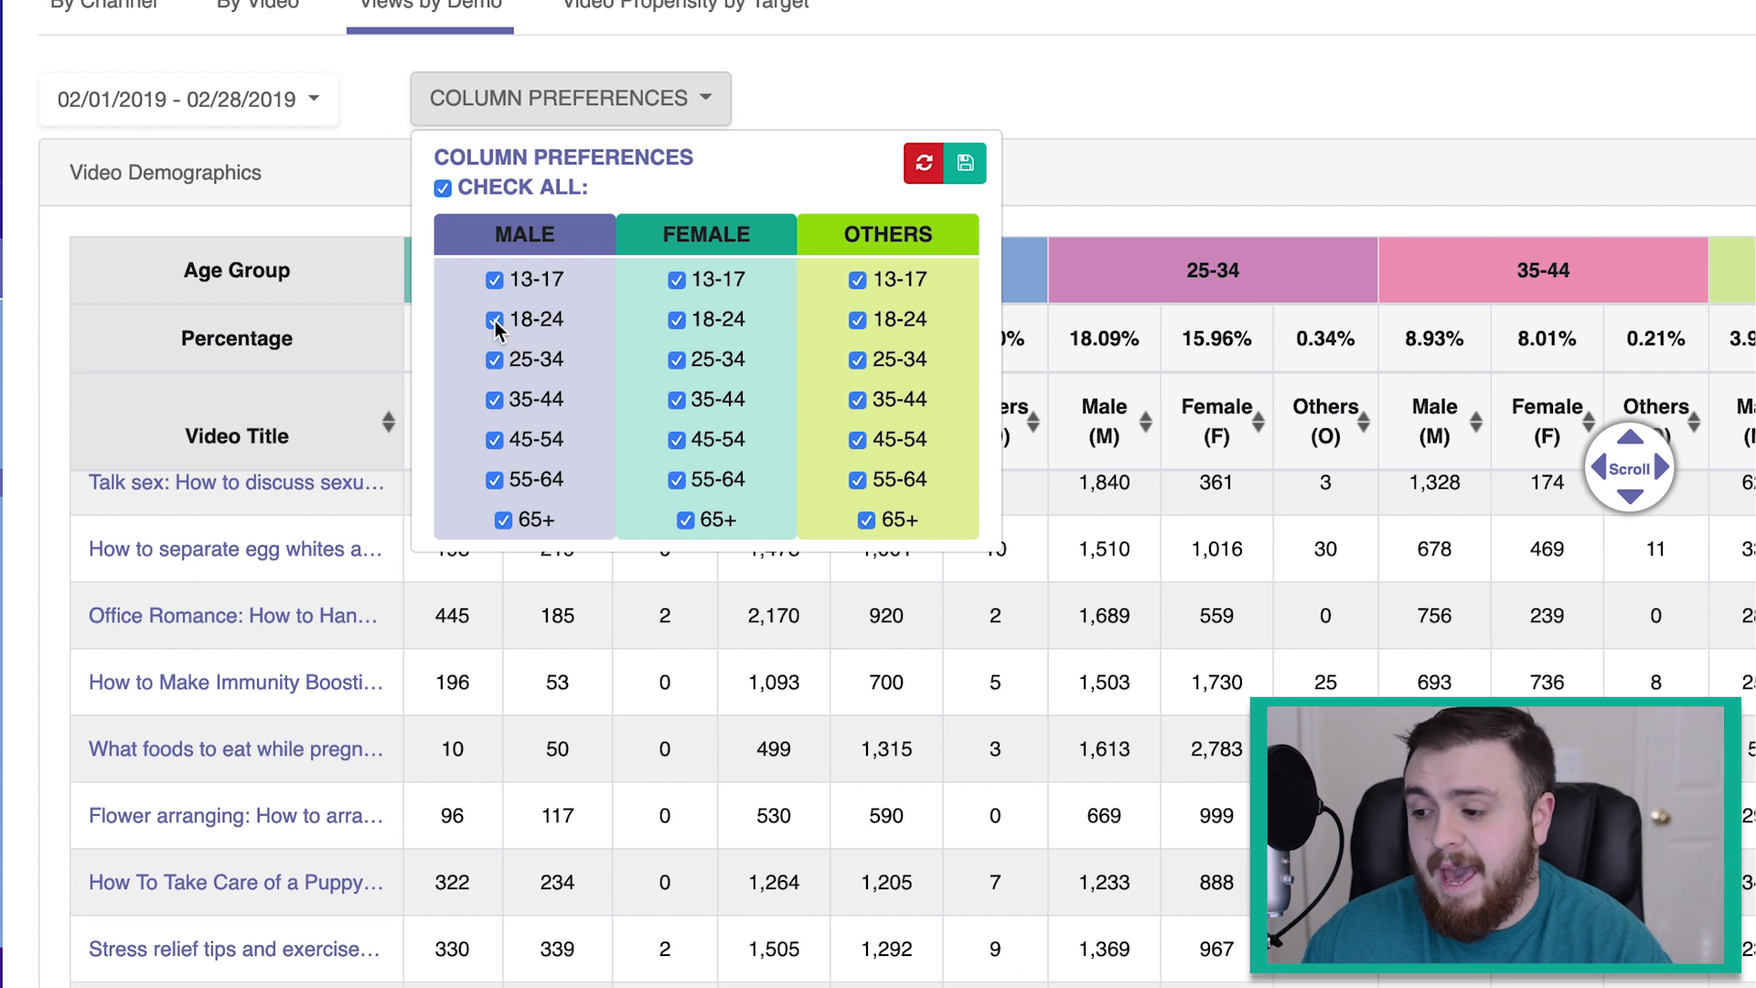
pyautogui.click(443, 190)
pyautogui.click(495, 280)
pyautogui.click(677, 280)
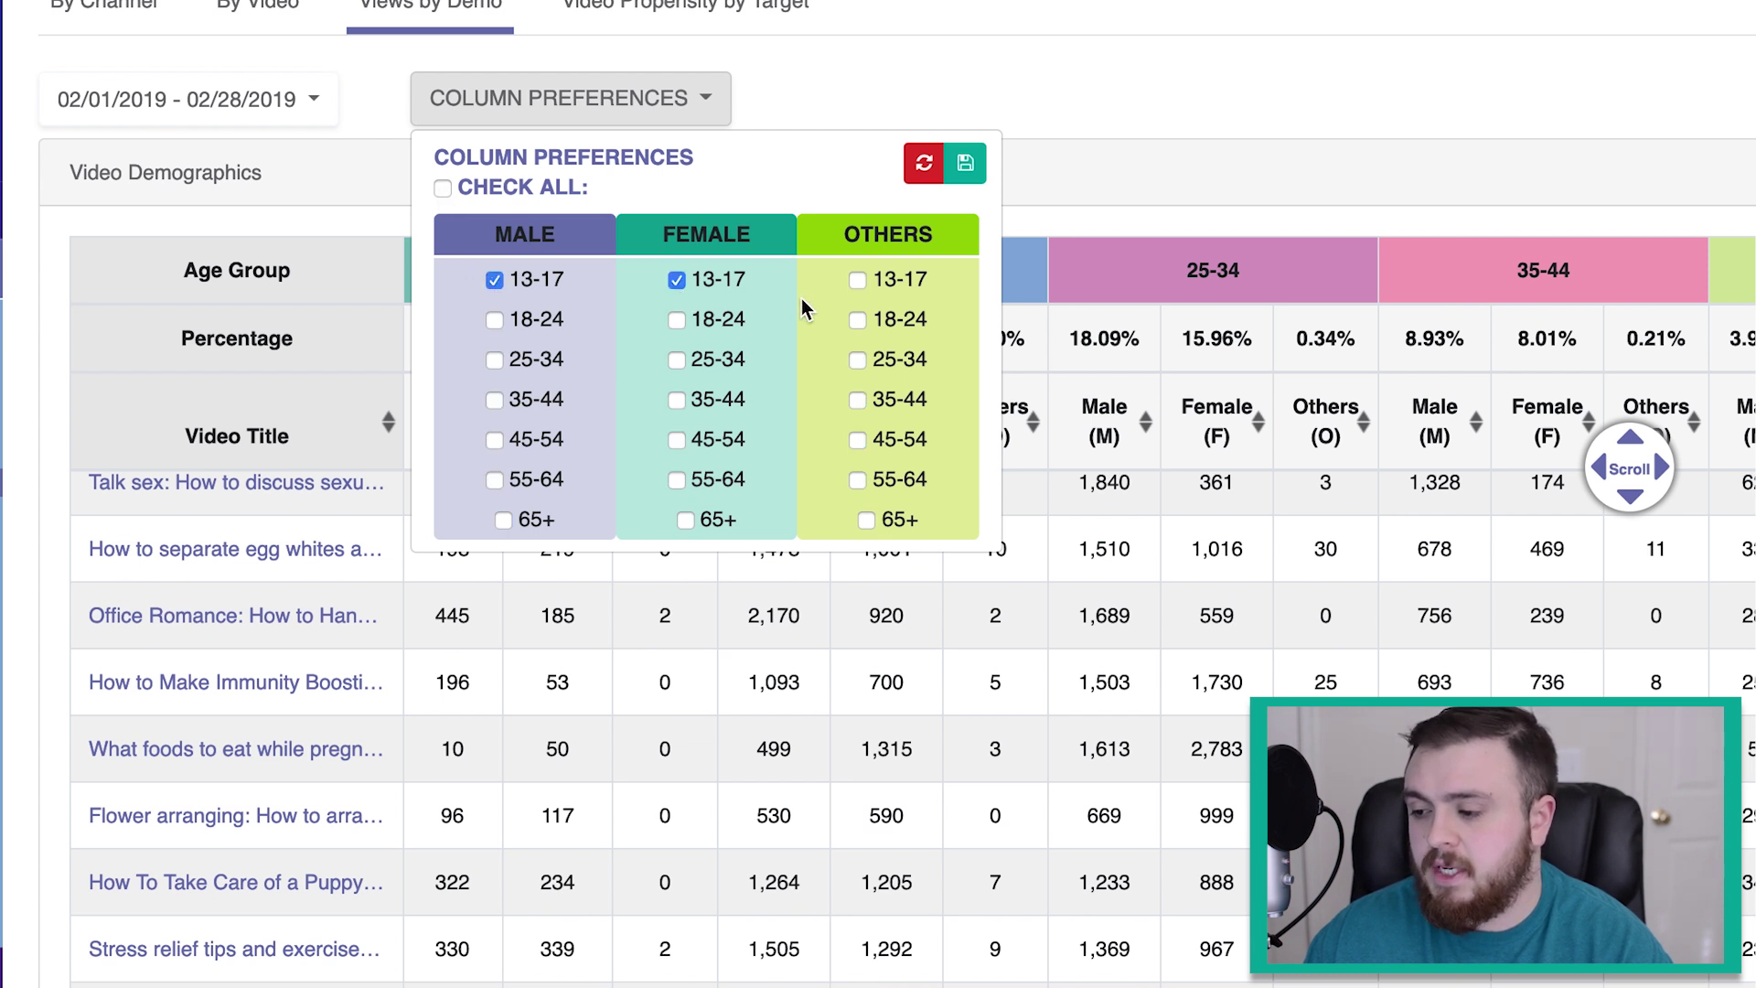
pyautogui.click(857, 280)
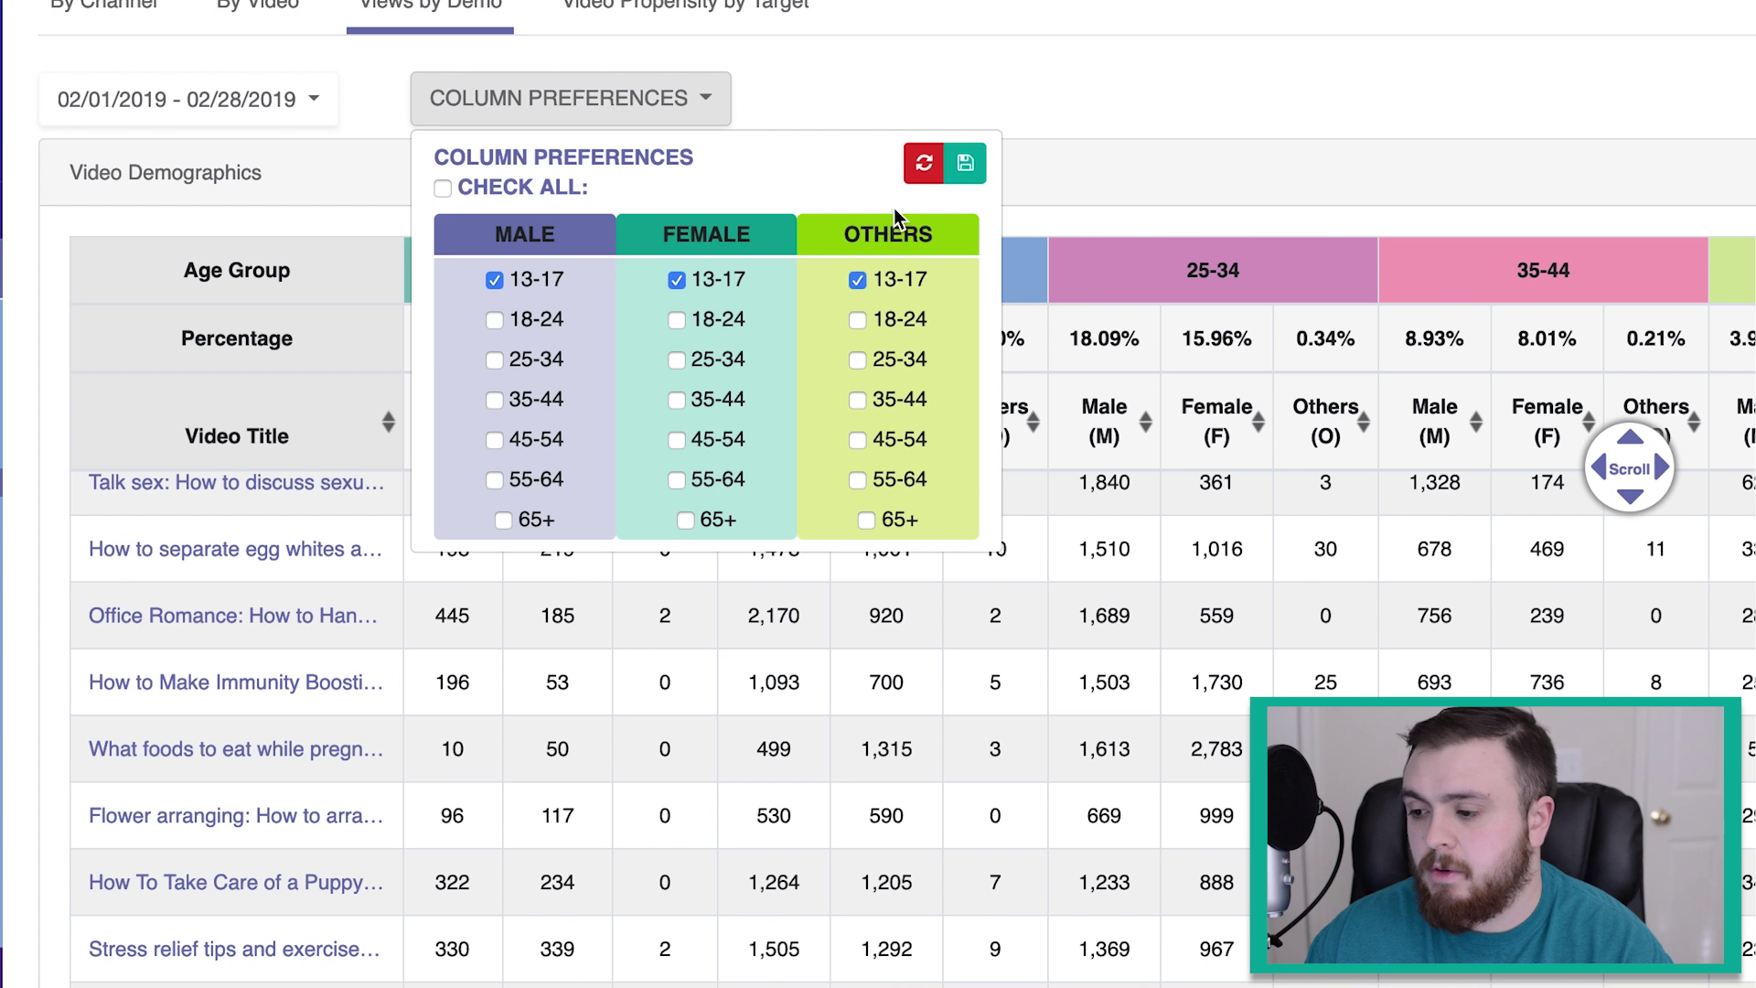
pyautogui.click(965, 167)
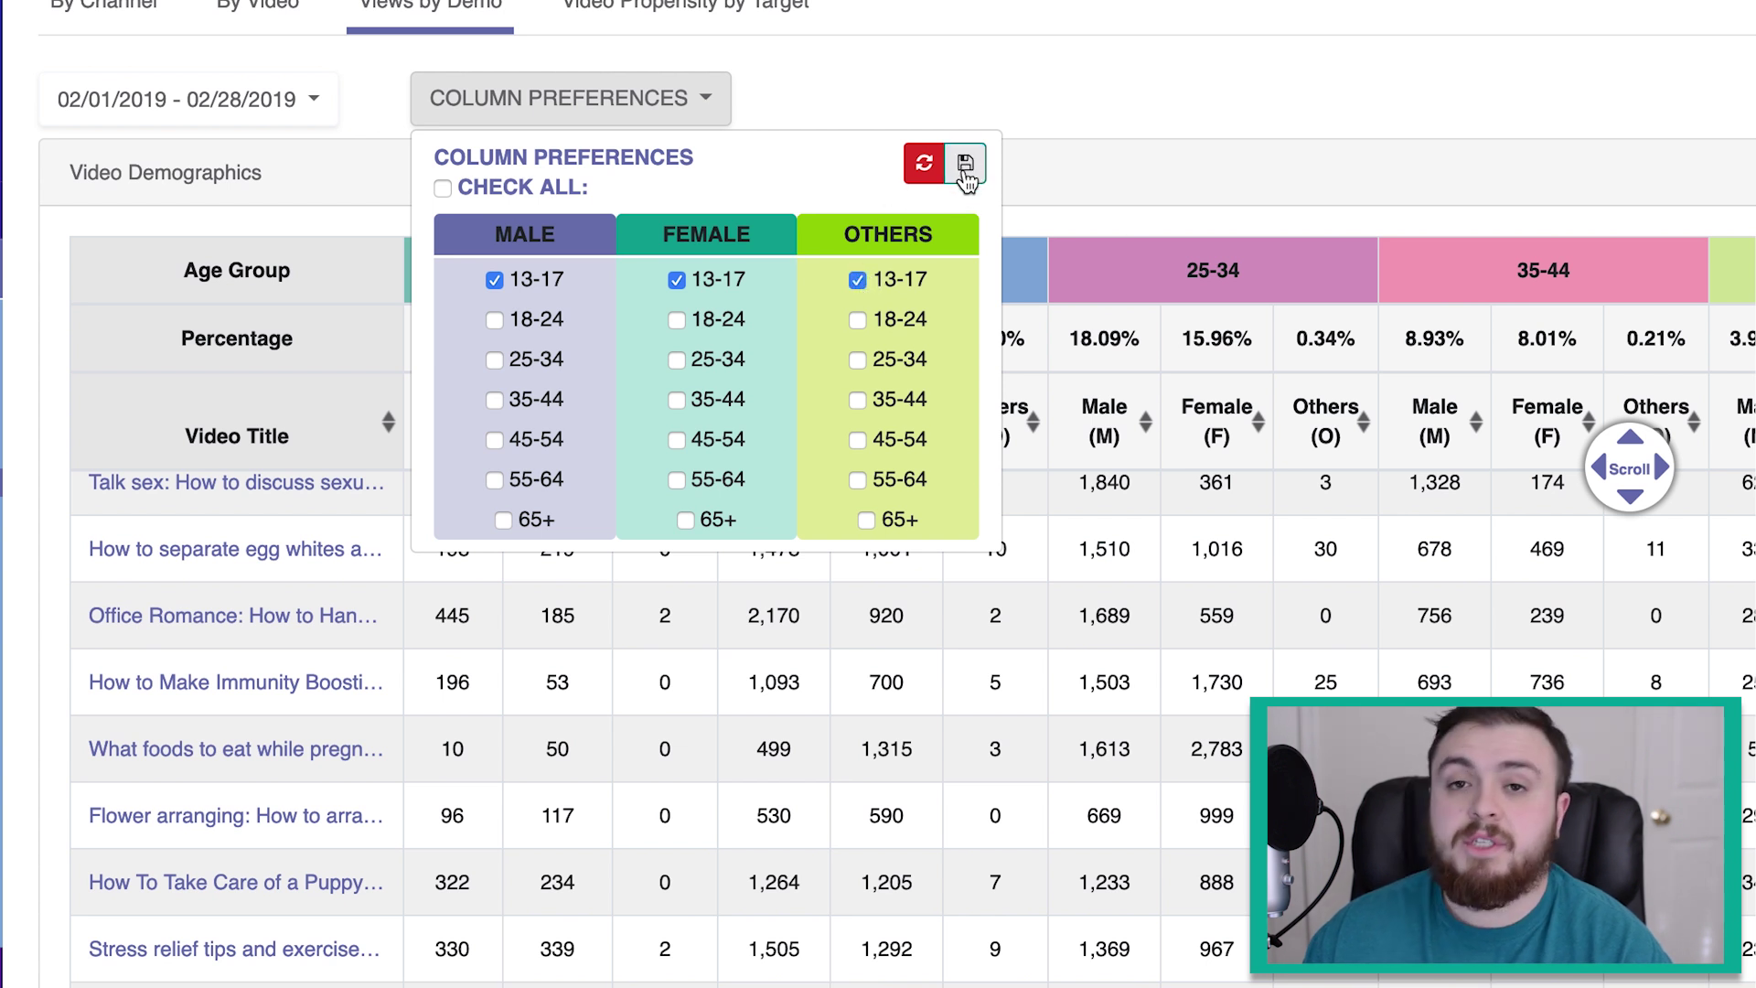
# Review the filtered table and open the age-group pie chart for the "Body building tips" video
pyautogui.scroll(3, 810, 869)
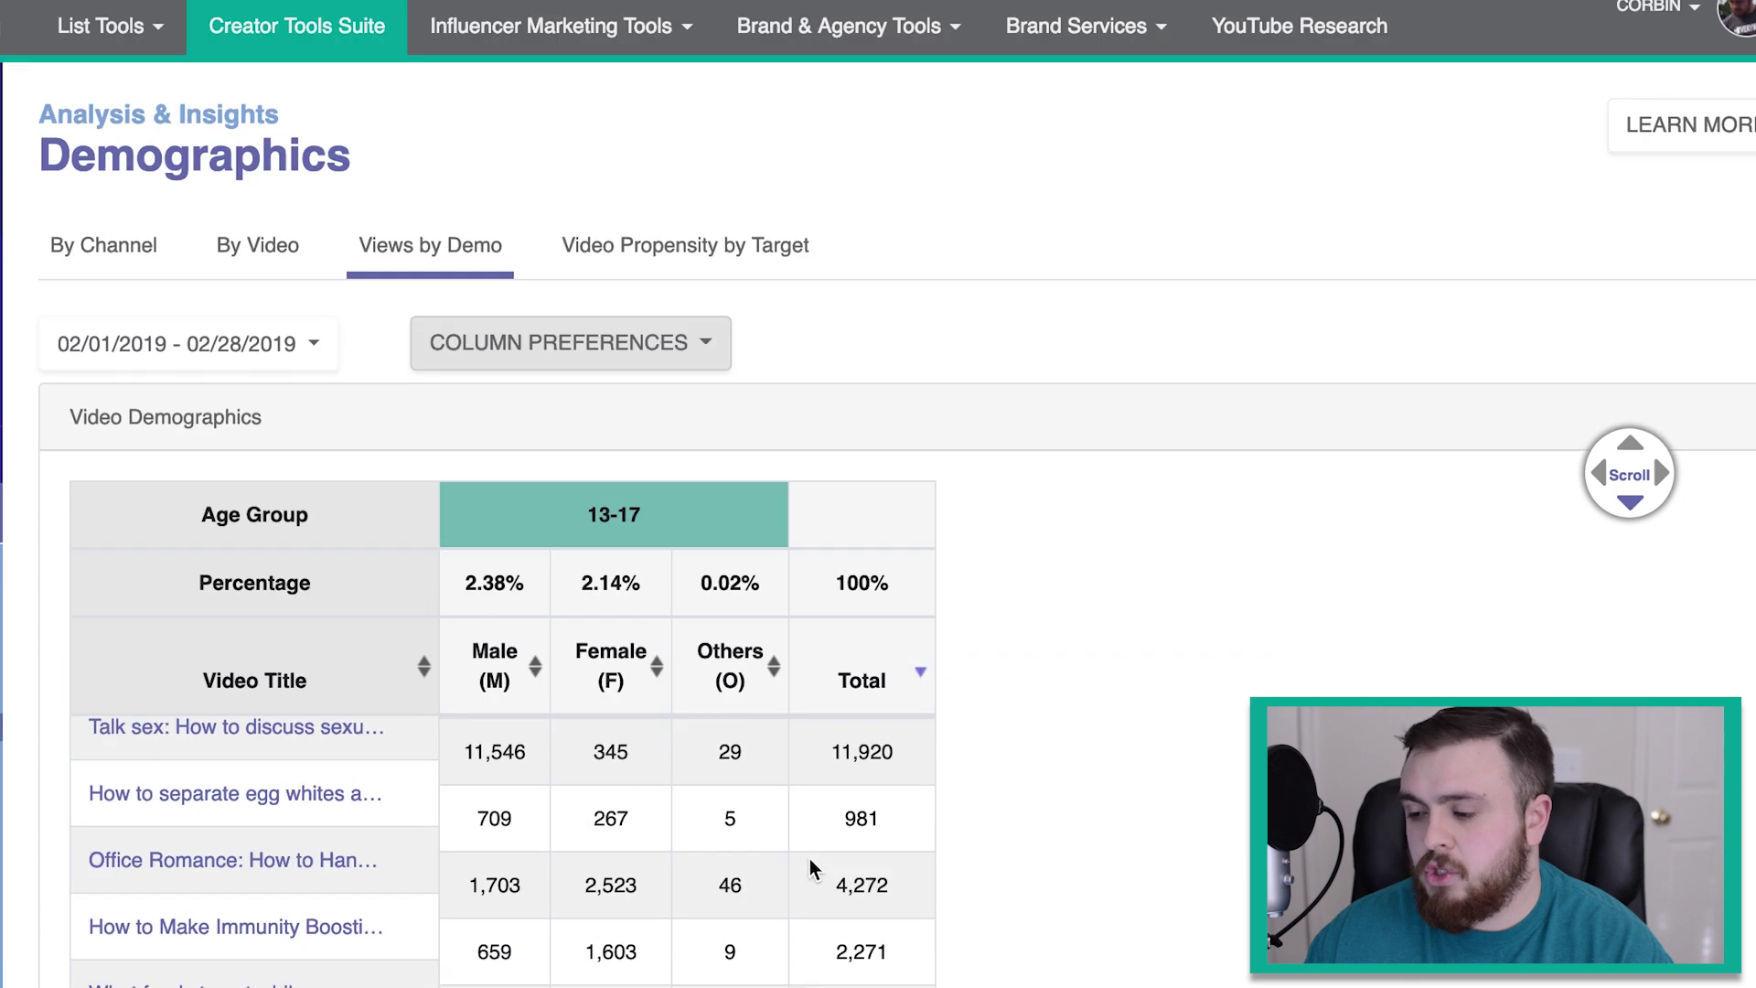
pyautogui.scroll(-4, 809, 869)
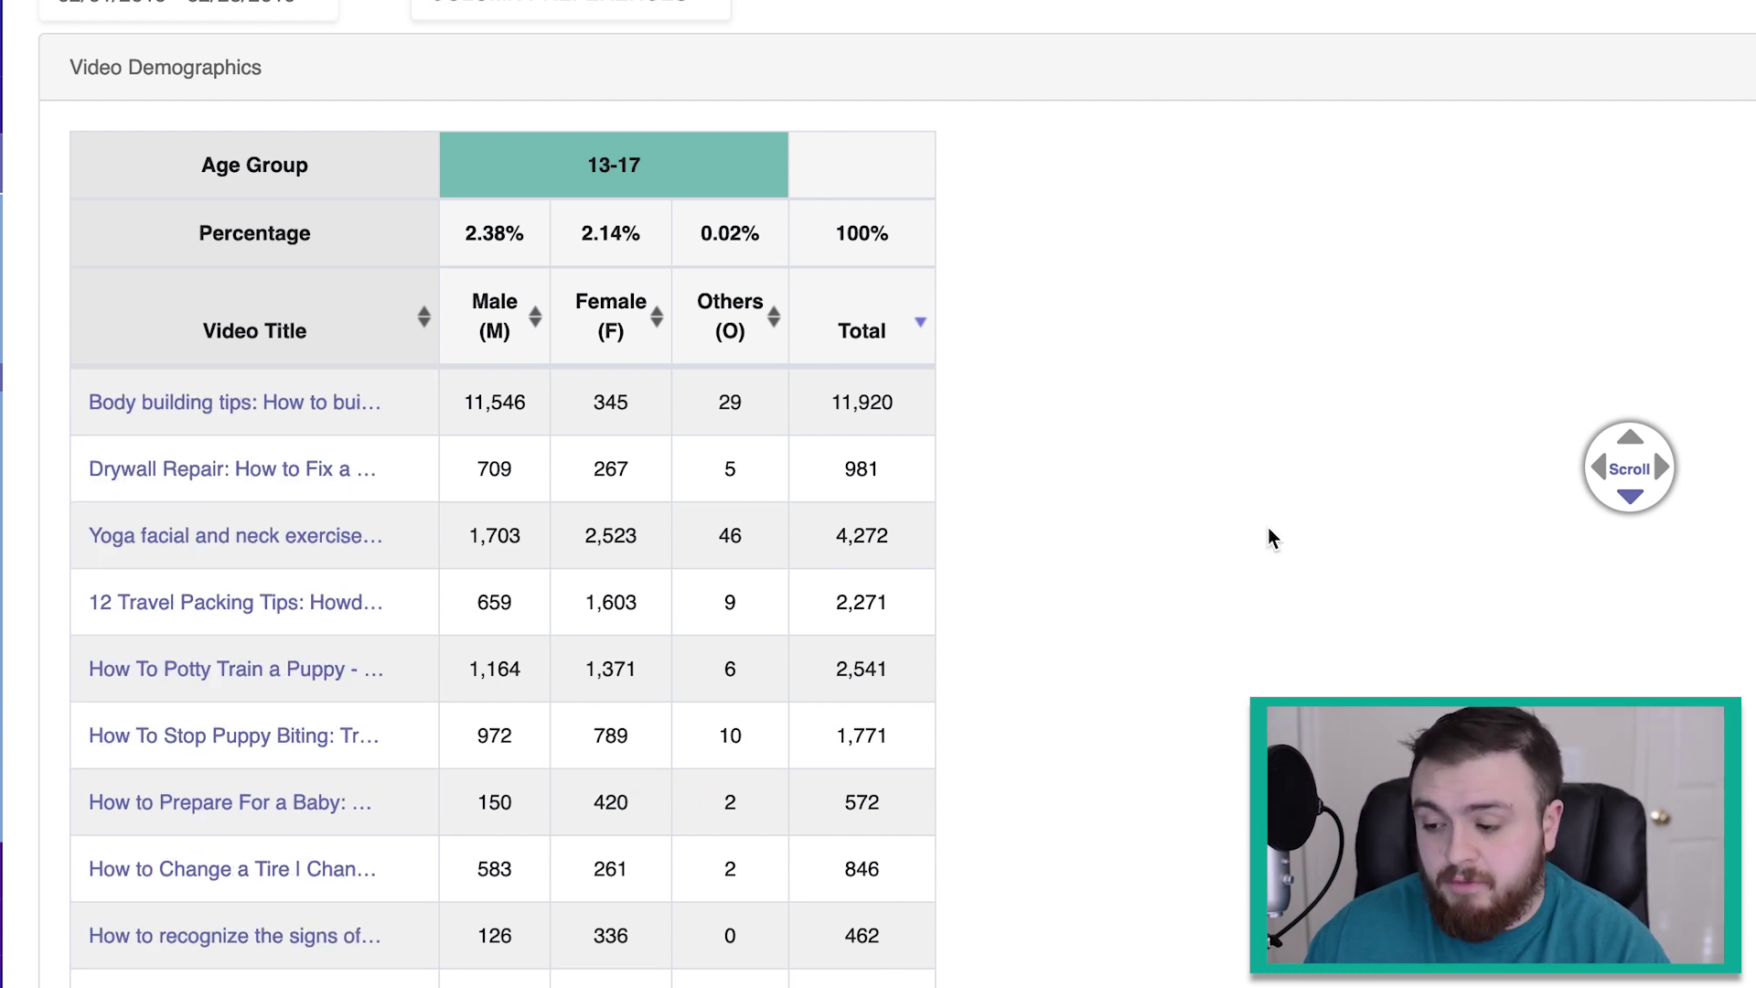
pyautogui.click(190, 536)
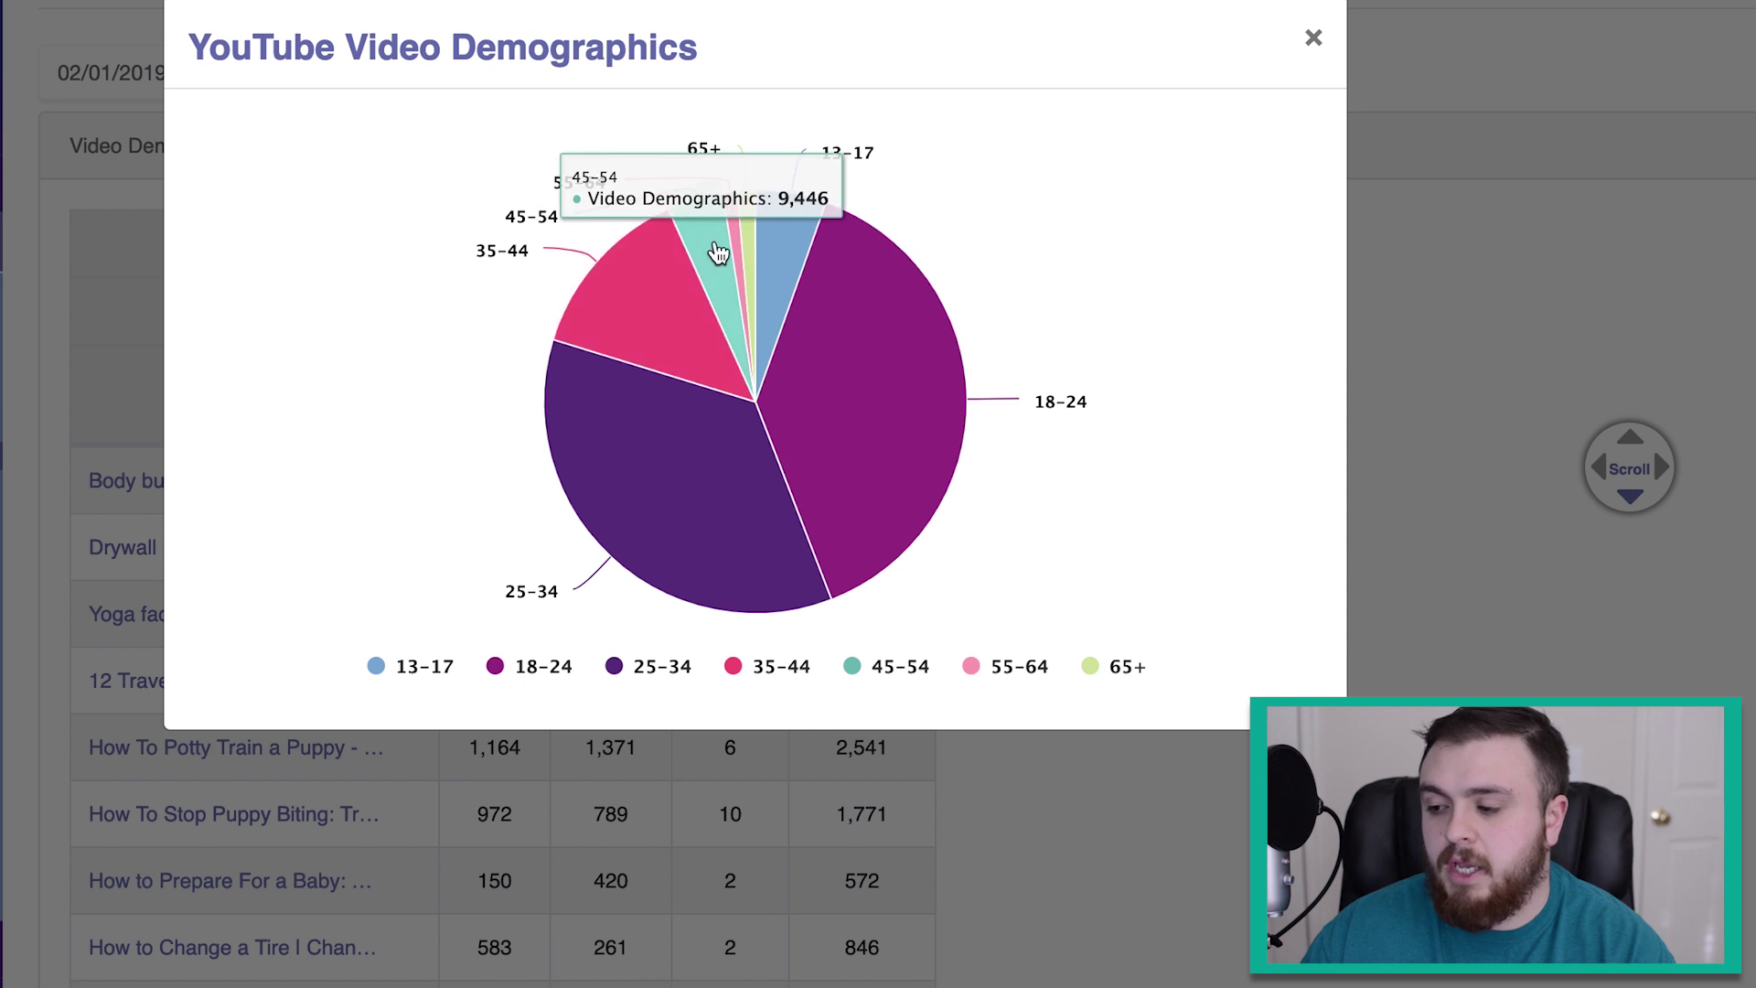
# Close the demographics pie chart and reopen it for the "Body building tips" video to review its age groups
pyautogui.click(779, 243)
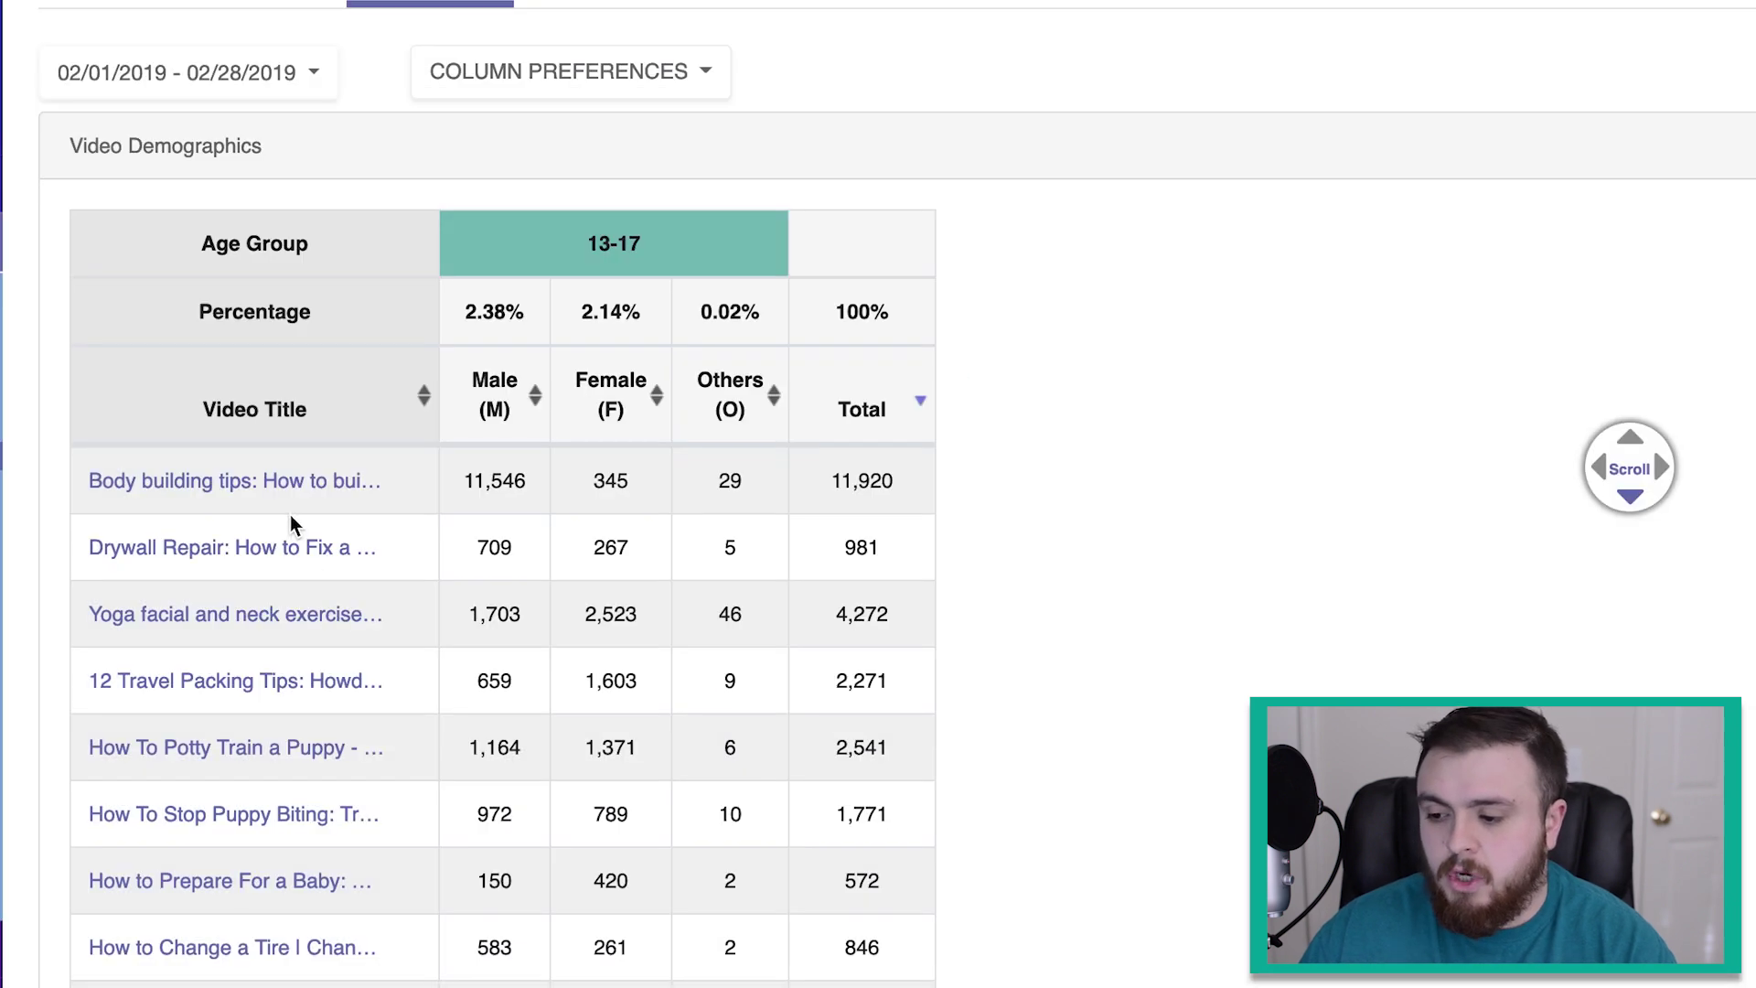
pyautogui.click(287, 488)
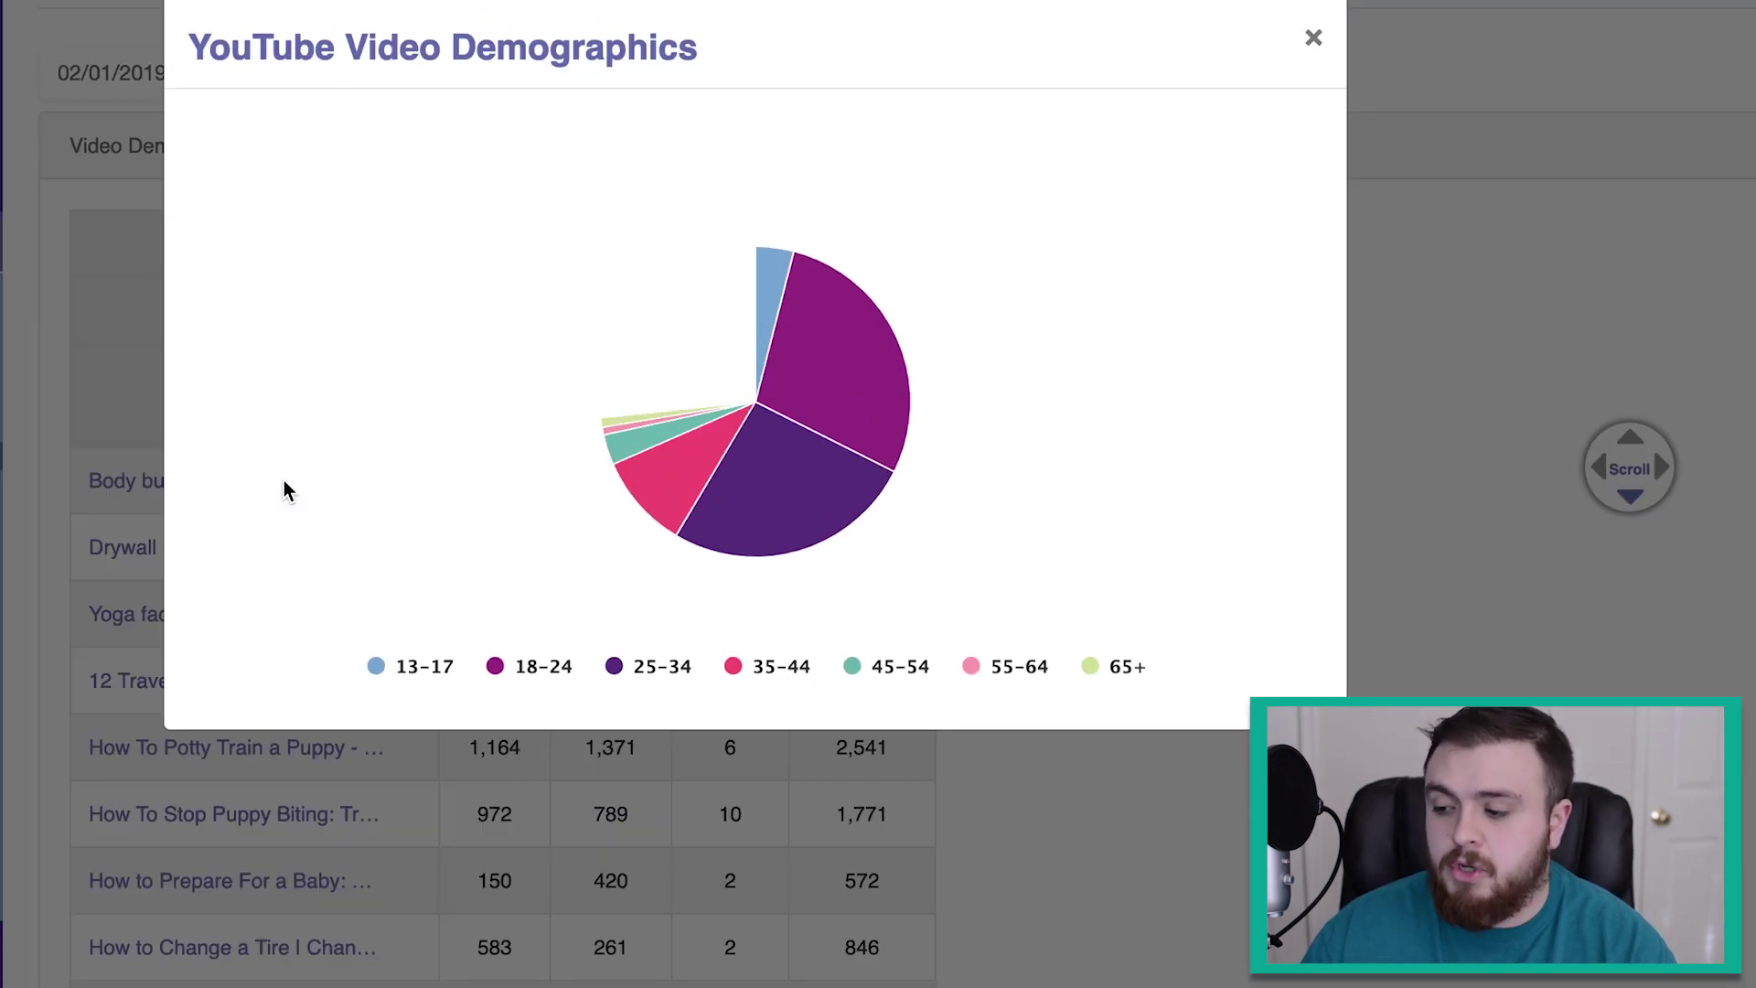
pyautogui.moveTo(878, 451)
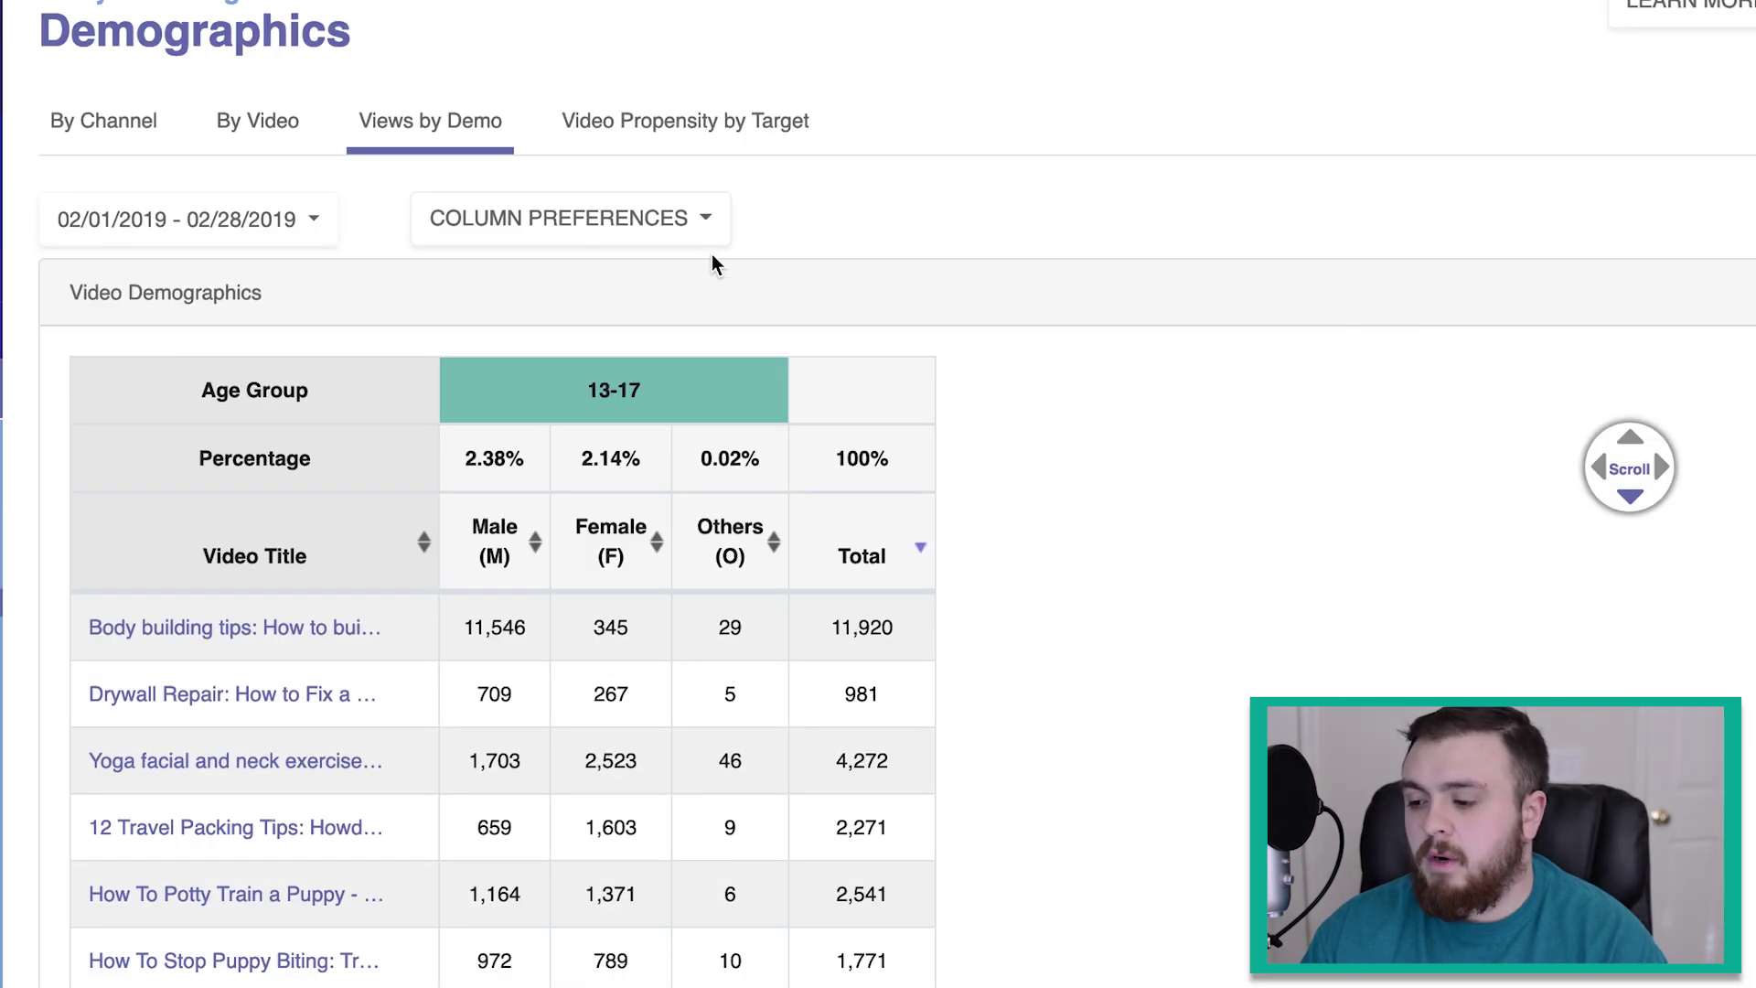
# Include all age groups for male, female and others in the table columns, and save the column preferences
pyautogui.click(709, 225)
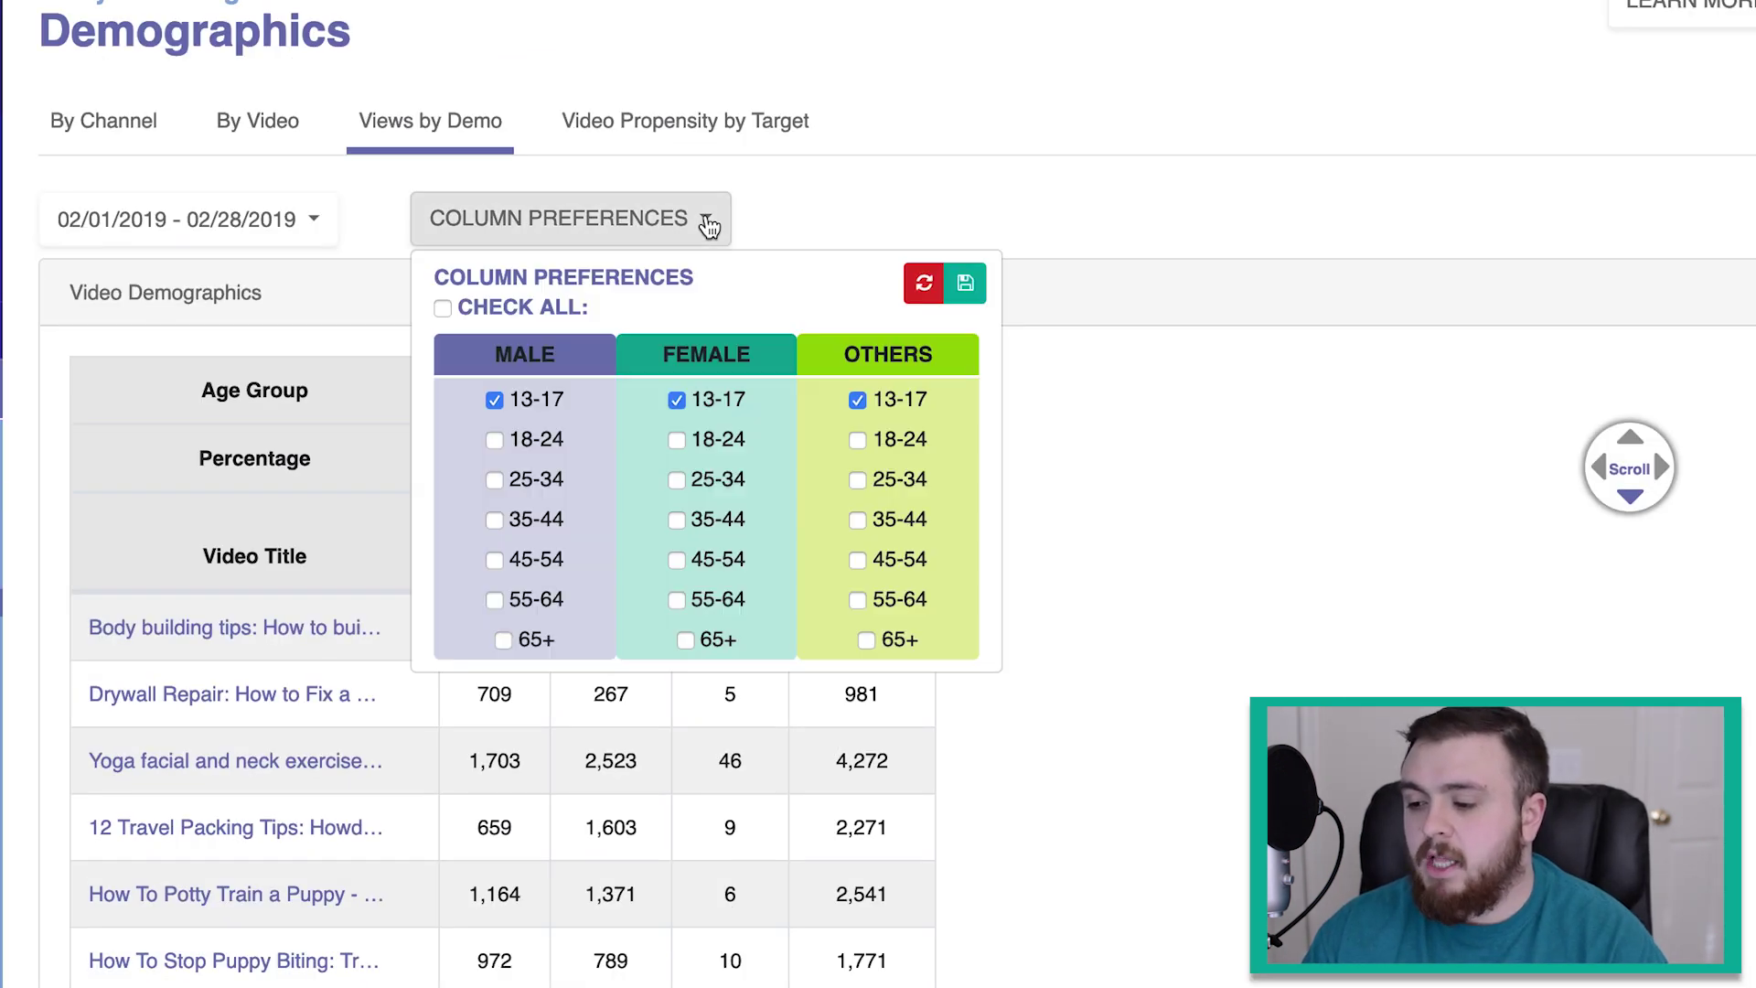
pyautogui.click(443, 308)
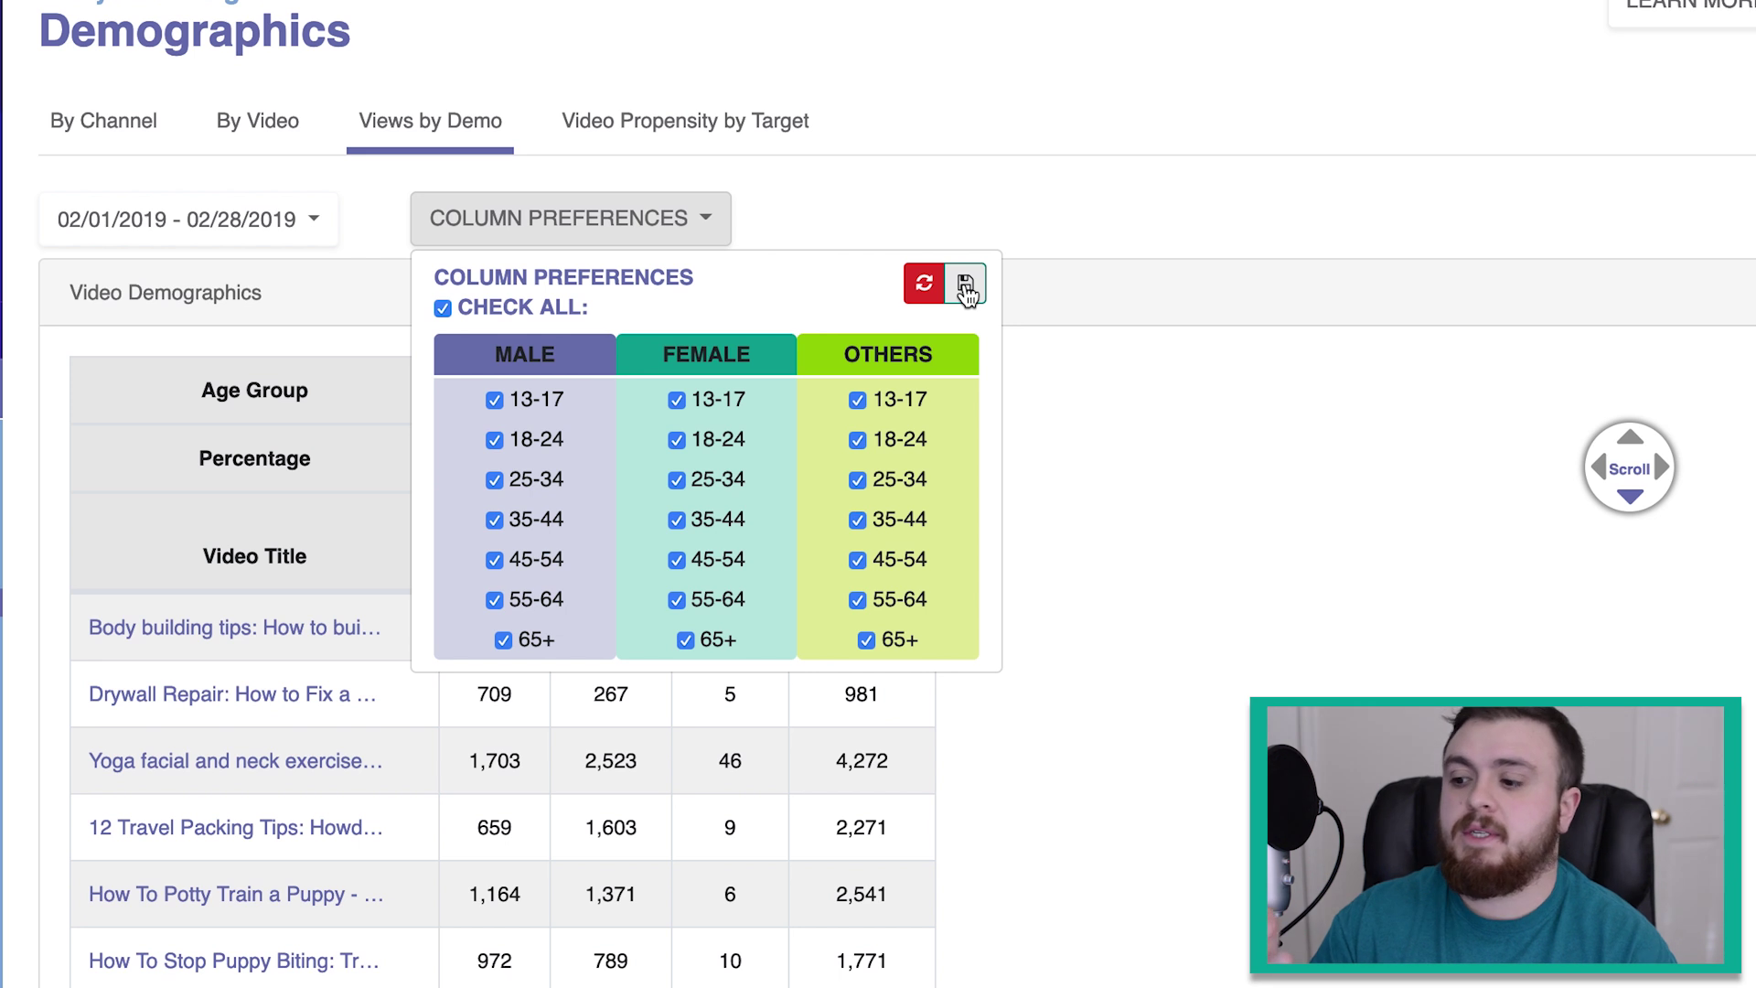
pyautogui.click(967, 291)
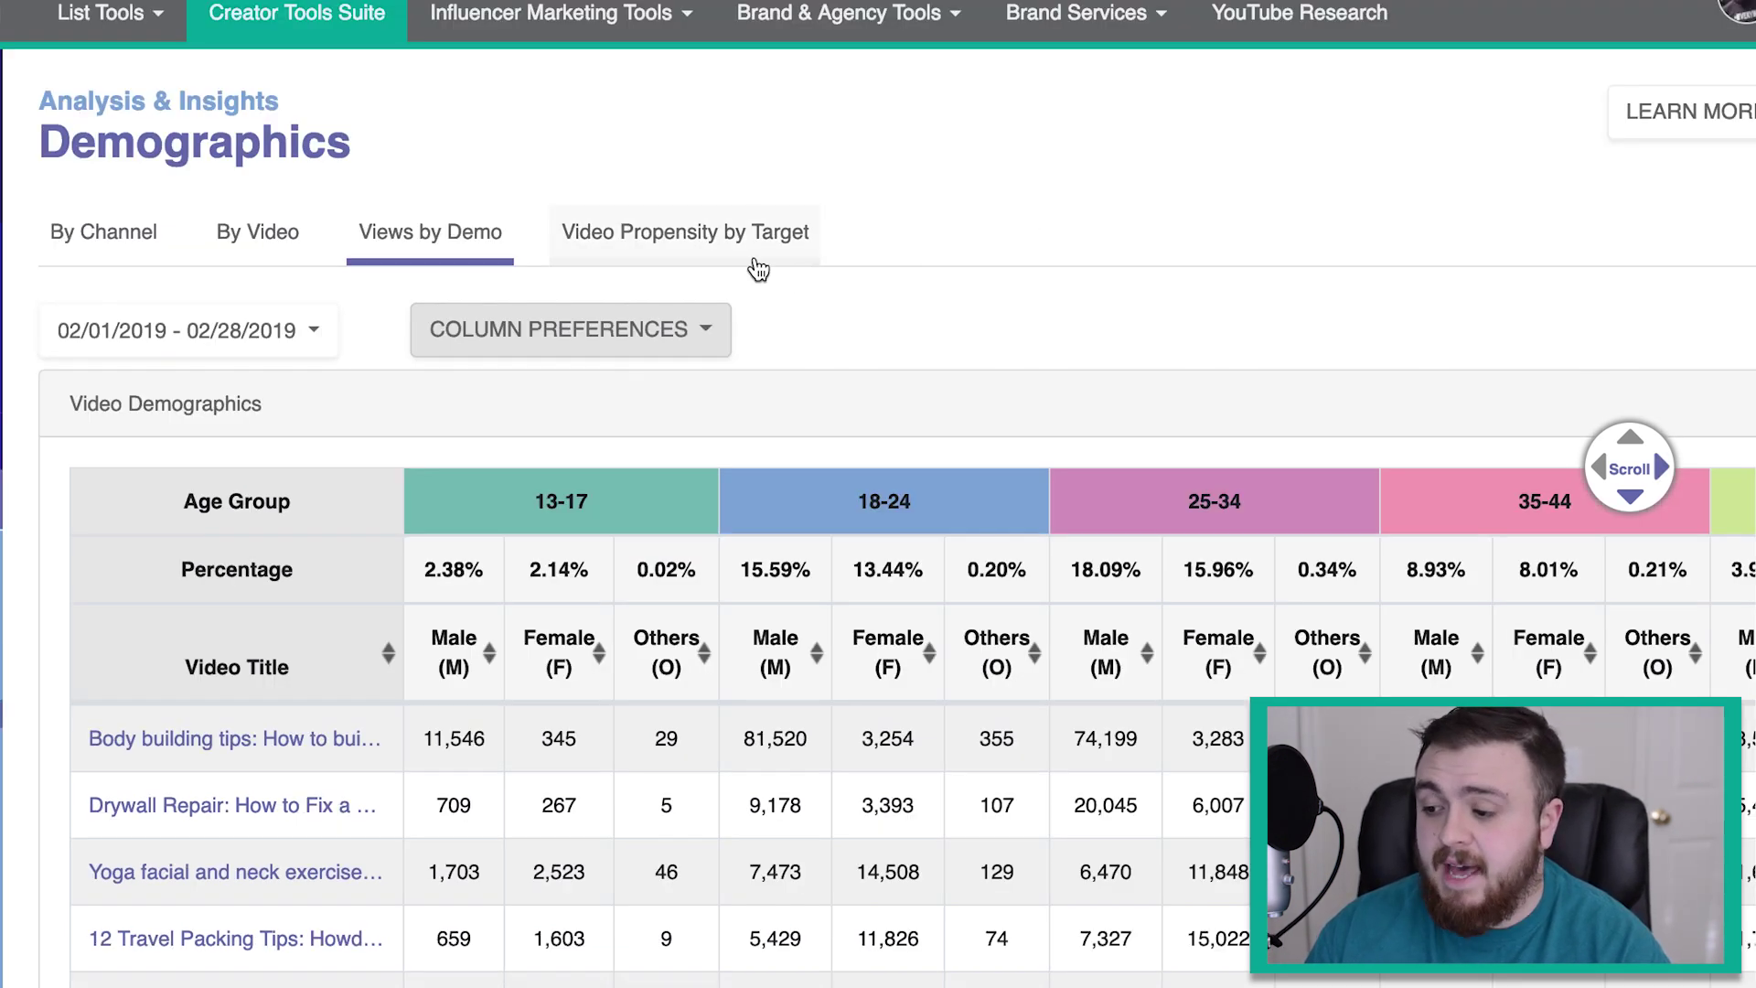
# Open the Video Propensity by Target report and look over its demographic target options and video performance chart
pyautogui.click(752, 266)
pyautogui.scroll(-3, 1274, 147)
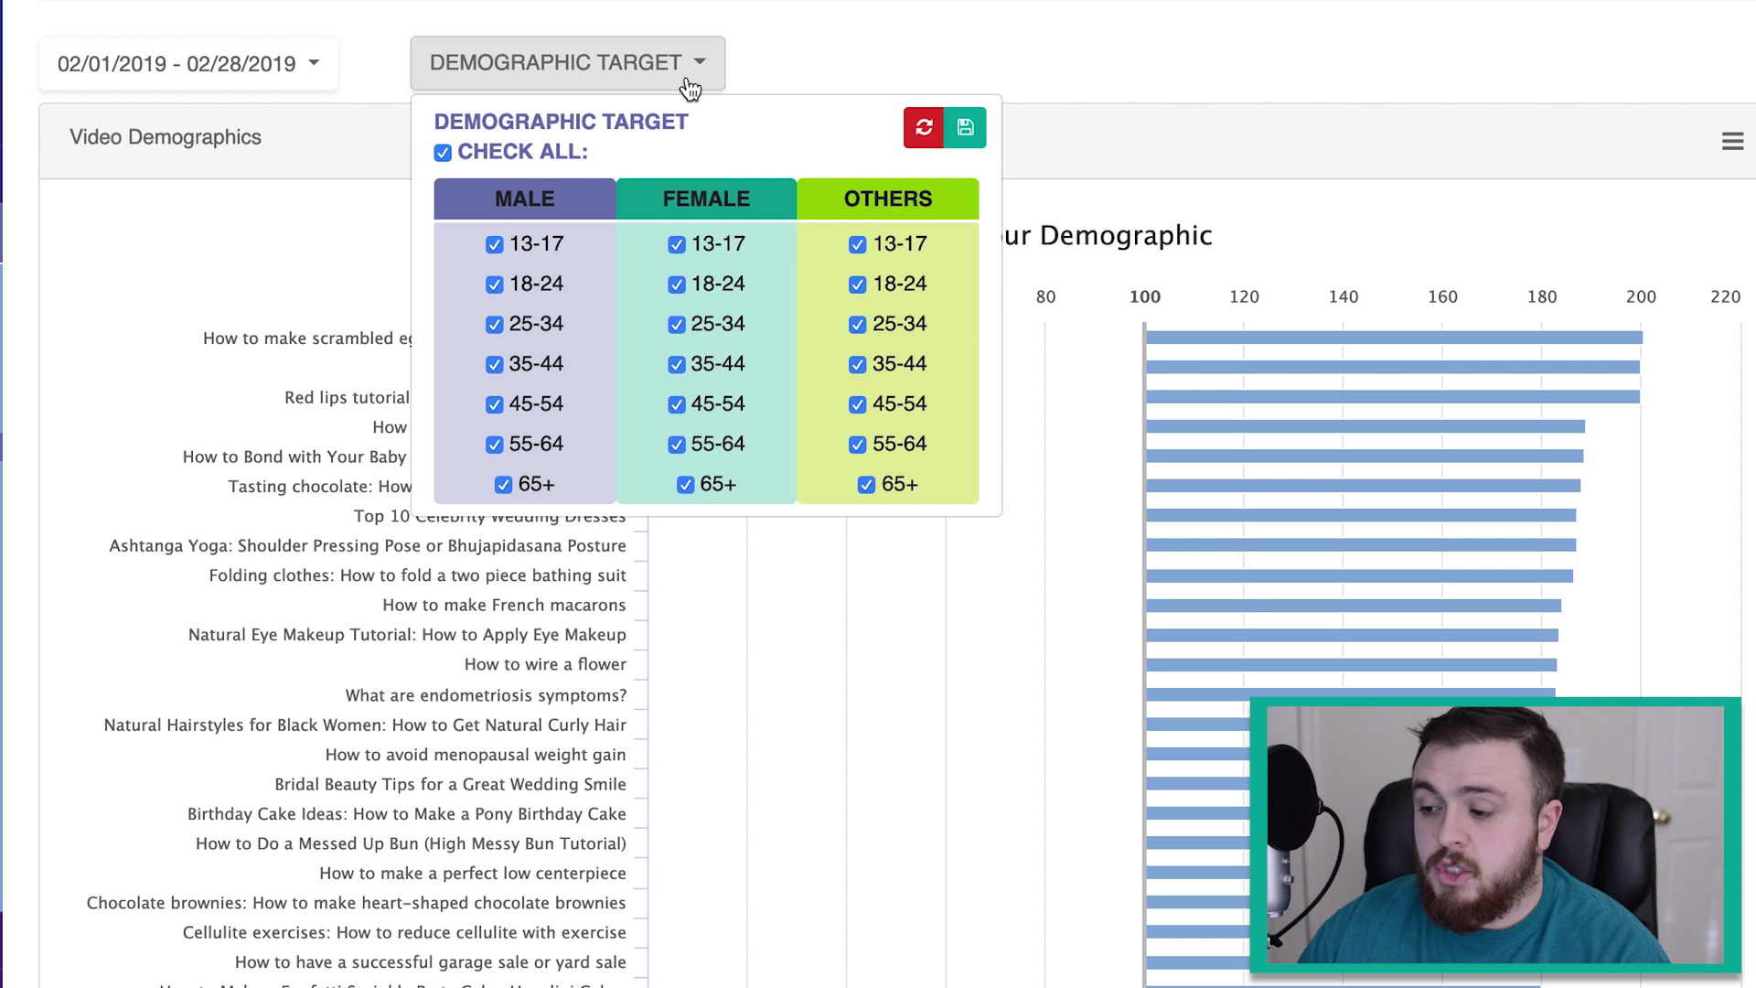
pyautogui.click(896, 80)
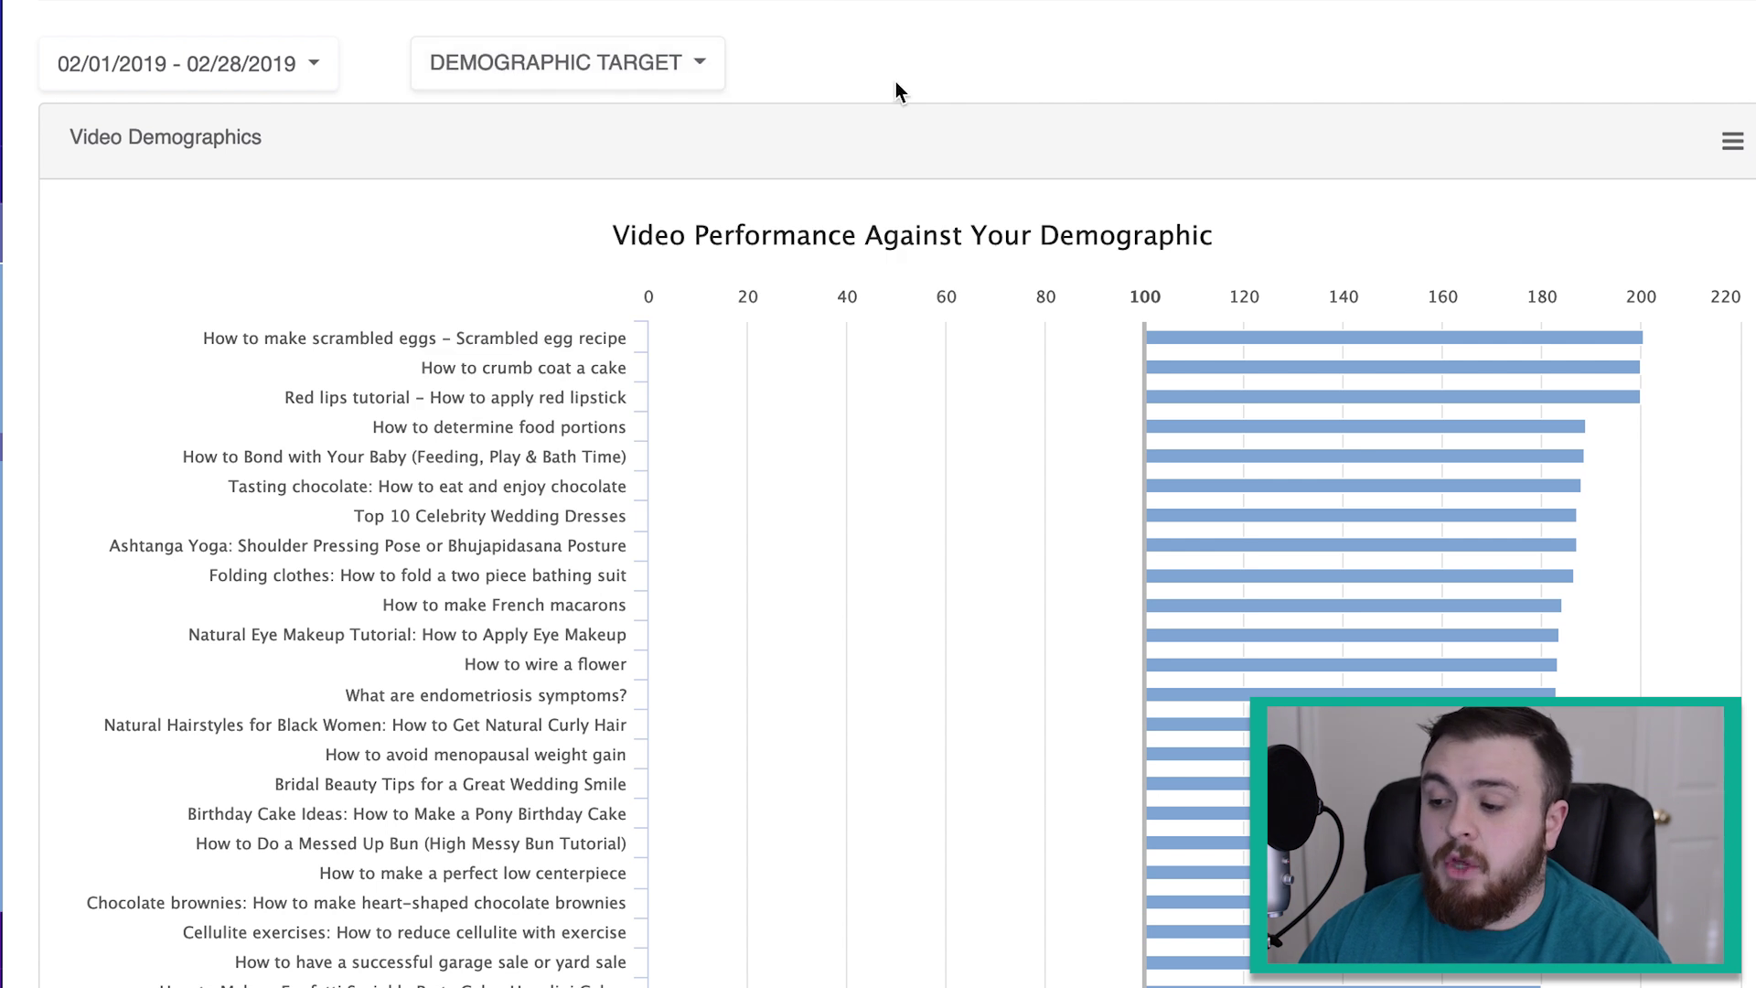
pyautogui.click(638, 91)
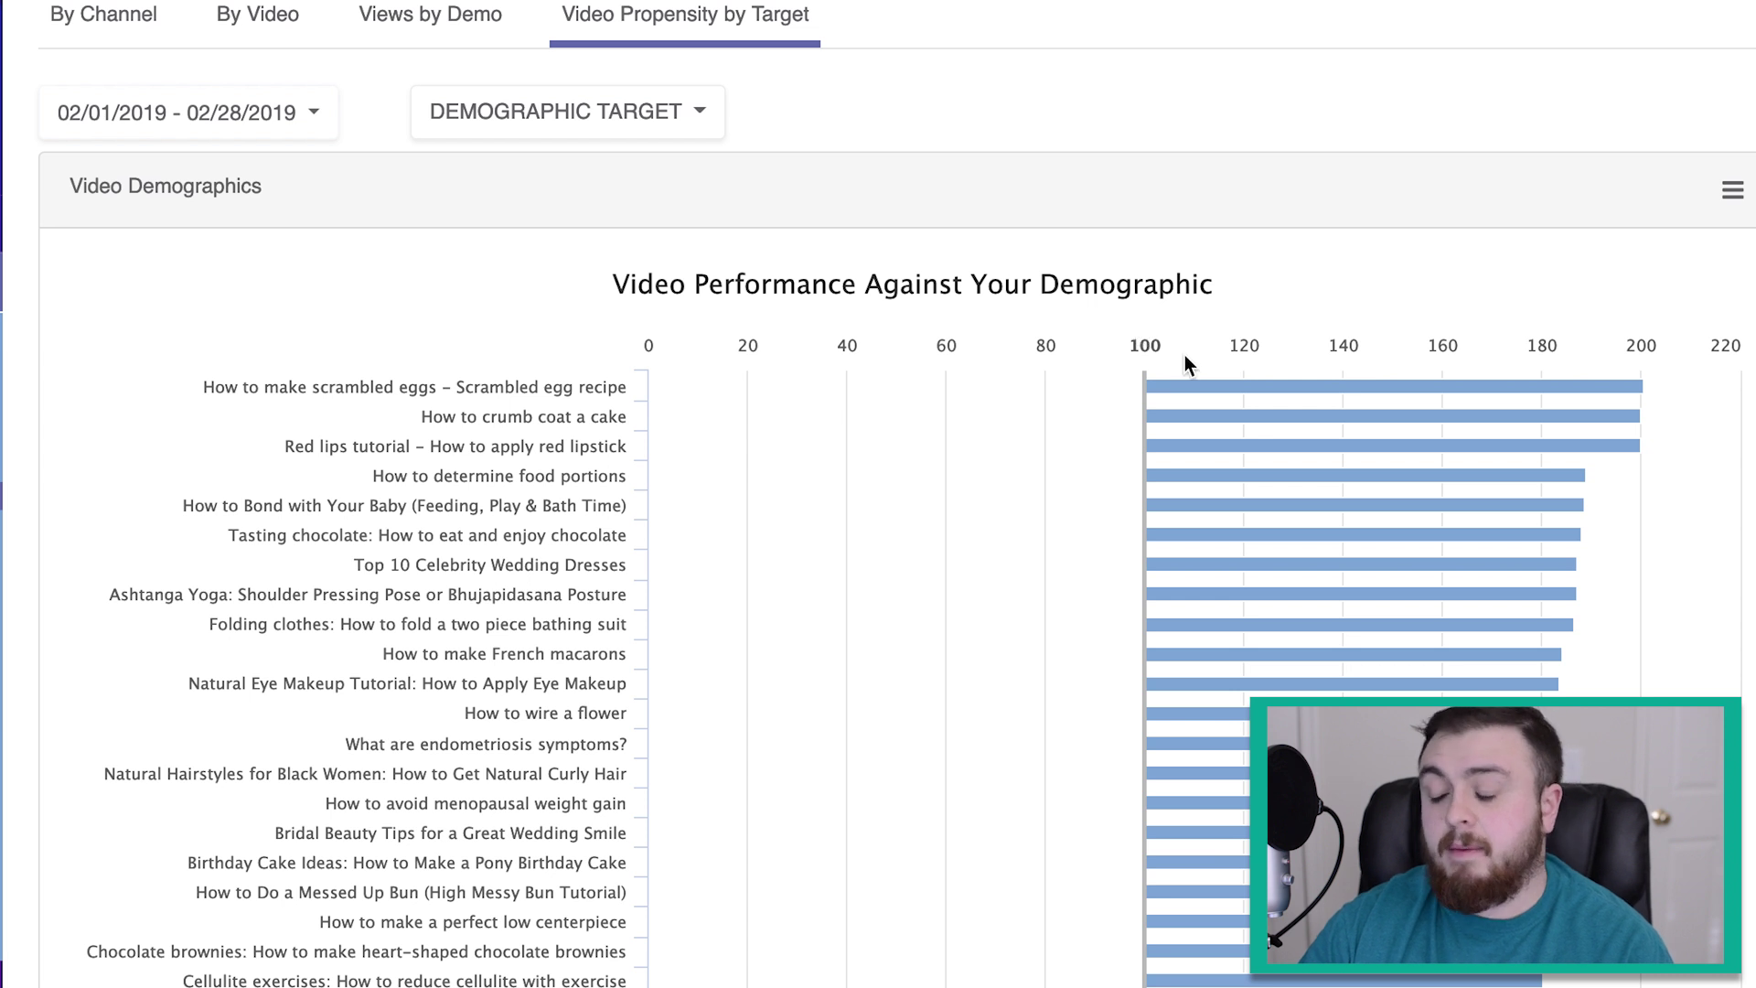
pyautogui.scroll(-1, 1324, 271)
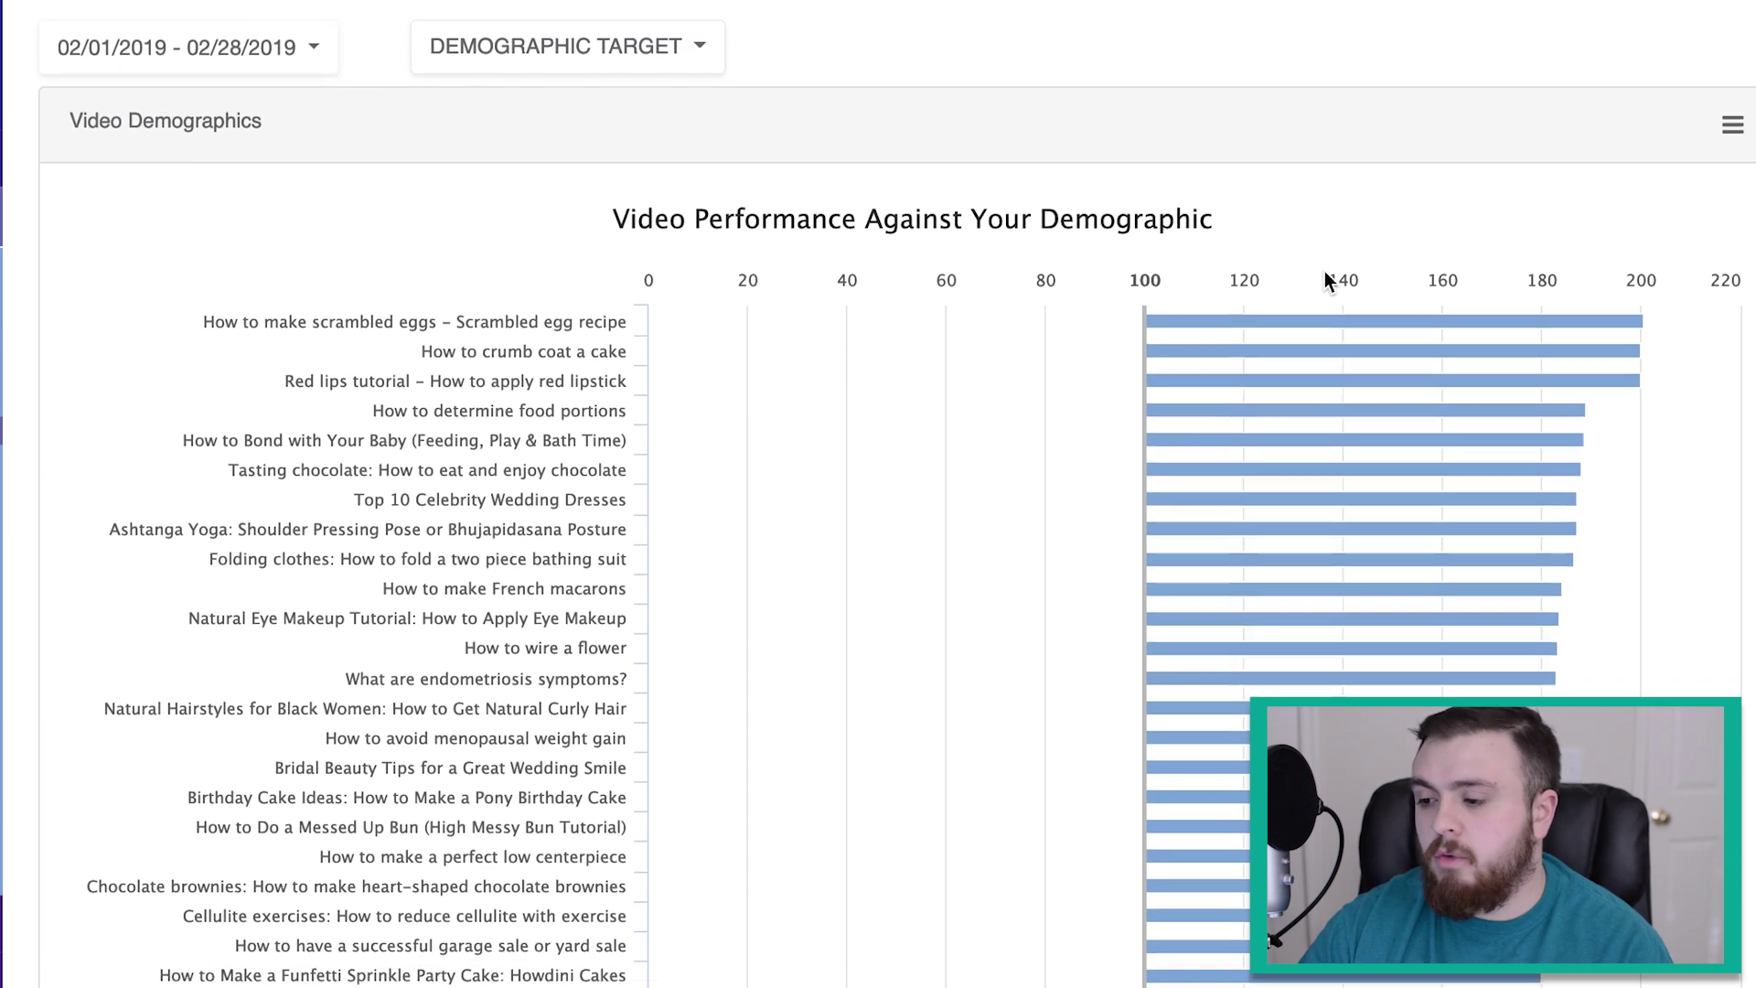
pyautogui.scroll(1, 1325, 271)
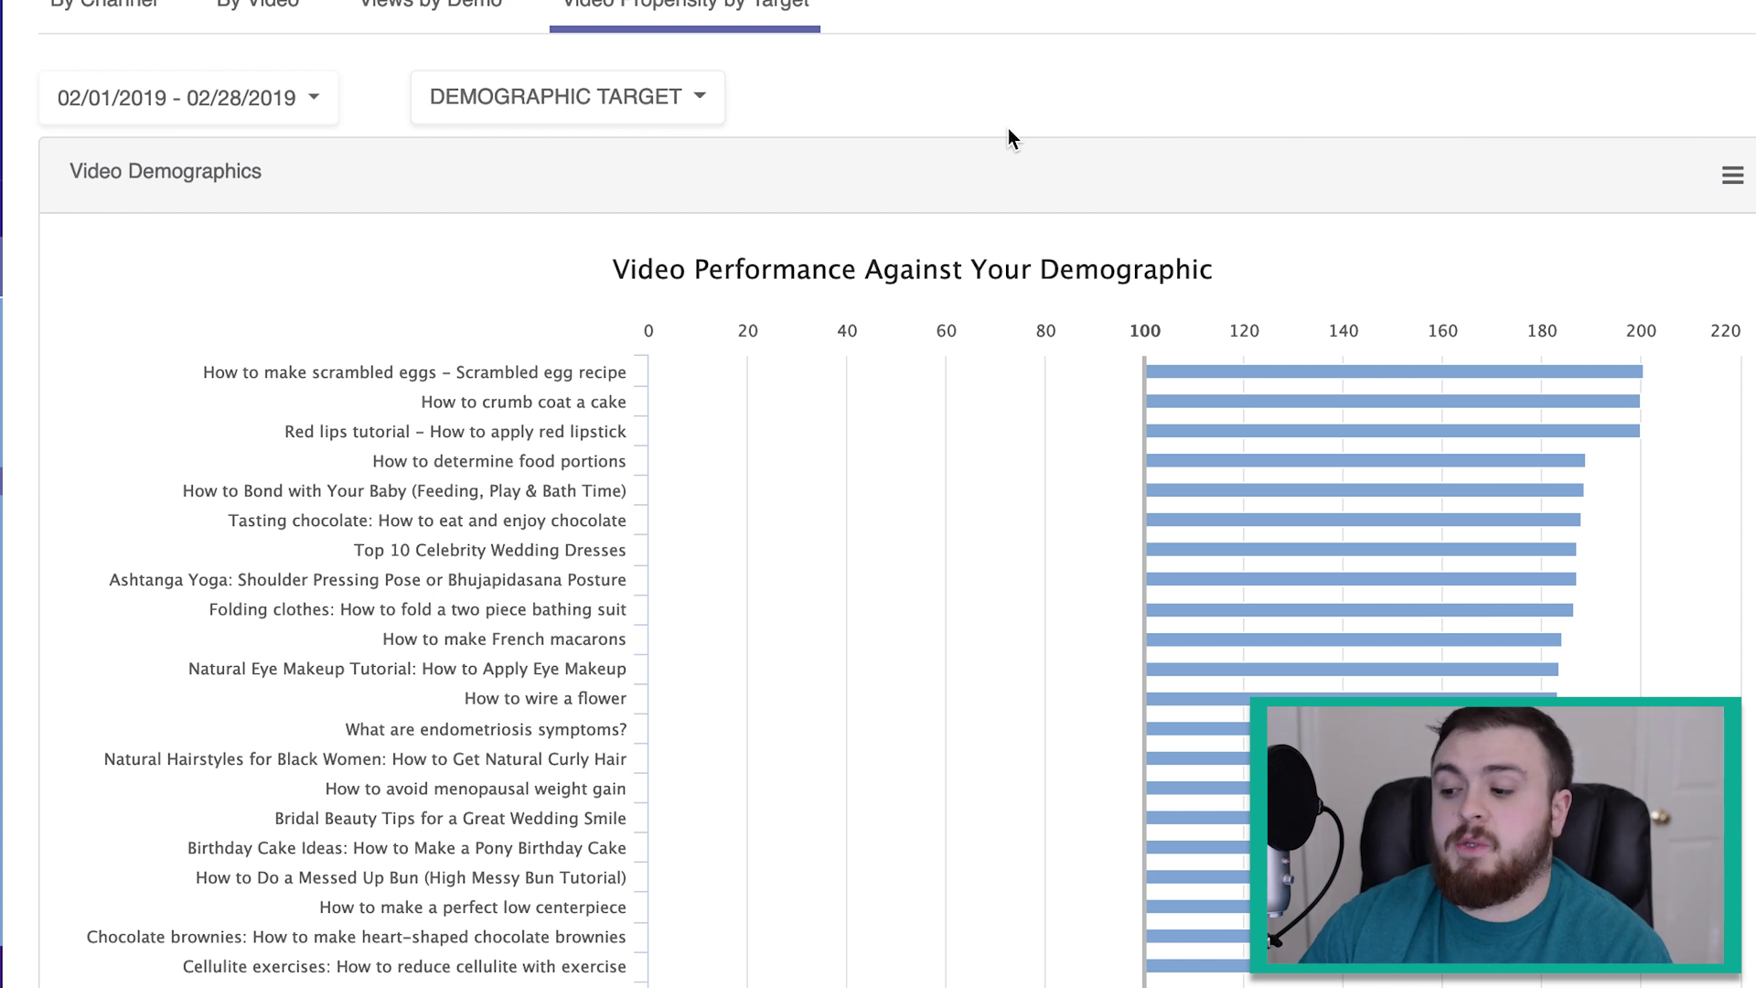
# Limit the demographic target to all male age groups from 13-17 to 65+, and save the selection
pyautogui.click(690, 115)
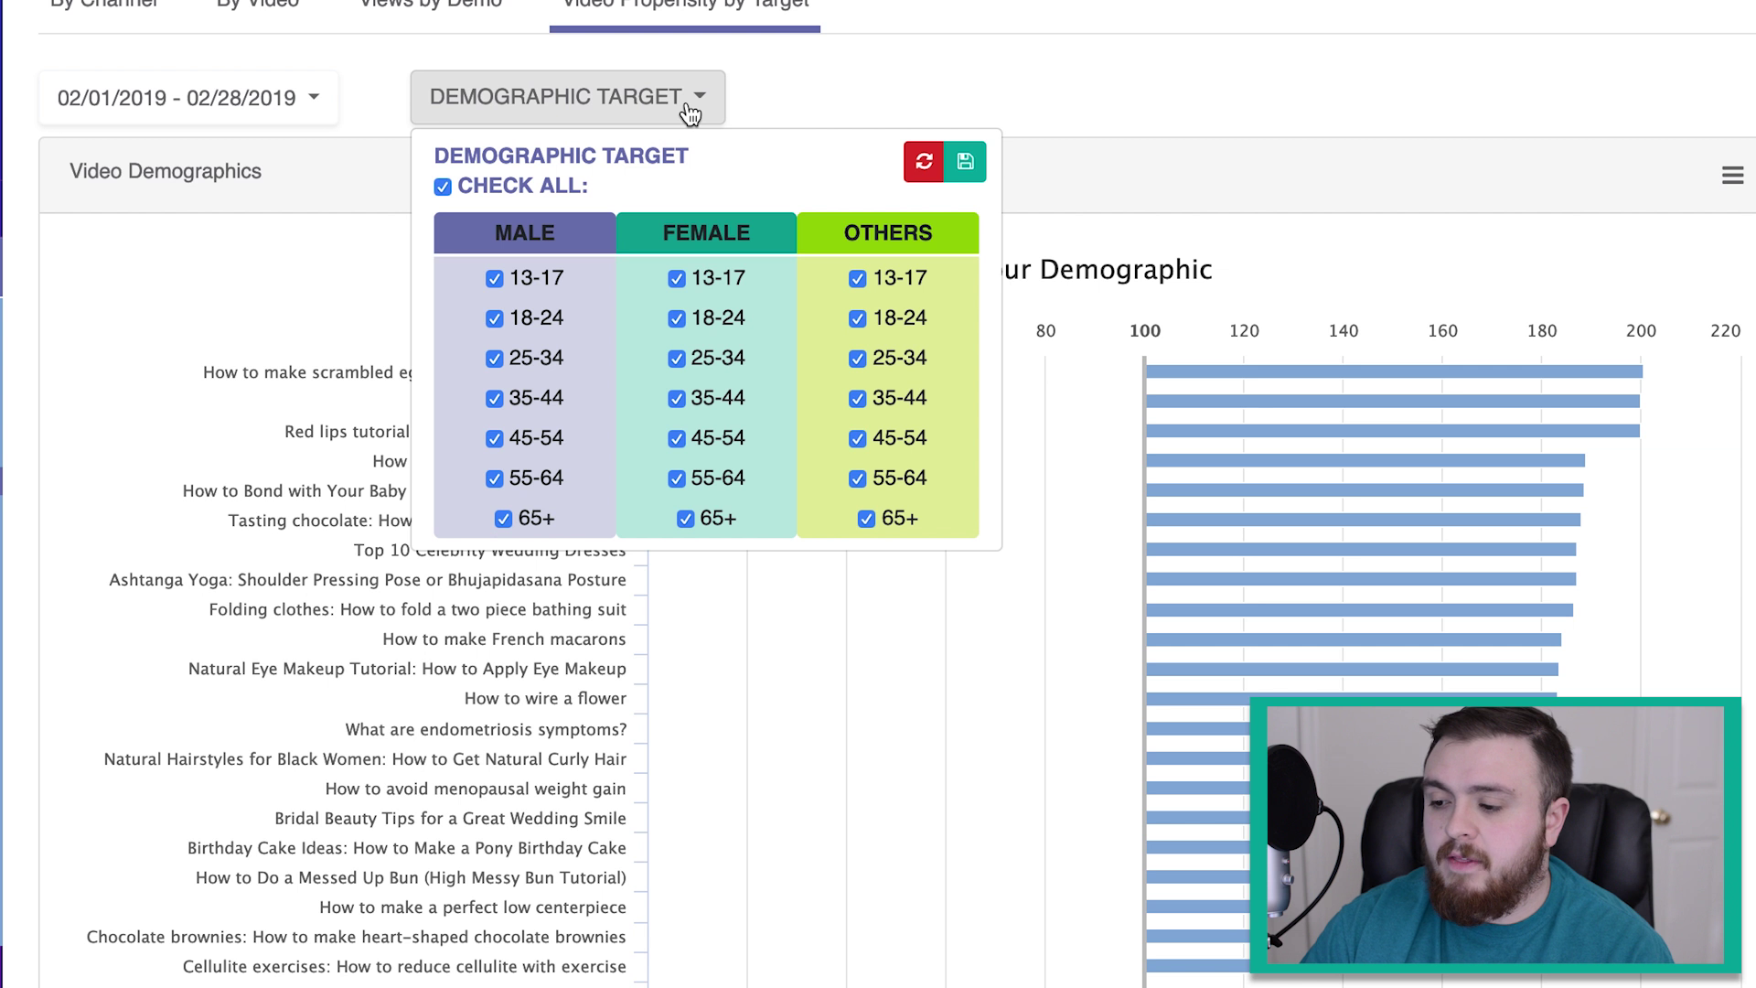
pyautogui.click(444, 187)
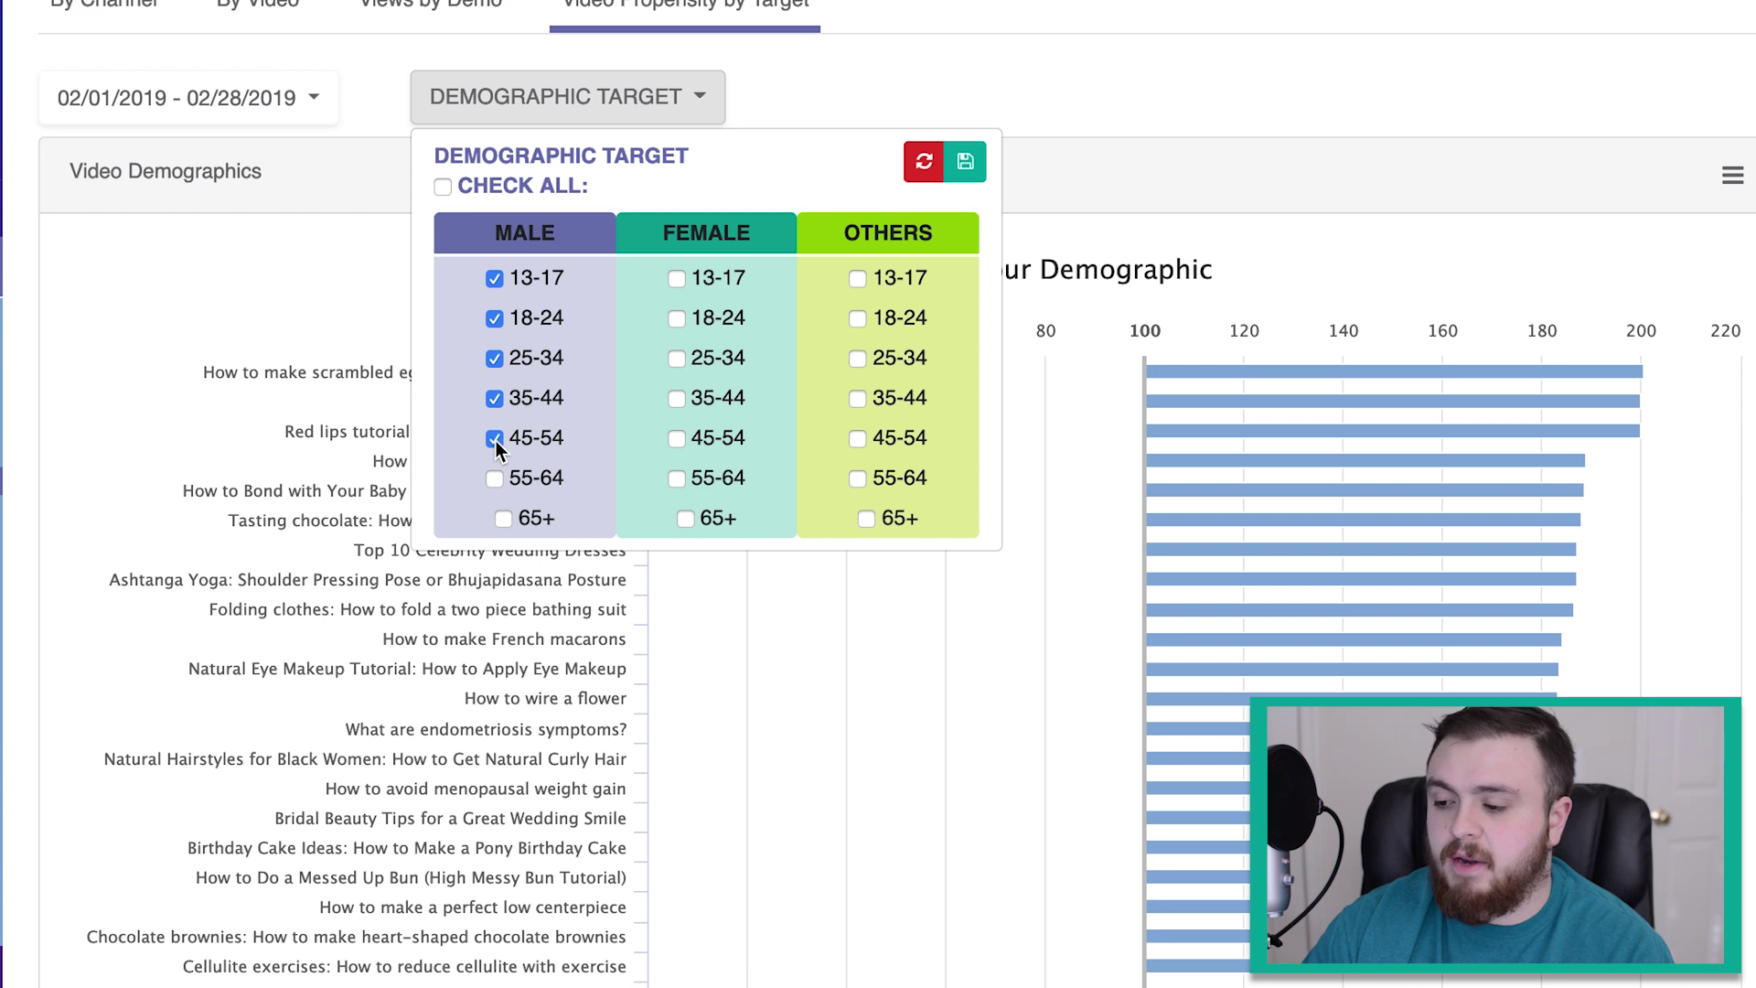
pyautogui.click(503, 518)
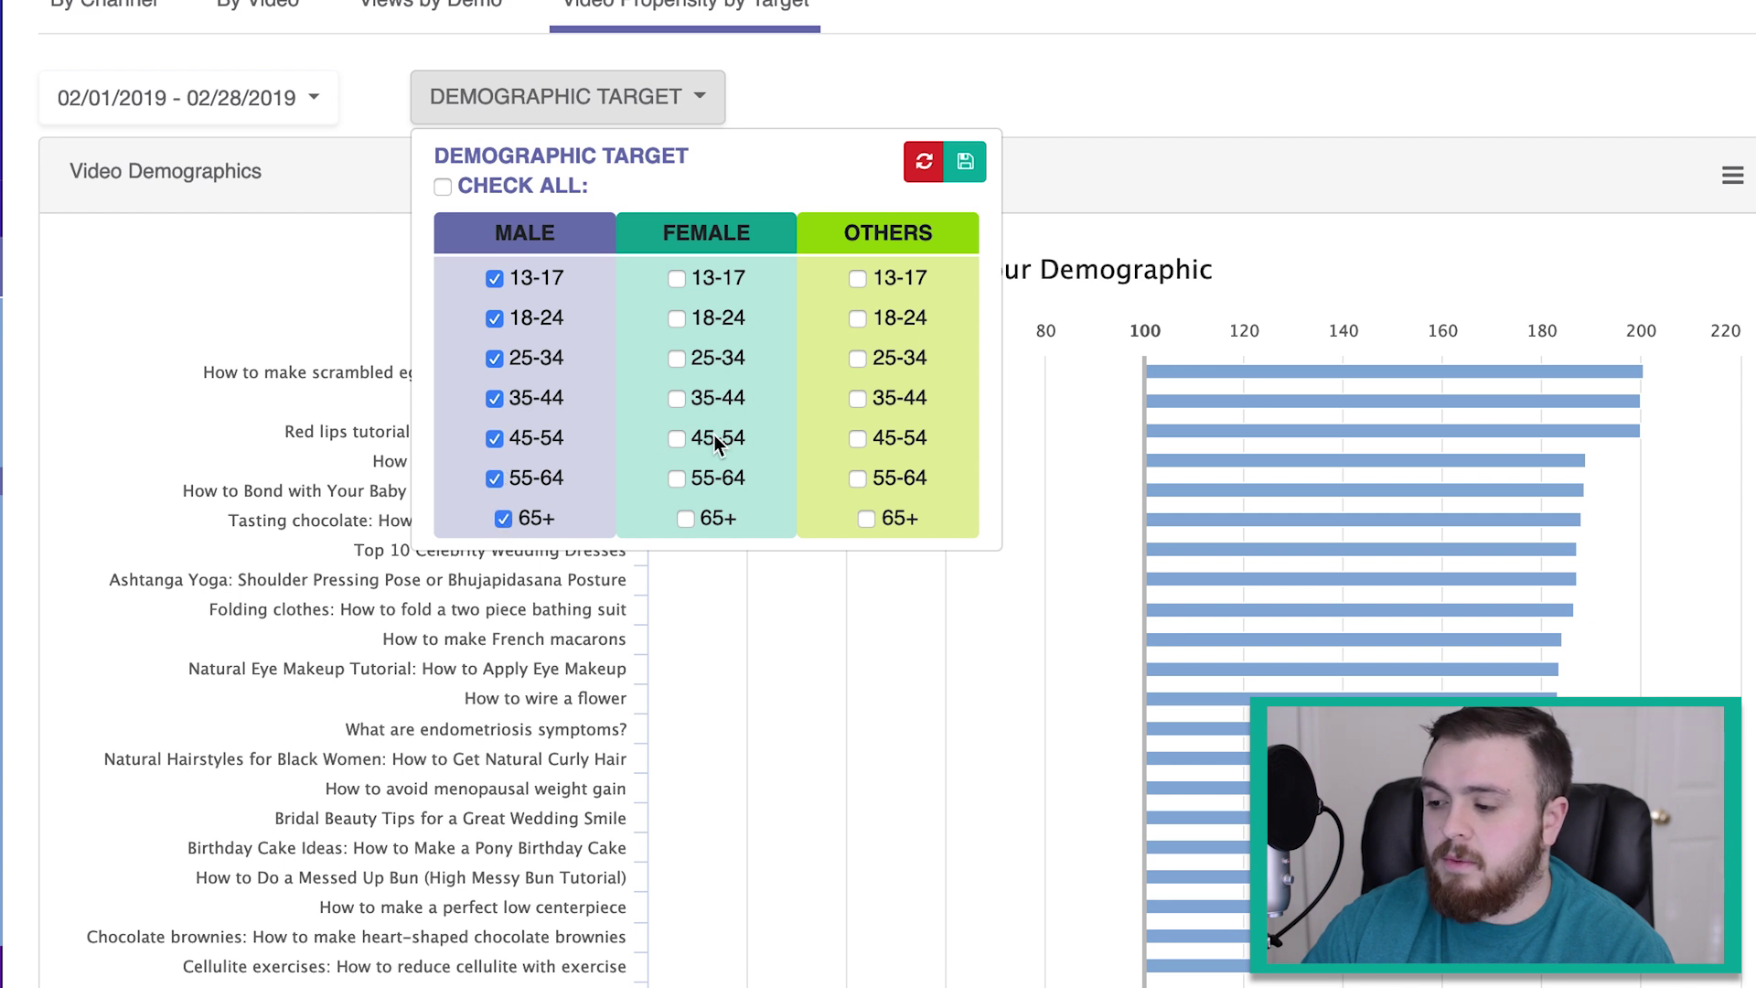
pyautogui.click(975, 170)
# Examine the male-targeted performance chart and check the index of the "How to use Locking Pliers as a Circular Saw Cutting Guide" video
pyautogui.scroll(-3, 1352, 74)
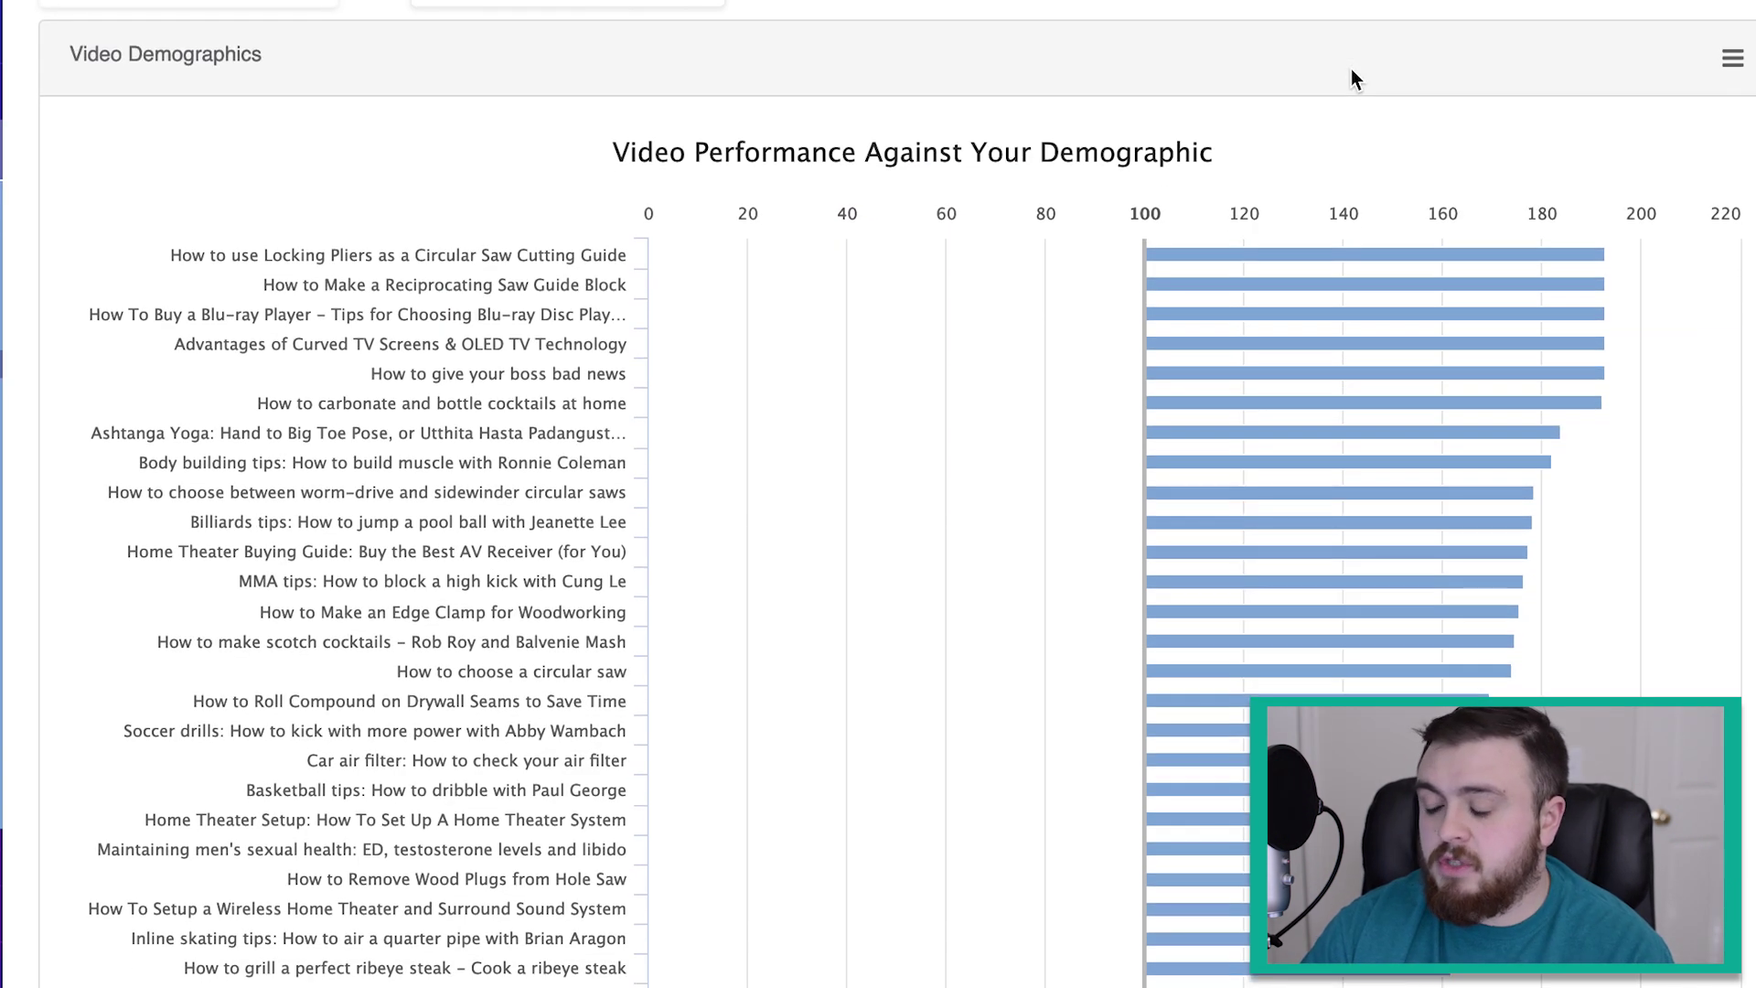
pyautogui.scroll(1, 1352, 69)
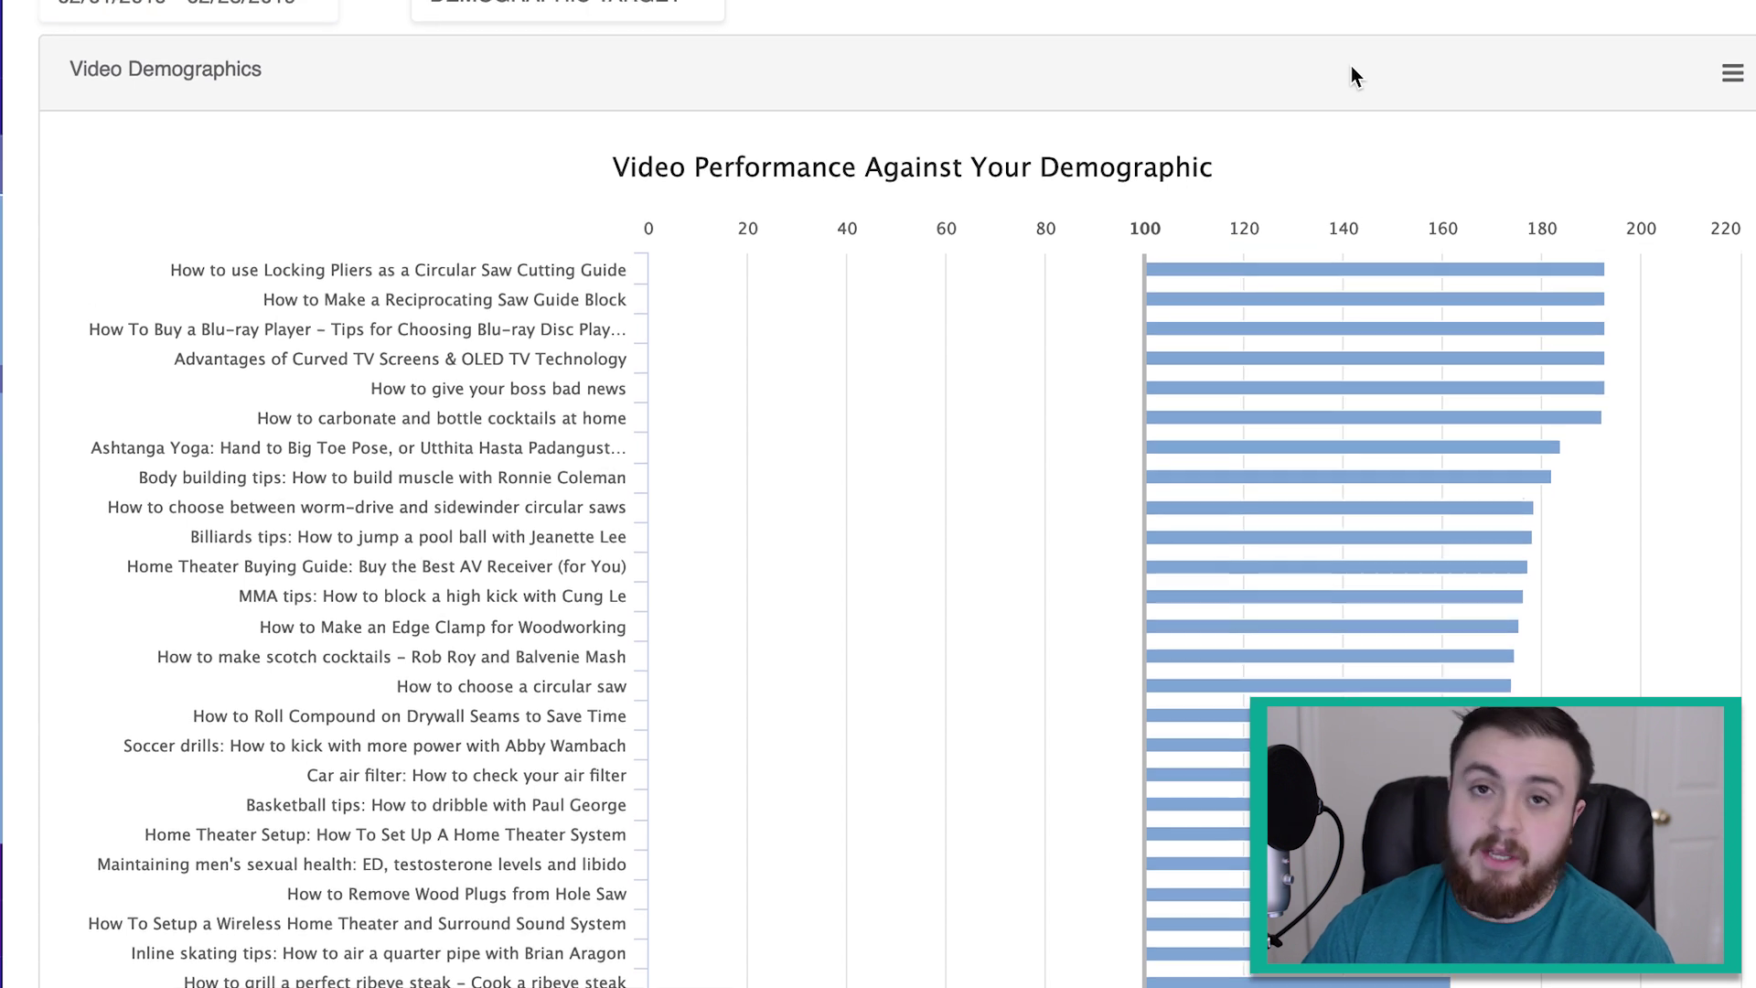
pyautogui.scroll(-2, 979, 199)
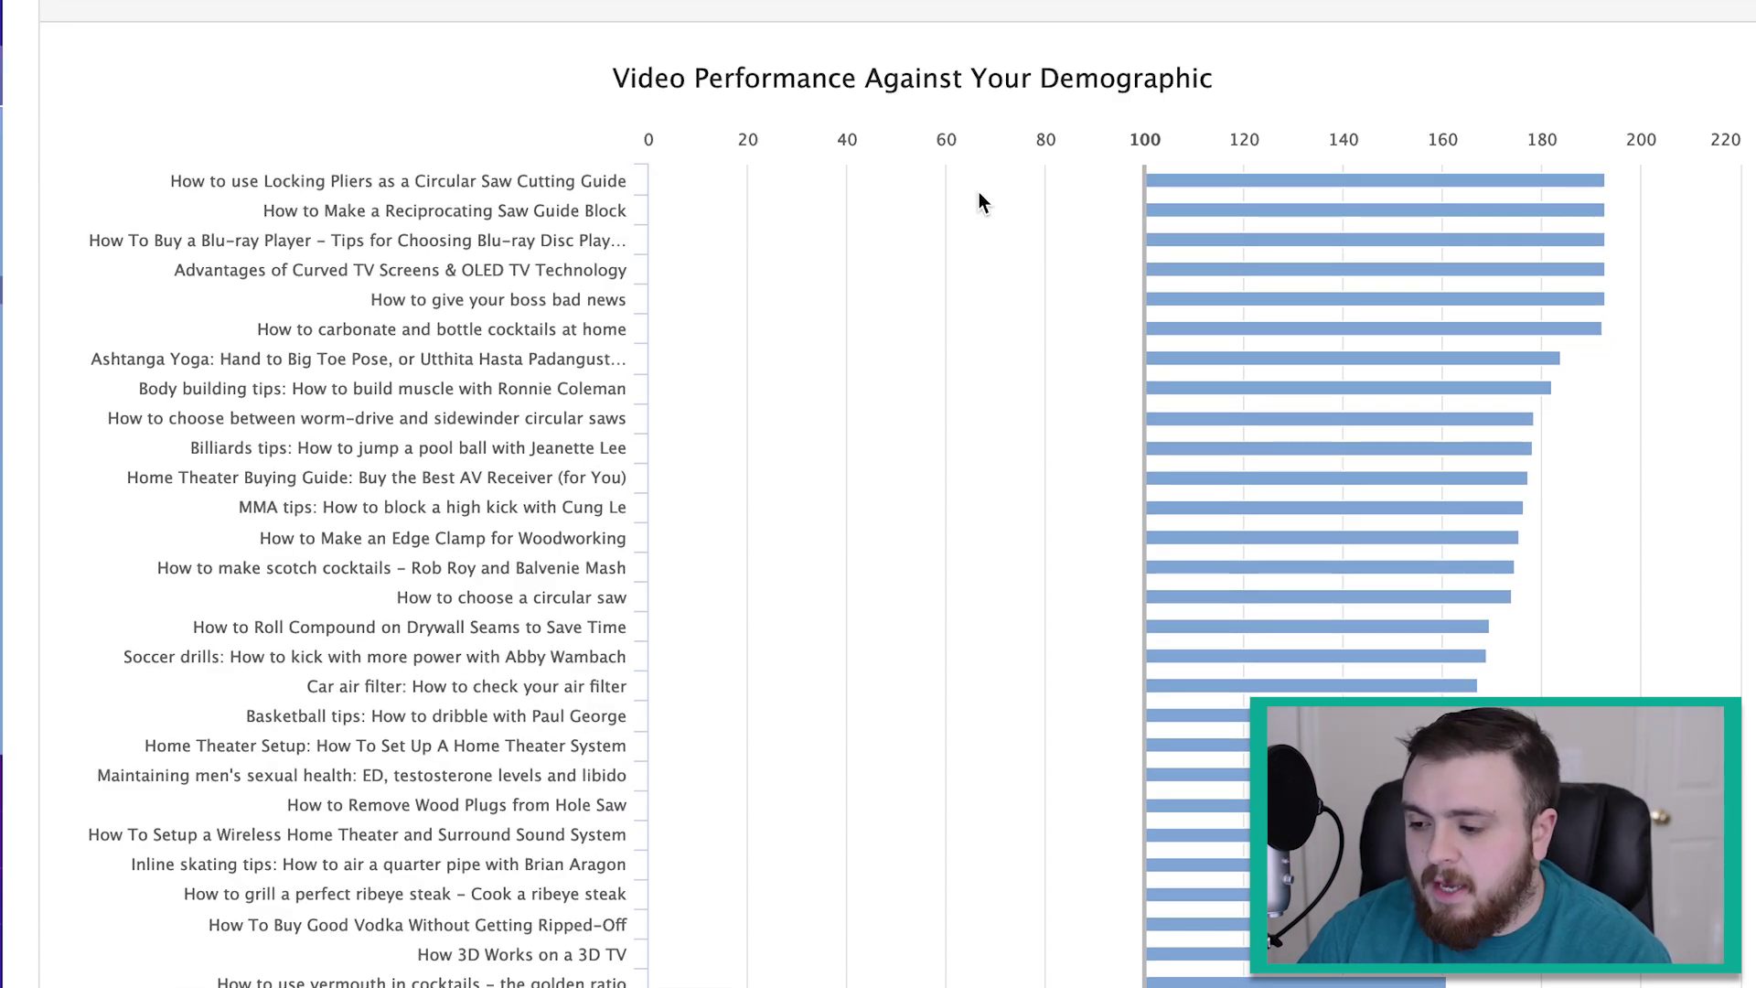
pyautogui.moveTo(1158, 183)
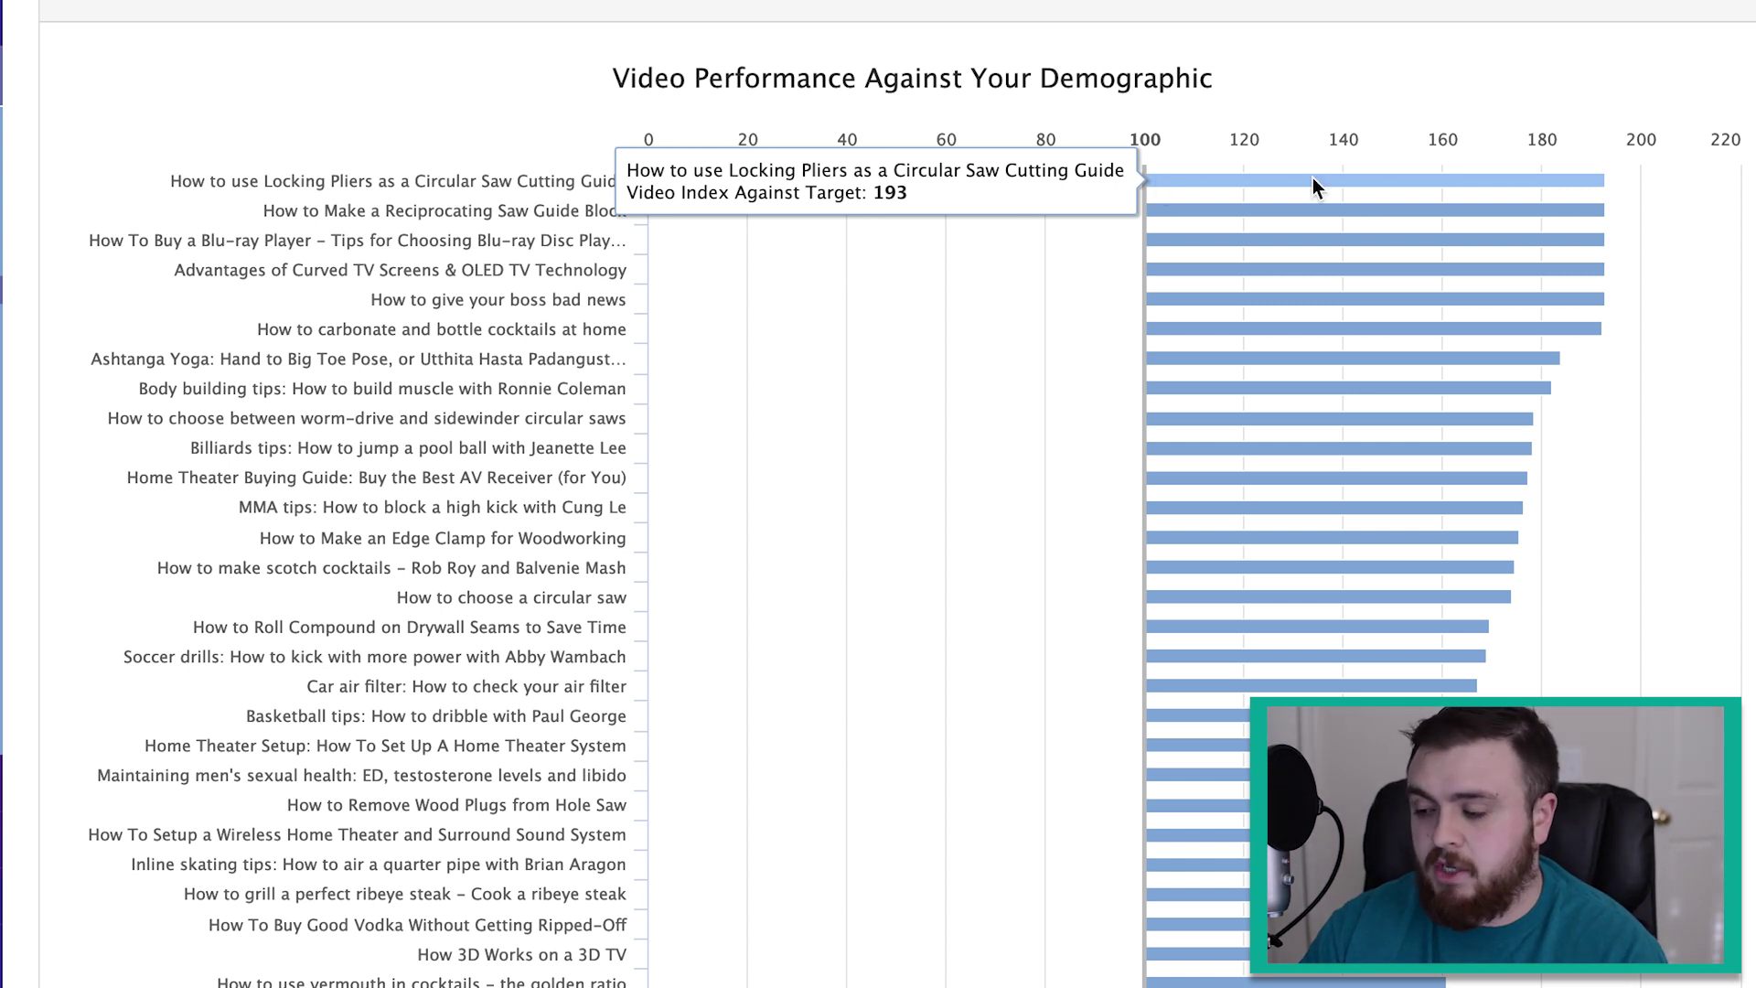
pyautogui.scroll(5, 792, 293)
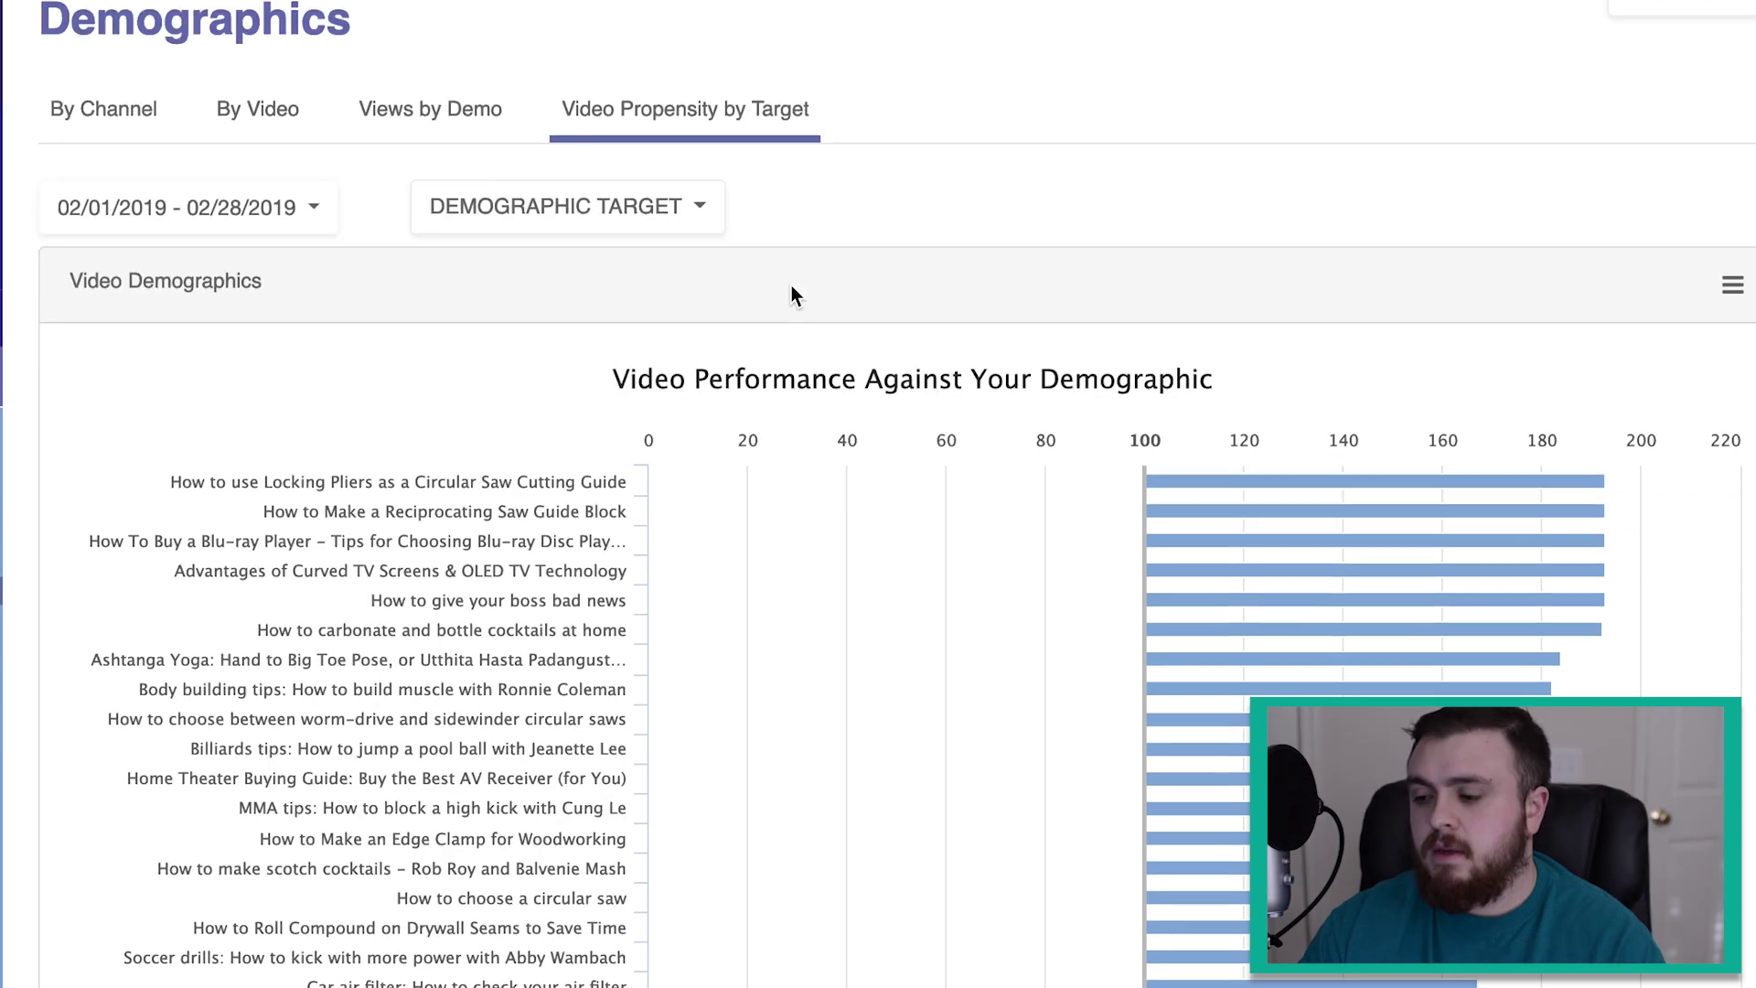
# Switch the demographic target to all female age groups from 13-17 to 65+, and apply the selection
pyautogui.click(702, 203)
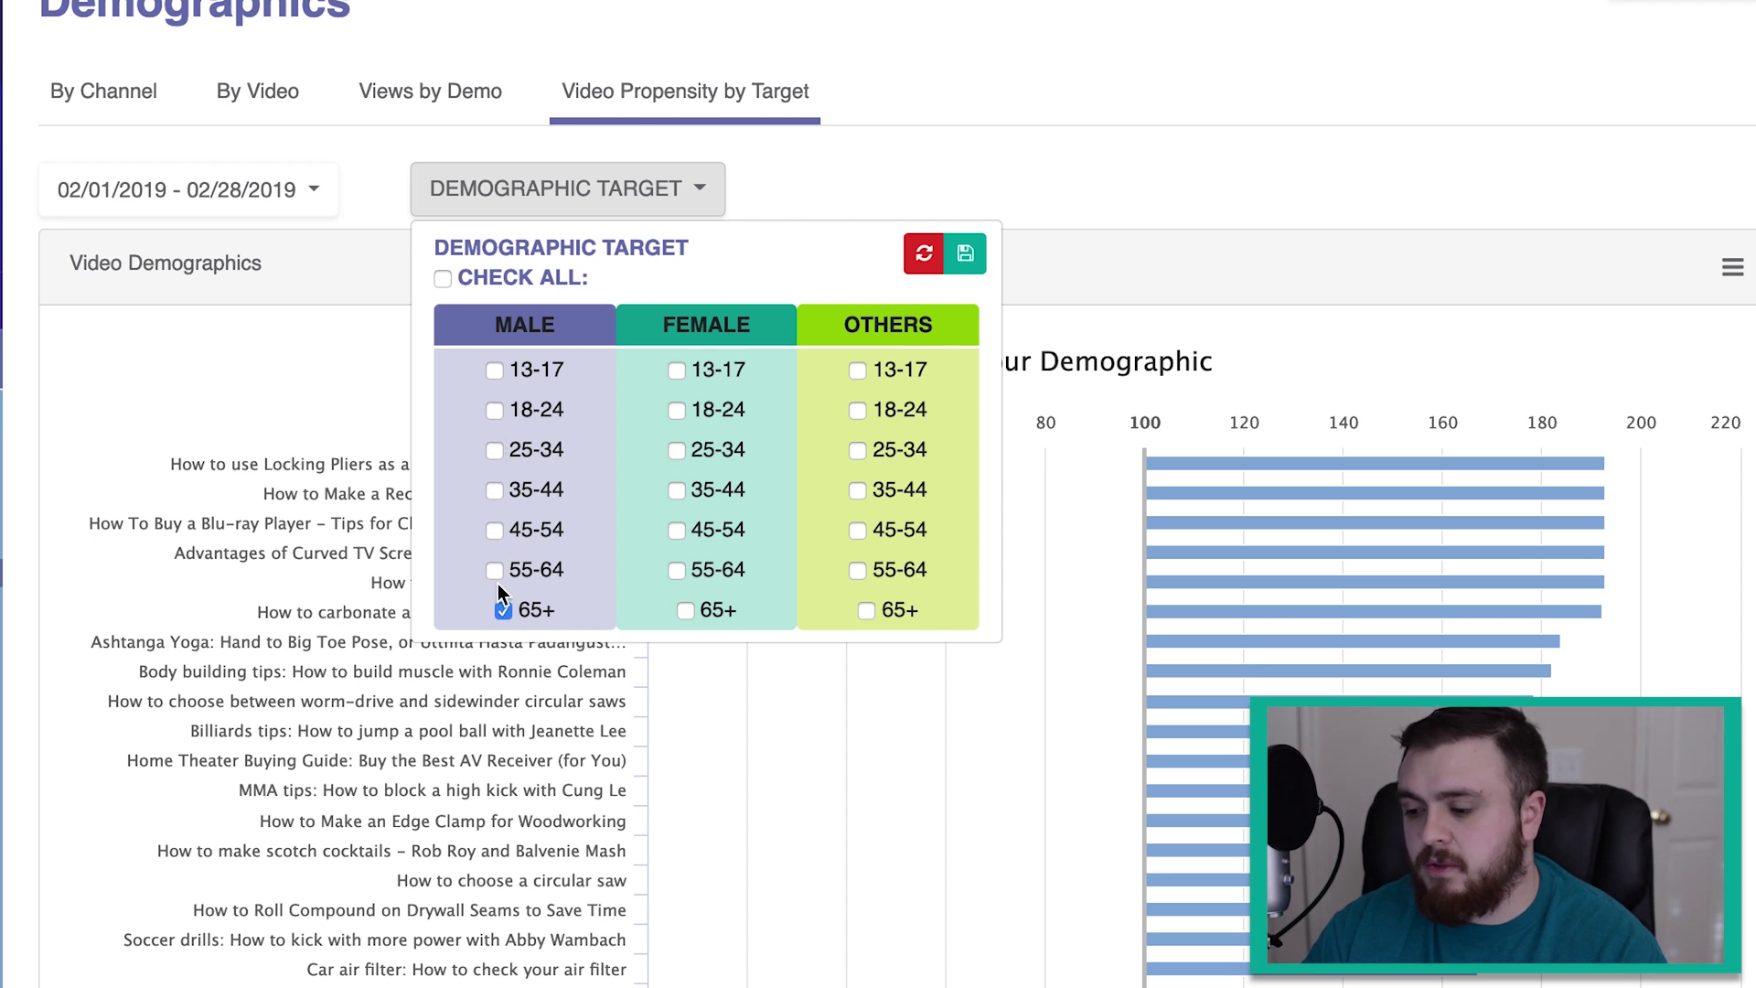
pyautogui.click(1171, 168)
pyautogui.scroll(-2, 1171, 169)
pyautogui.scroll(-1, 1180, 157)
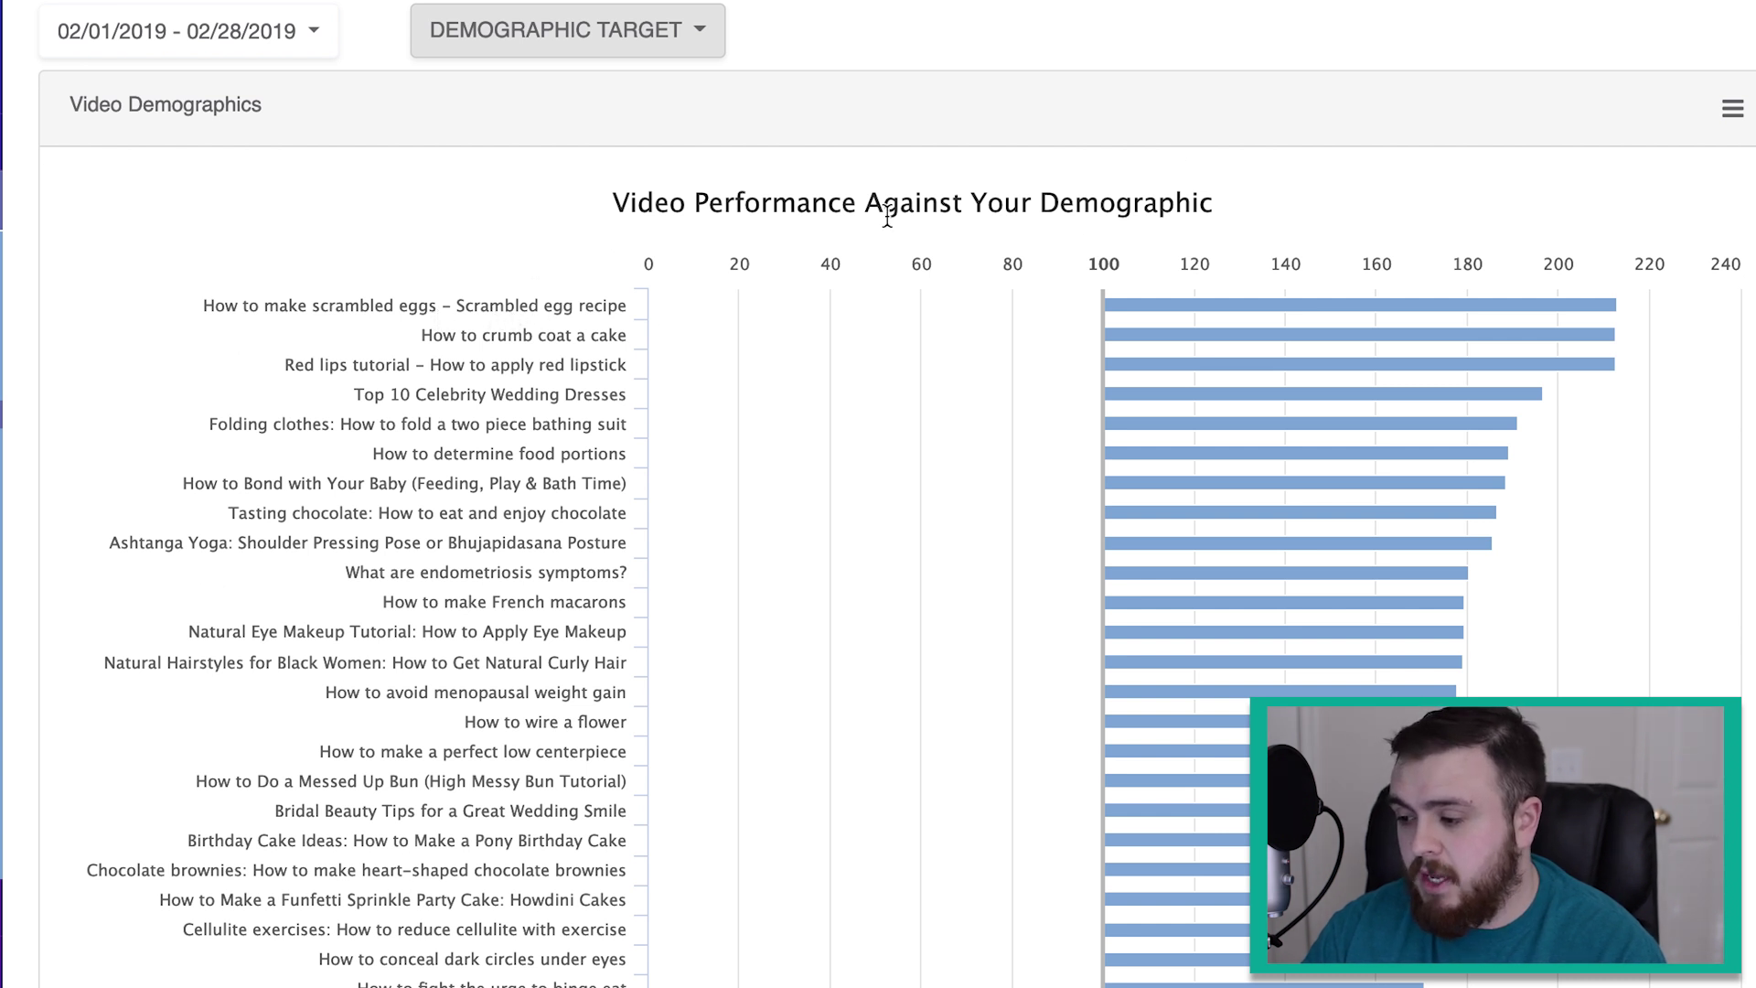
# Check the index of the "How to make scrambled eggs" video in the female-targeted chart and look over the ranking
pyautogui.moveTo(1168, 300)
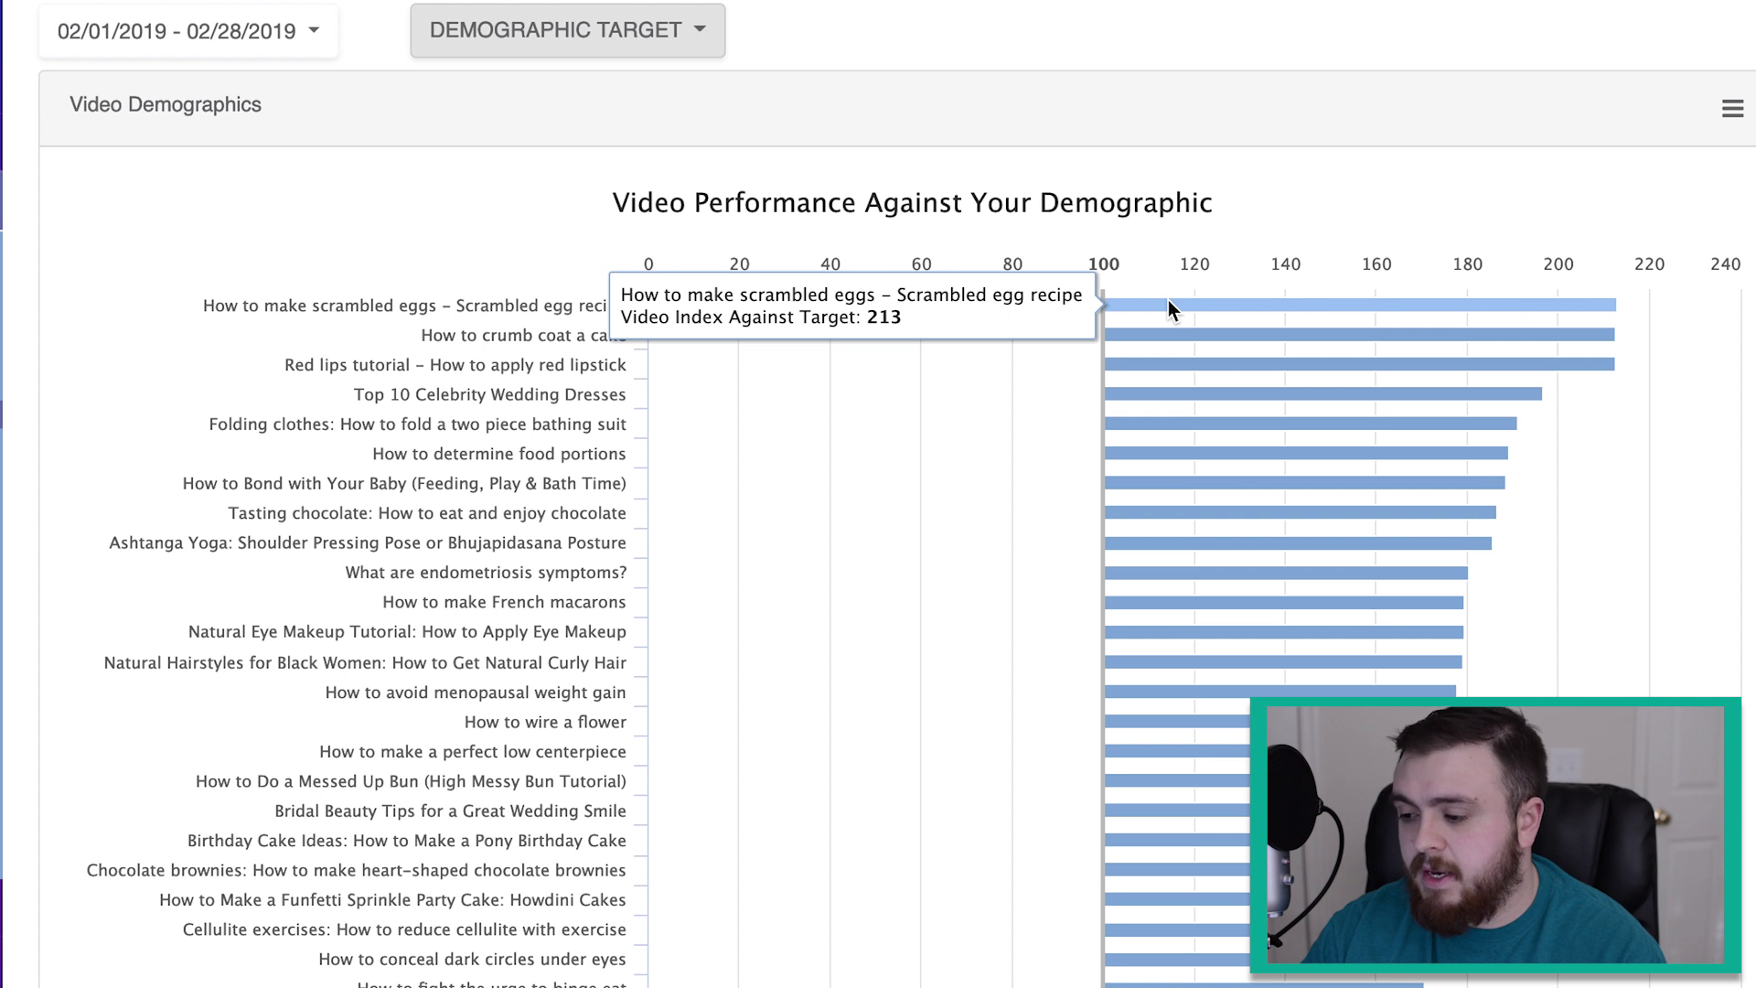
pyautogui.scroll(-1, 1200, 267)
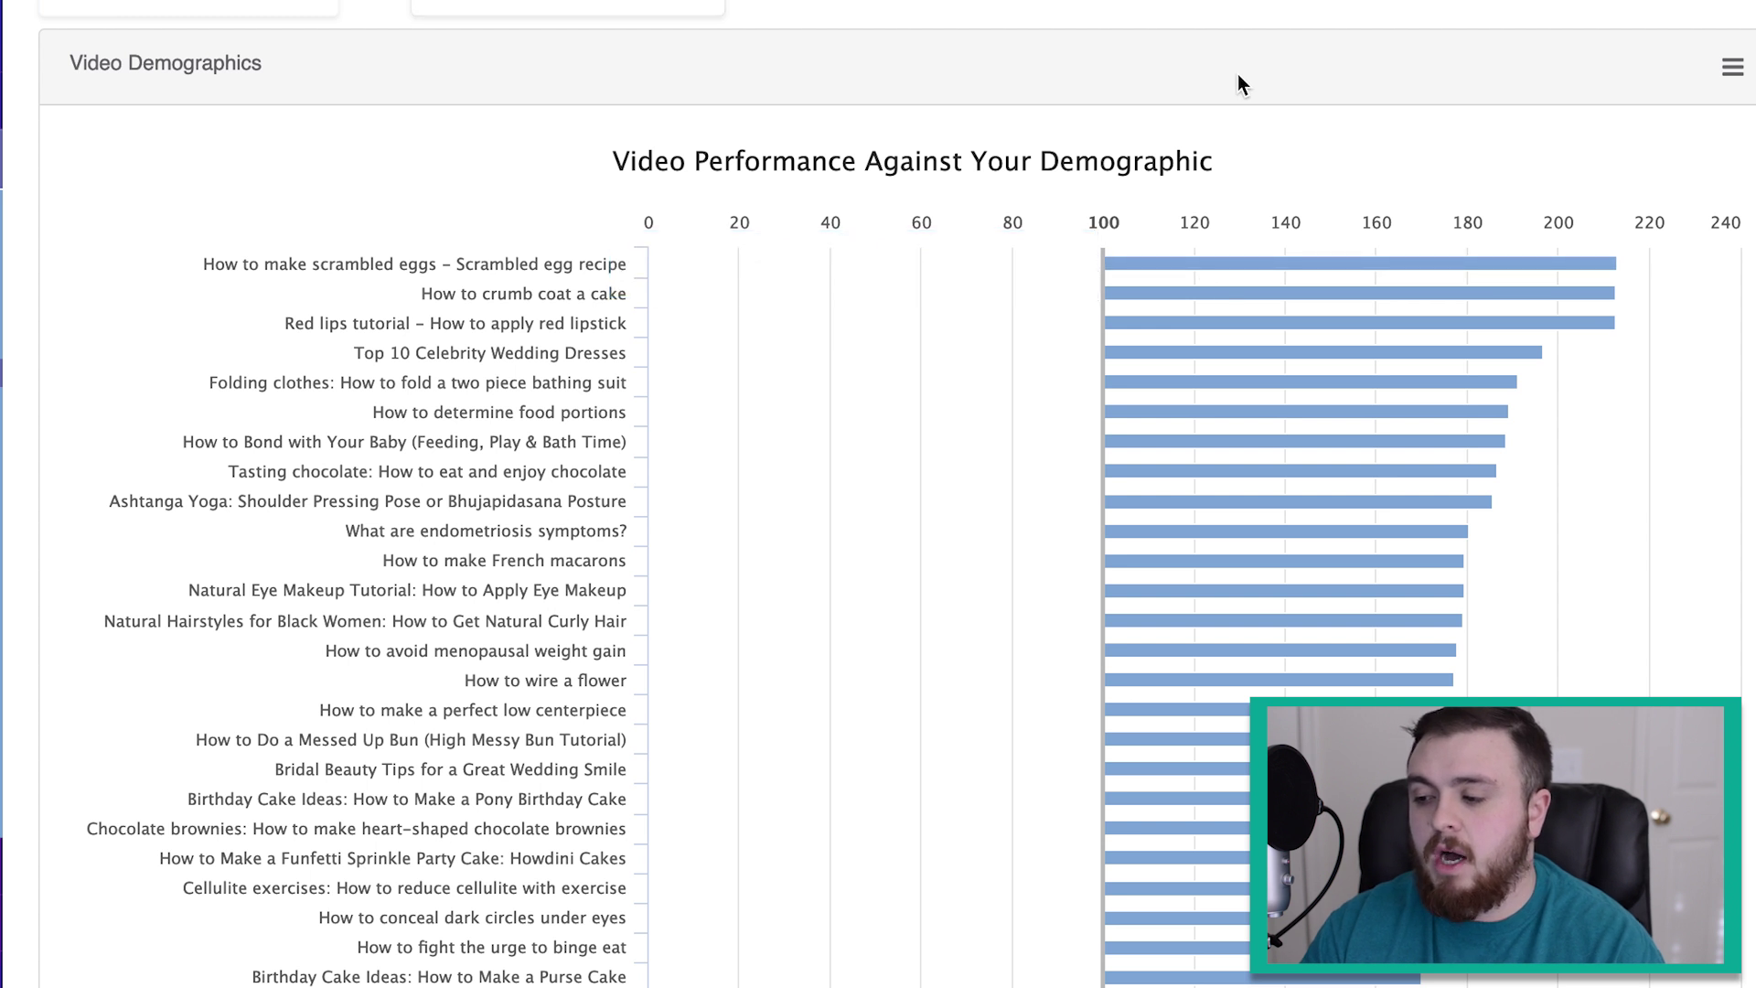
pyautogui.scroll(5, 1237, 74)
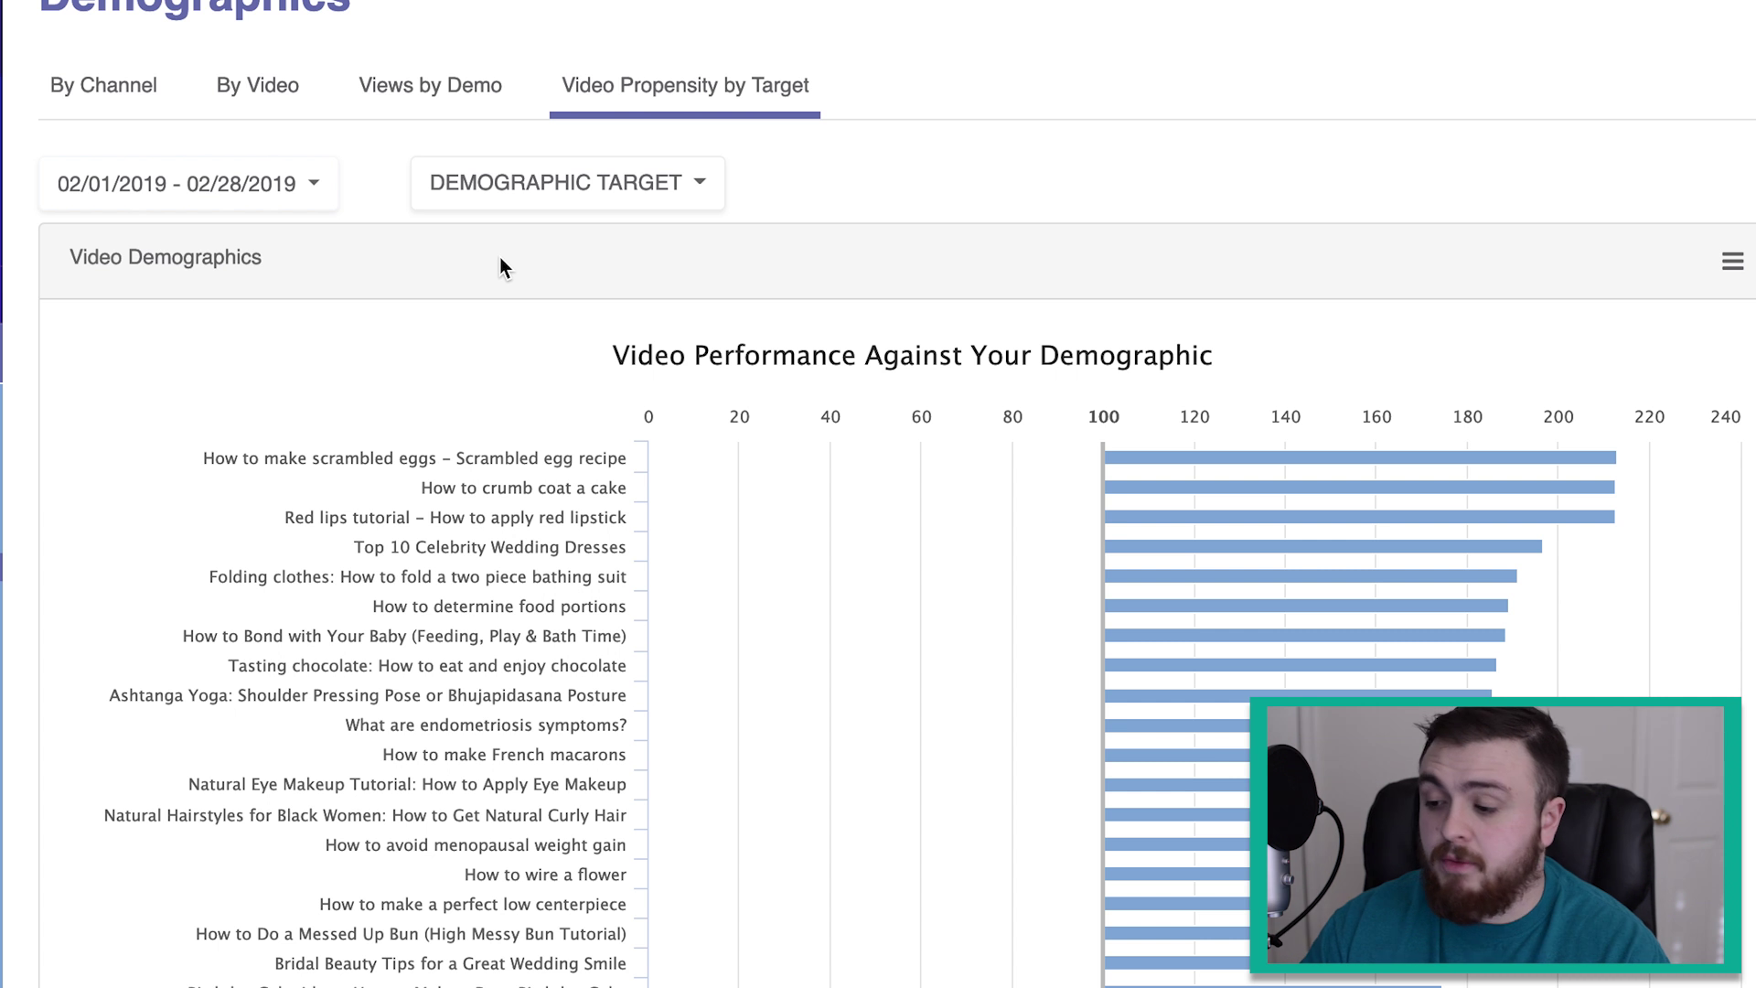
# Review the propensity report's demographic target, date range and chart download options without changing them
pyautogui.click(549, 183)
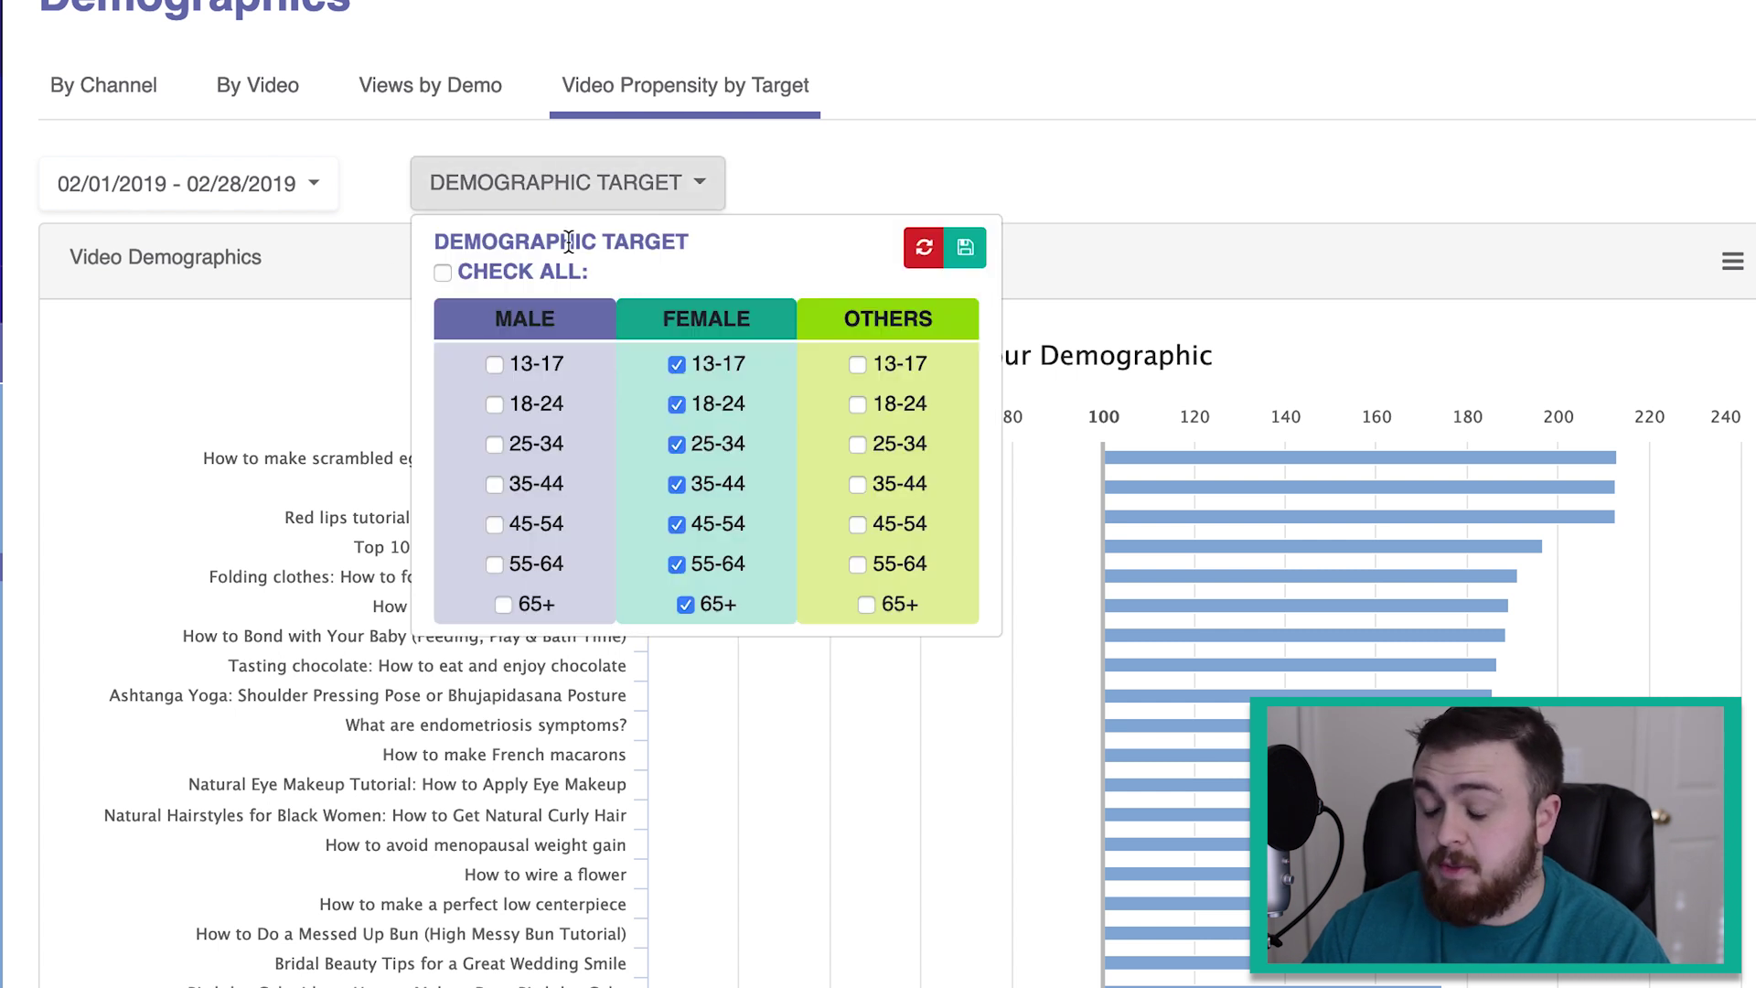
pyautogui.click(698, 189)
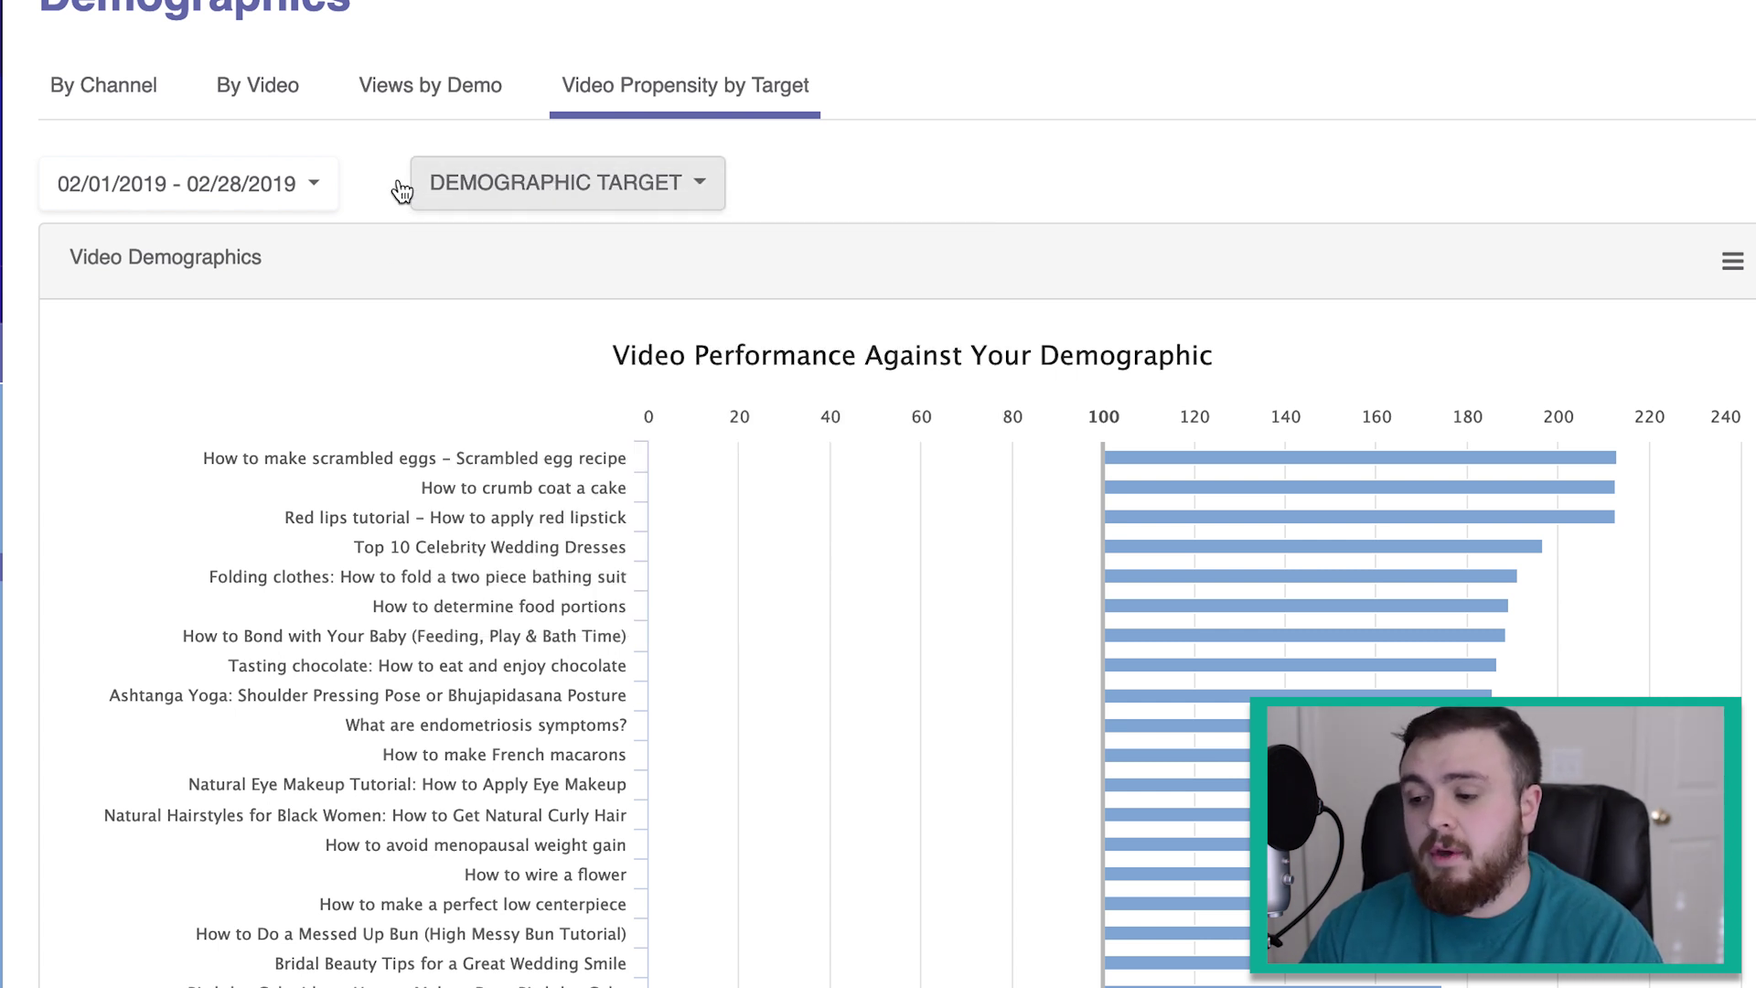
pyautogui.click(298, 187)
pyautogui.click(314, 184)
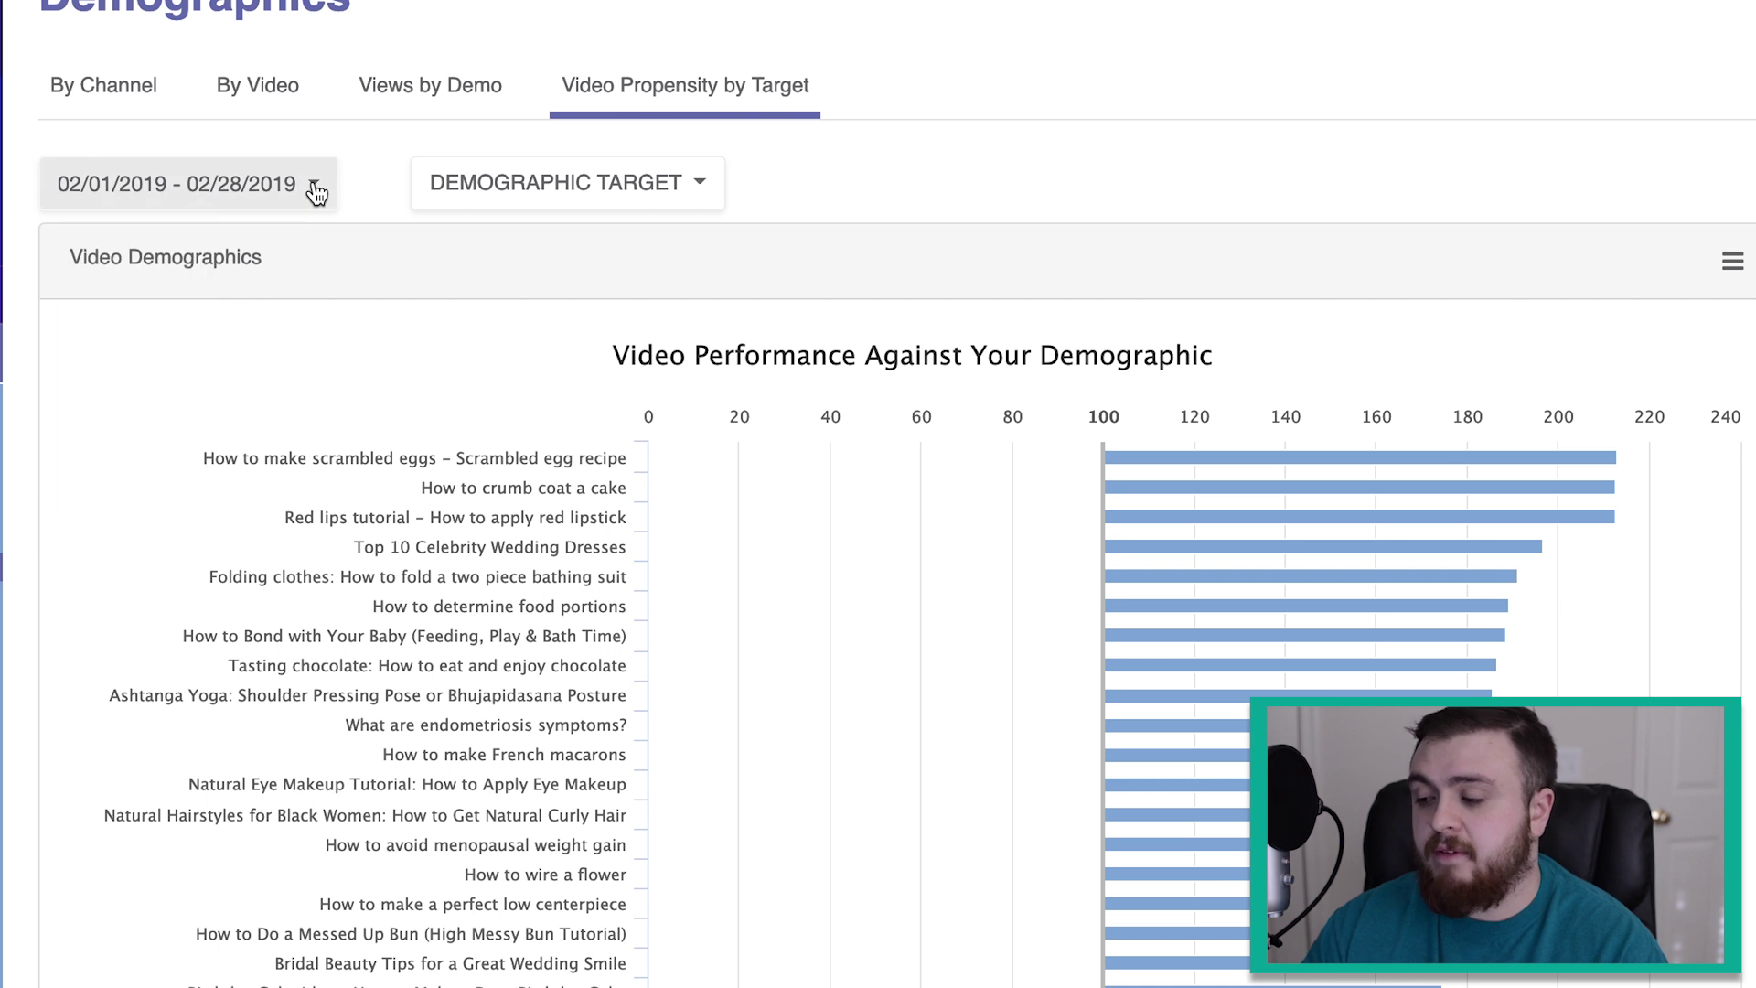
pyautogui.click(1732, 260)
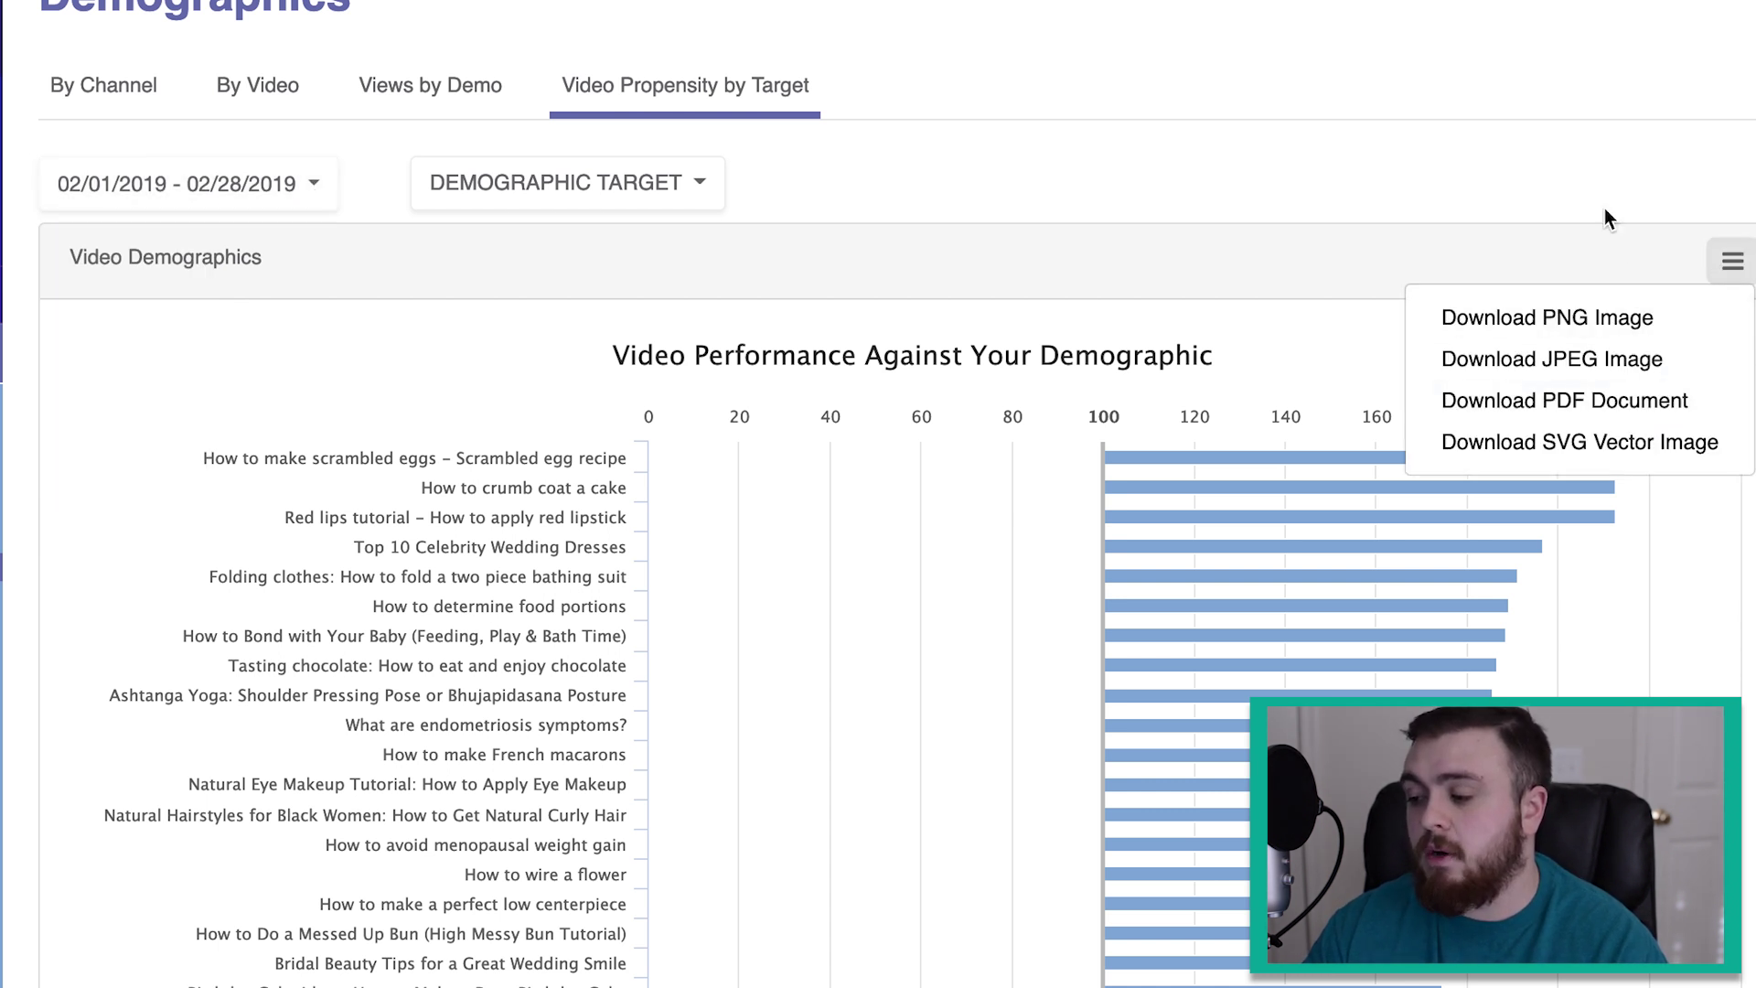
pyautogui.scroll(1, 1026, 273)
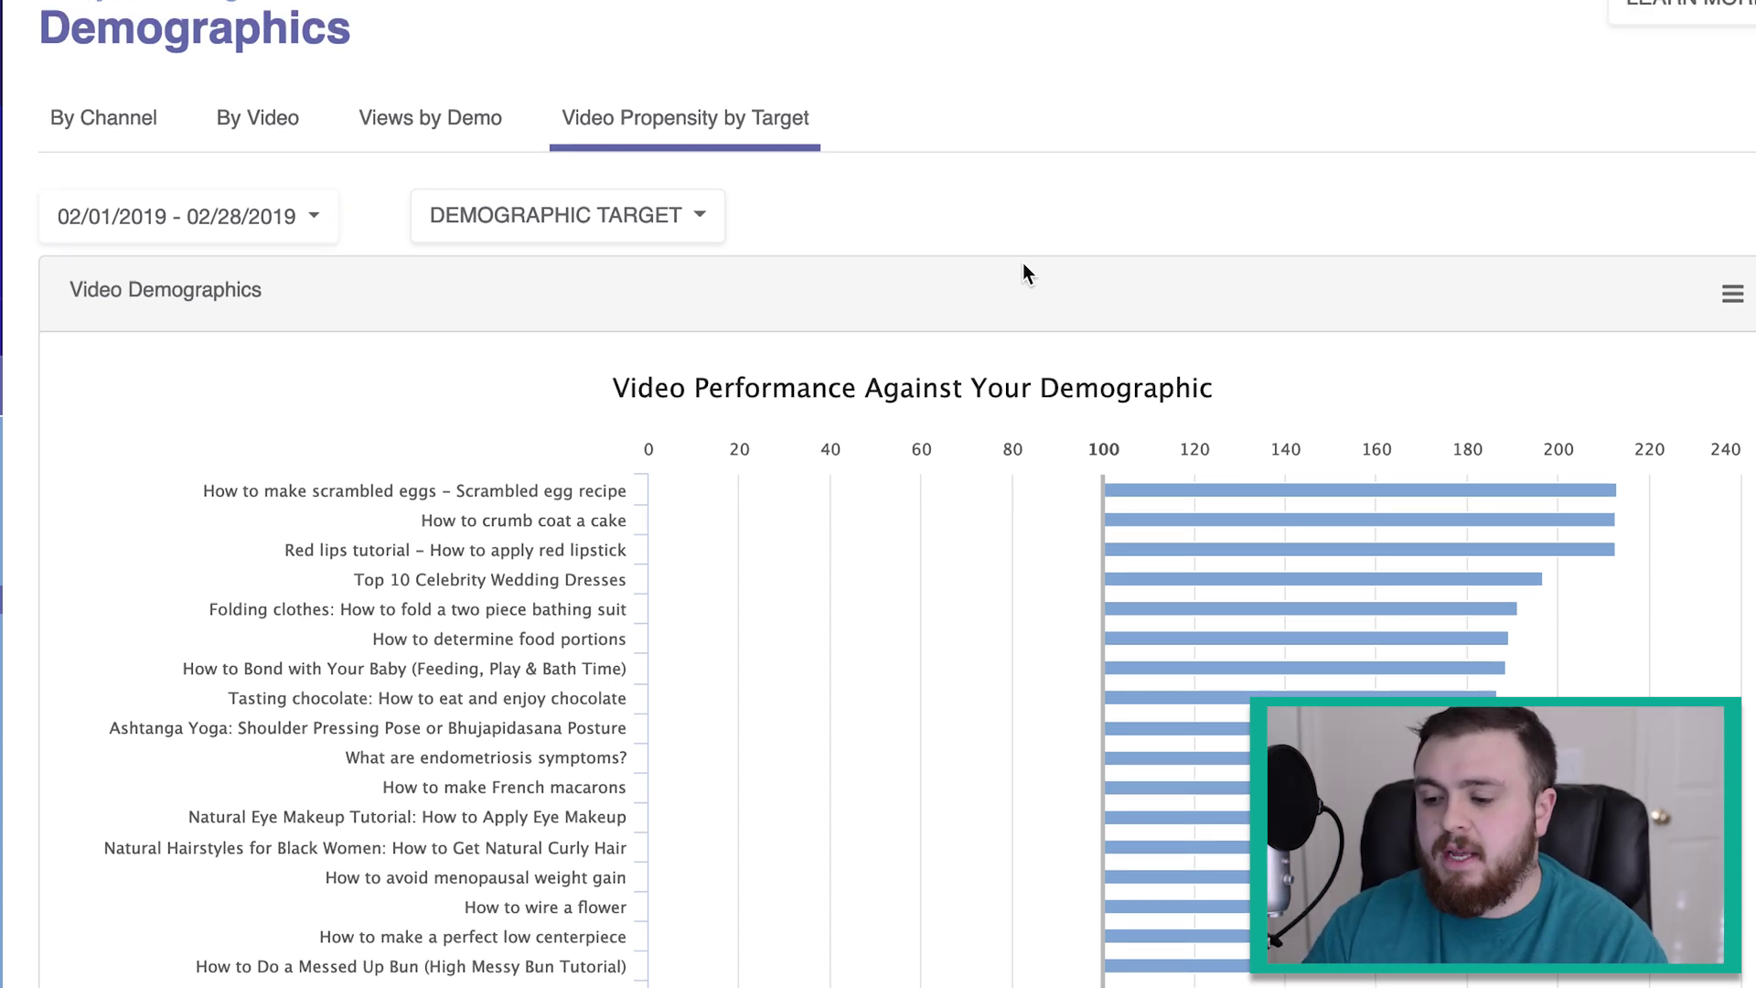
pyautogui.scroll(-1, 1025, 267)
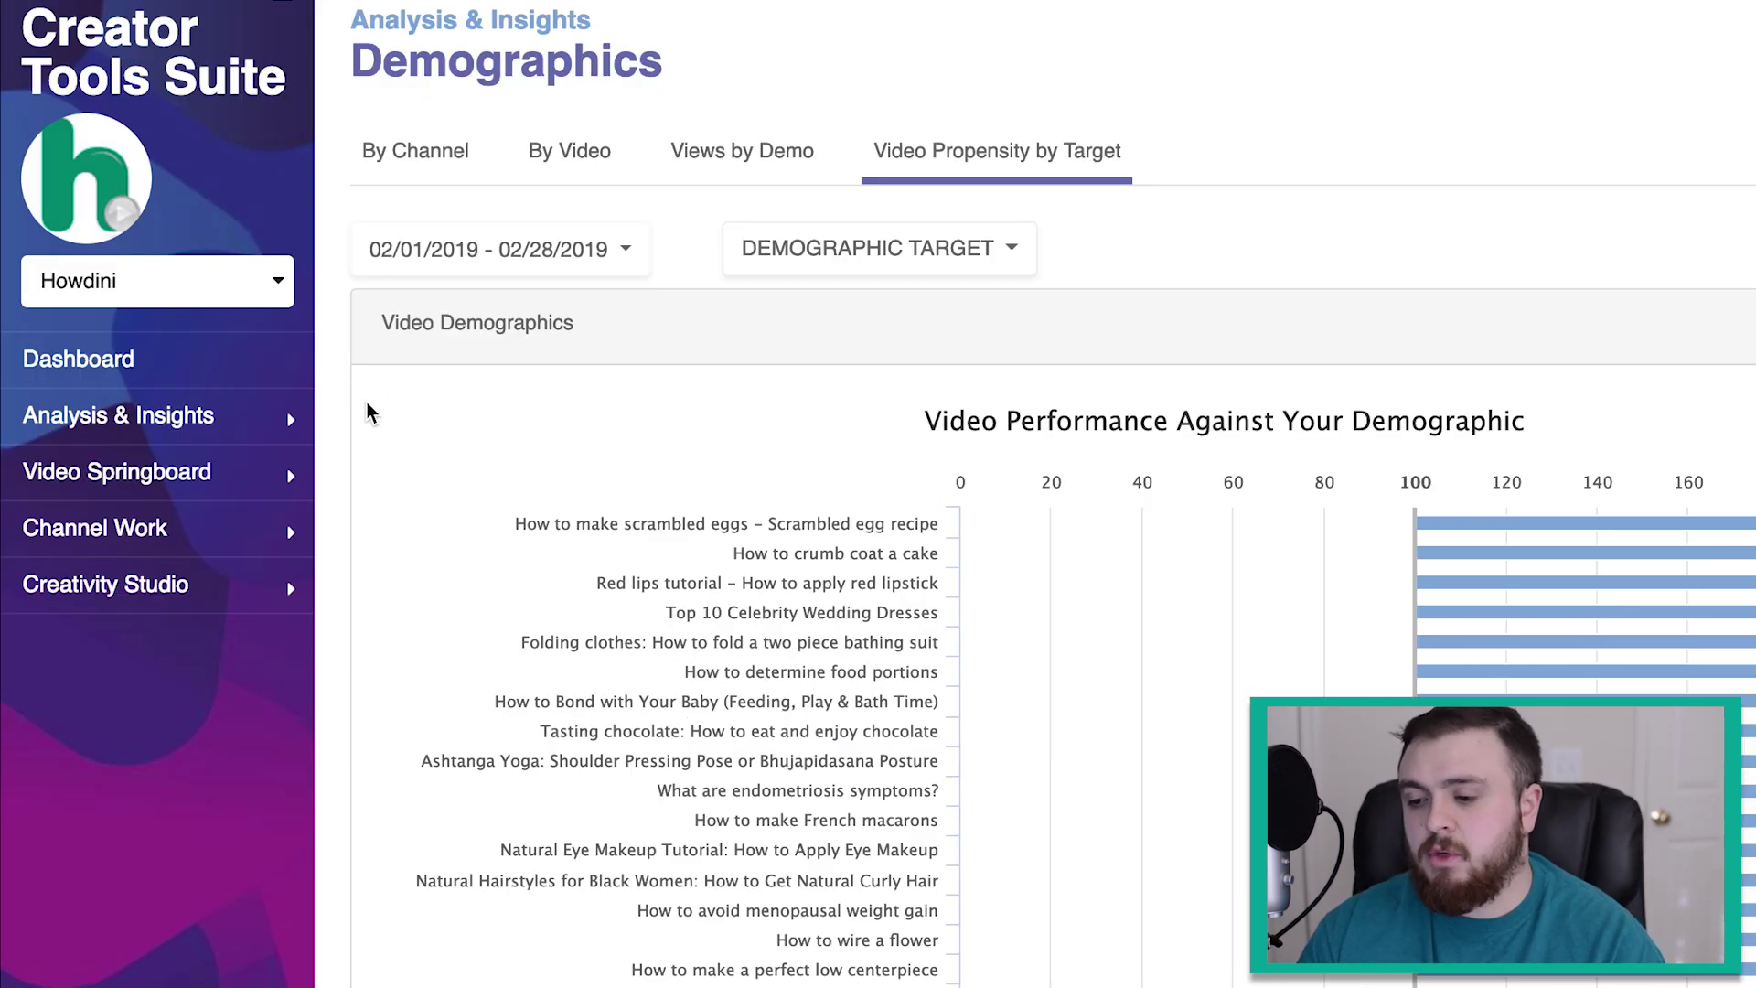
# Open the Geographics report under Analysis & Insights and review its top 20 countries table and views map
pyautogui.click(242, 435)
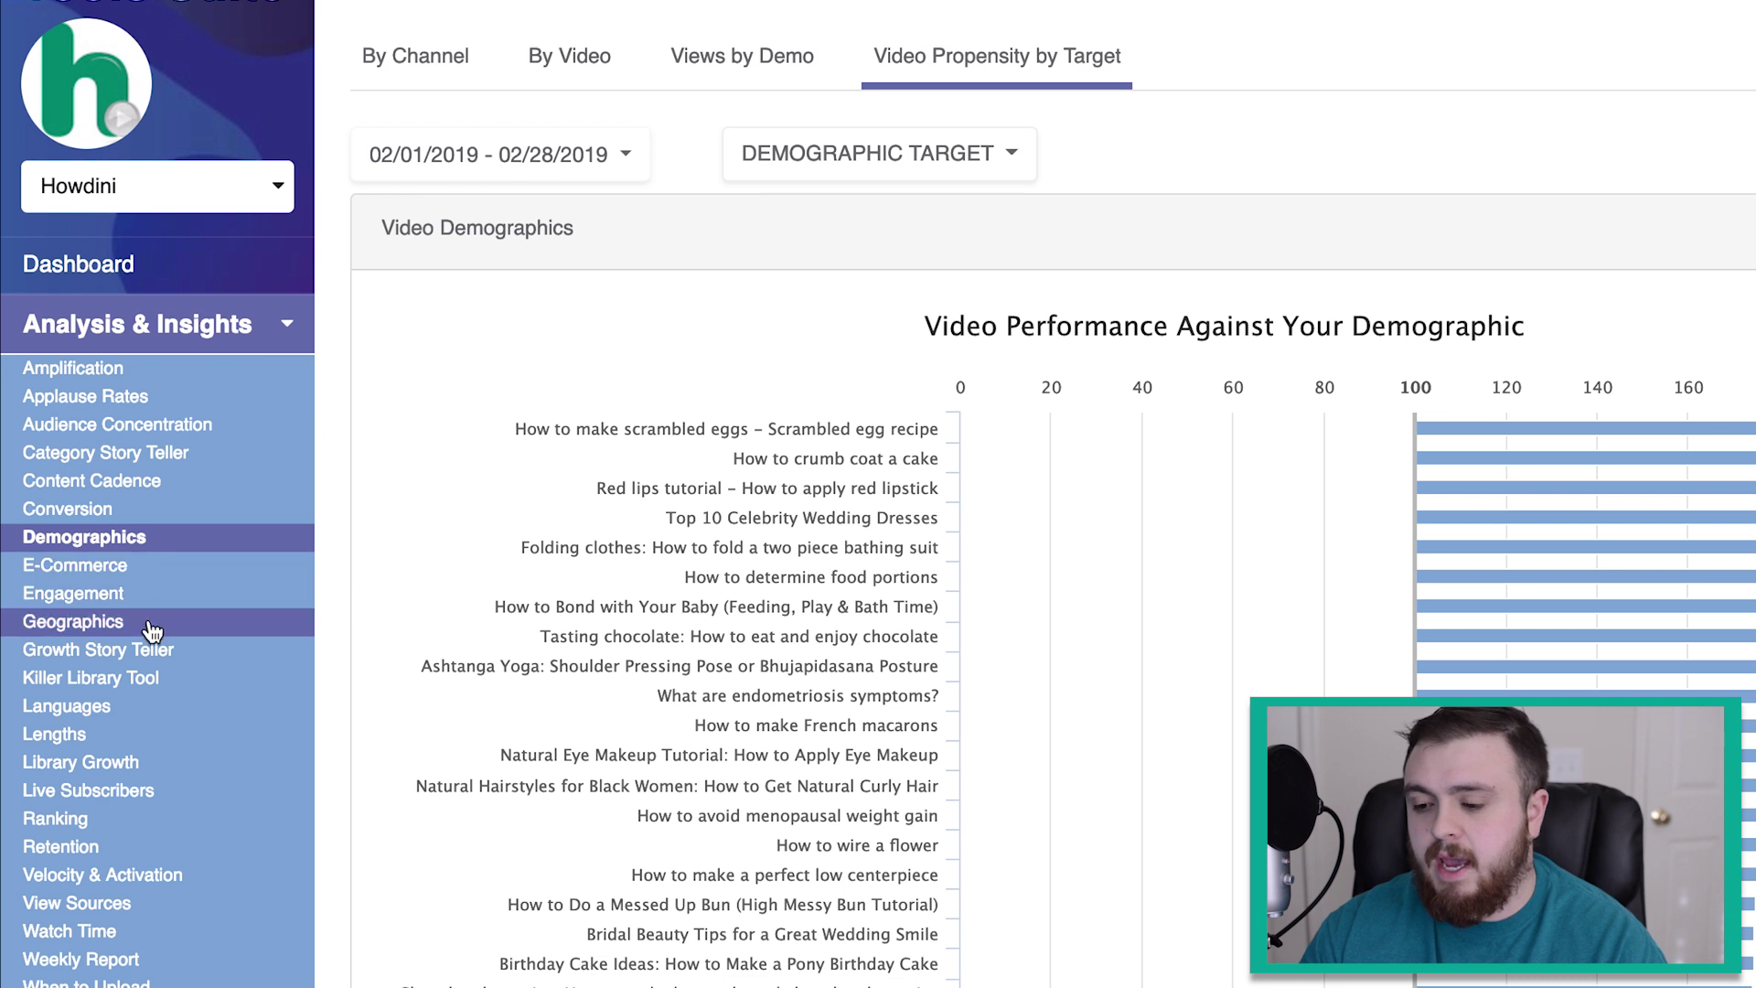
pyautogui.click(151, 631)
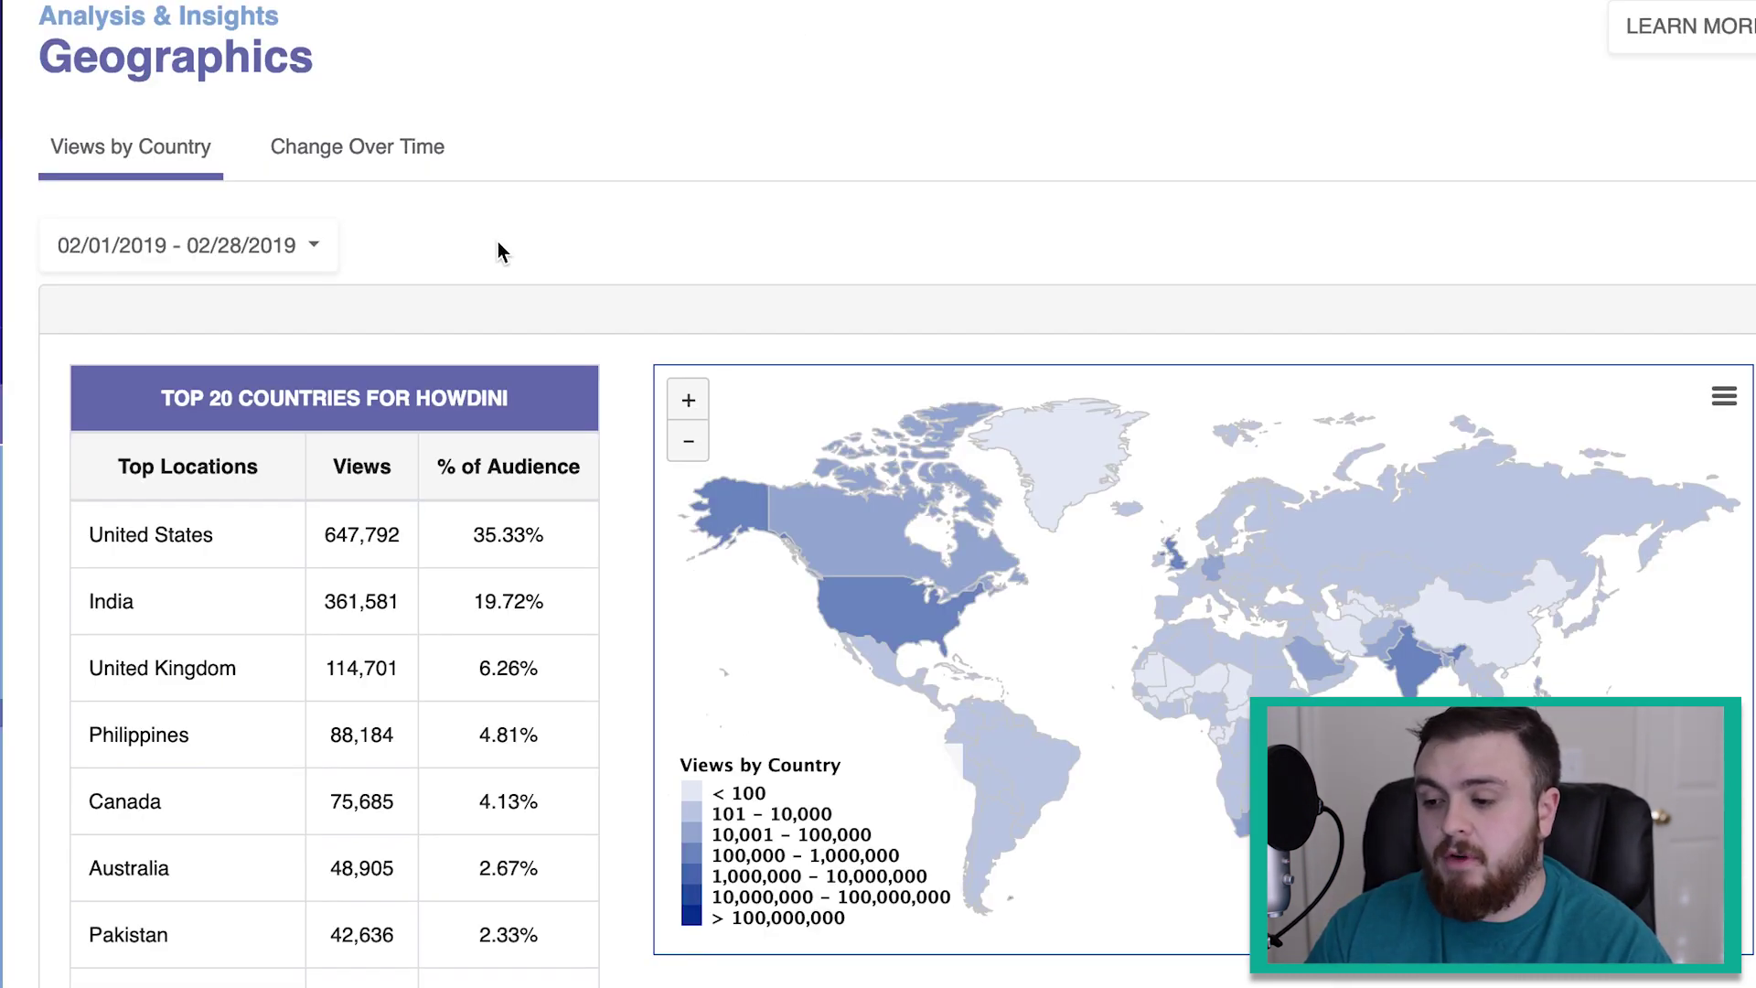
pyautogui.scroll(-3, 89, 222)
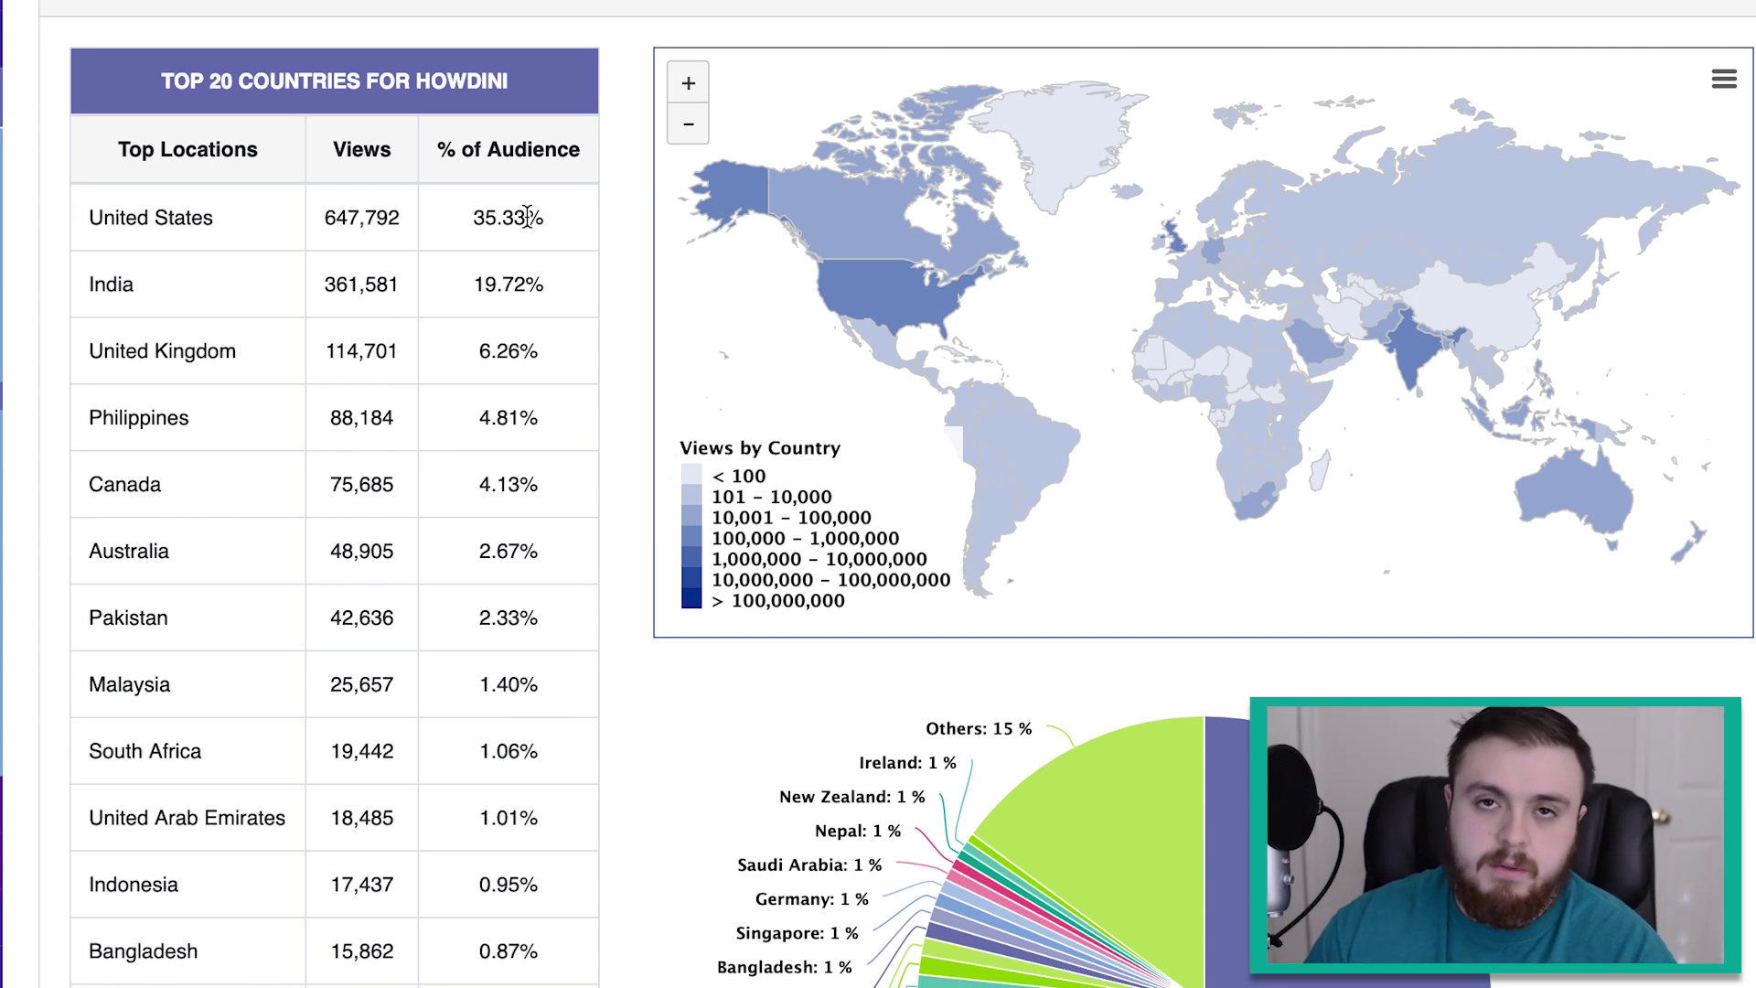
# Set the Views by Country date range to Past Year and view the updated country table and map
pyautogui.scroll(3, 573, 208)
pyautogui.click(267, 190)
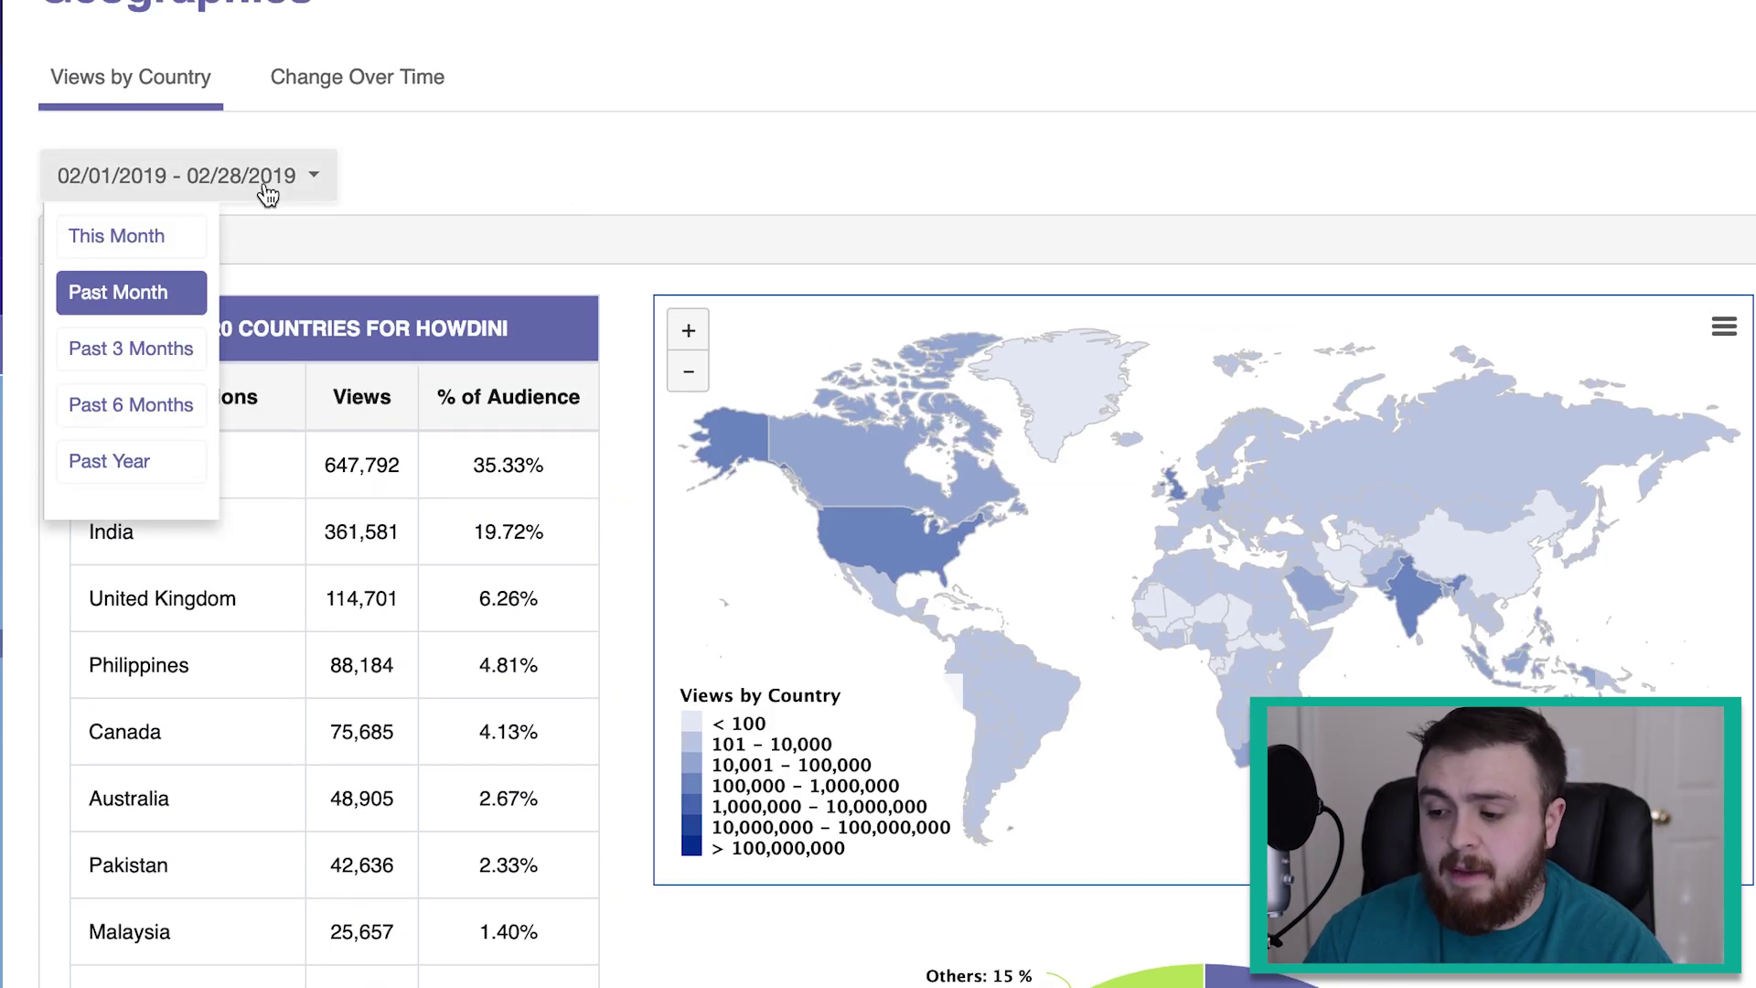
pyautogui.click(161, 462)
pyautogui.scroll(-2, 556, 162)
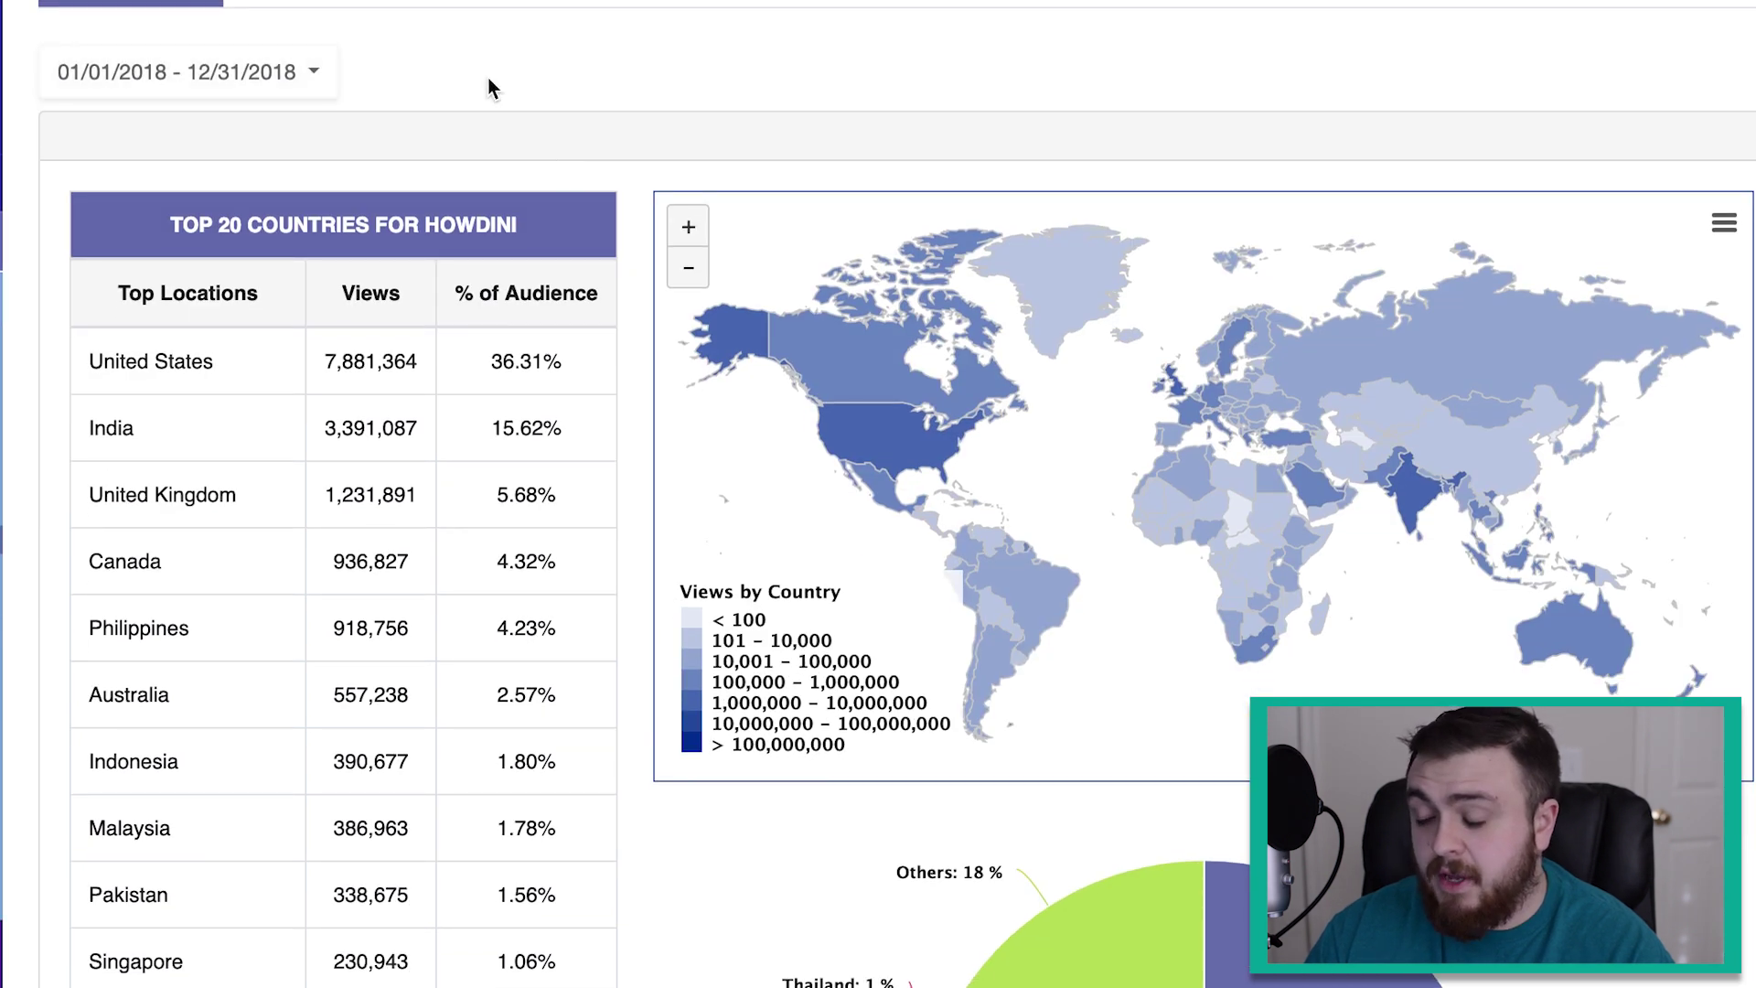
# Examine North America and the United States on the Views by Country map, and review the country share pie chart below it
pyautogui.scroll(-1, 489, 180)
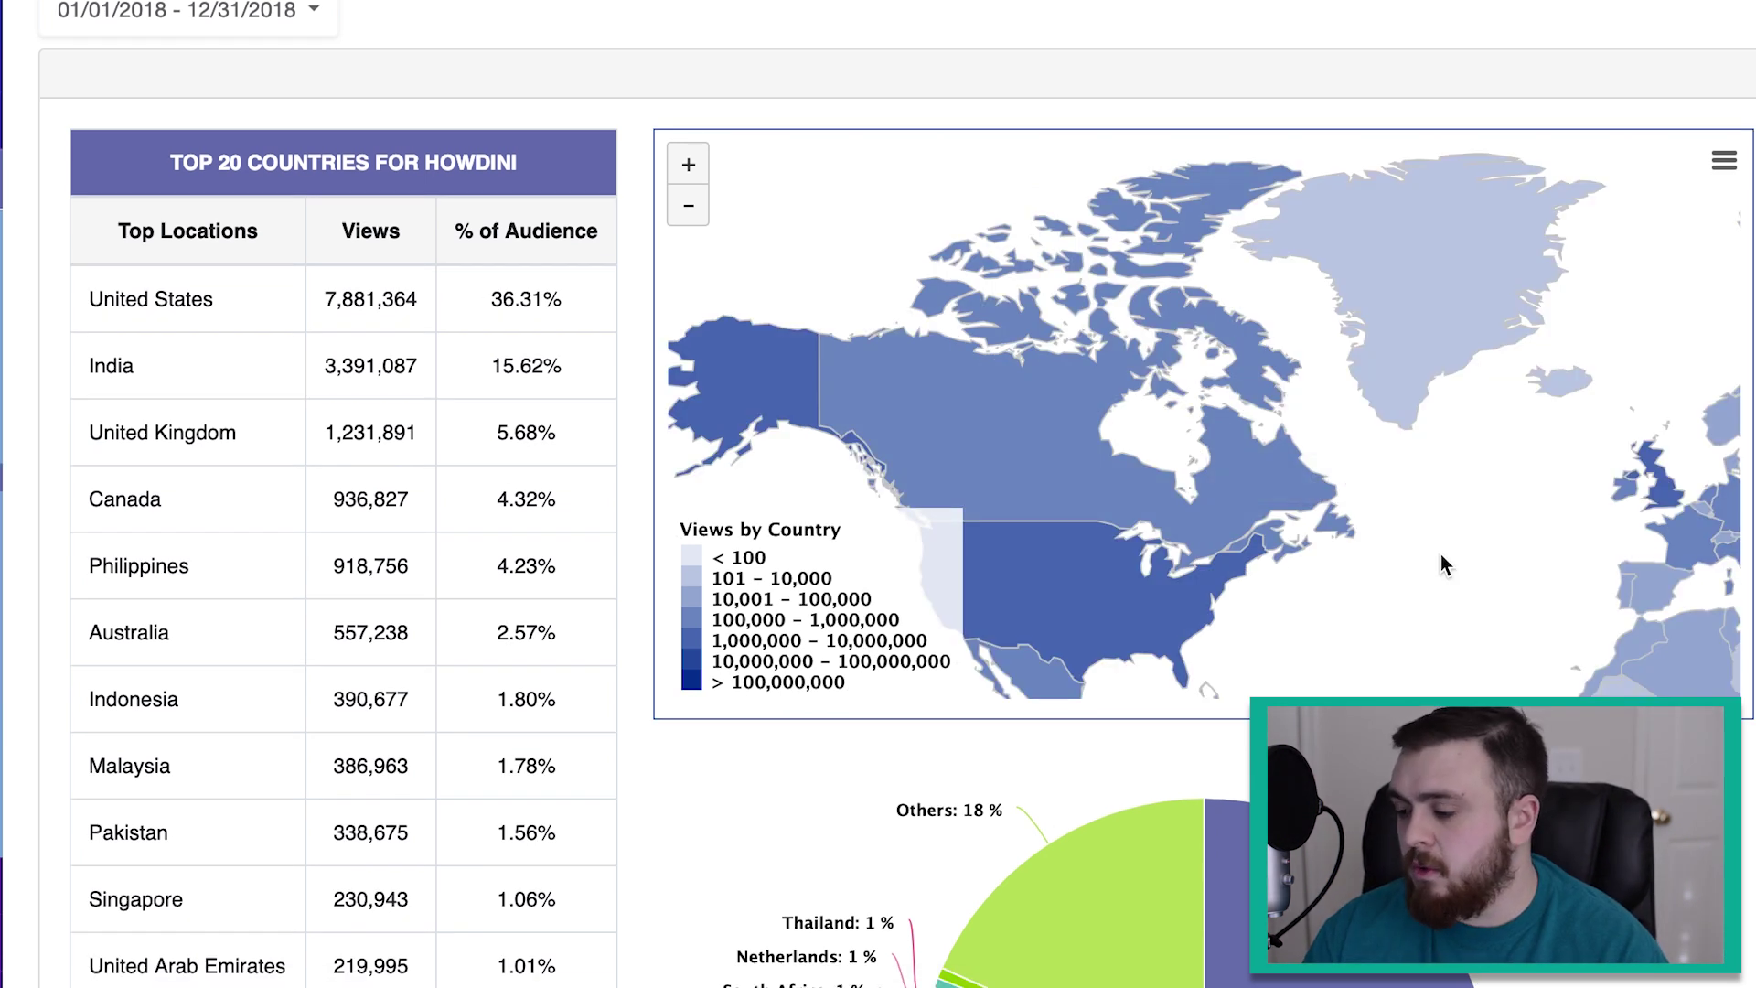
pyautogui.moveTo(1441, 553); pyautogui.dragTo(1488, 430)
pyautogui.moveTo(1199, 464)
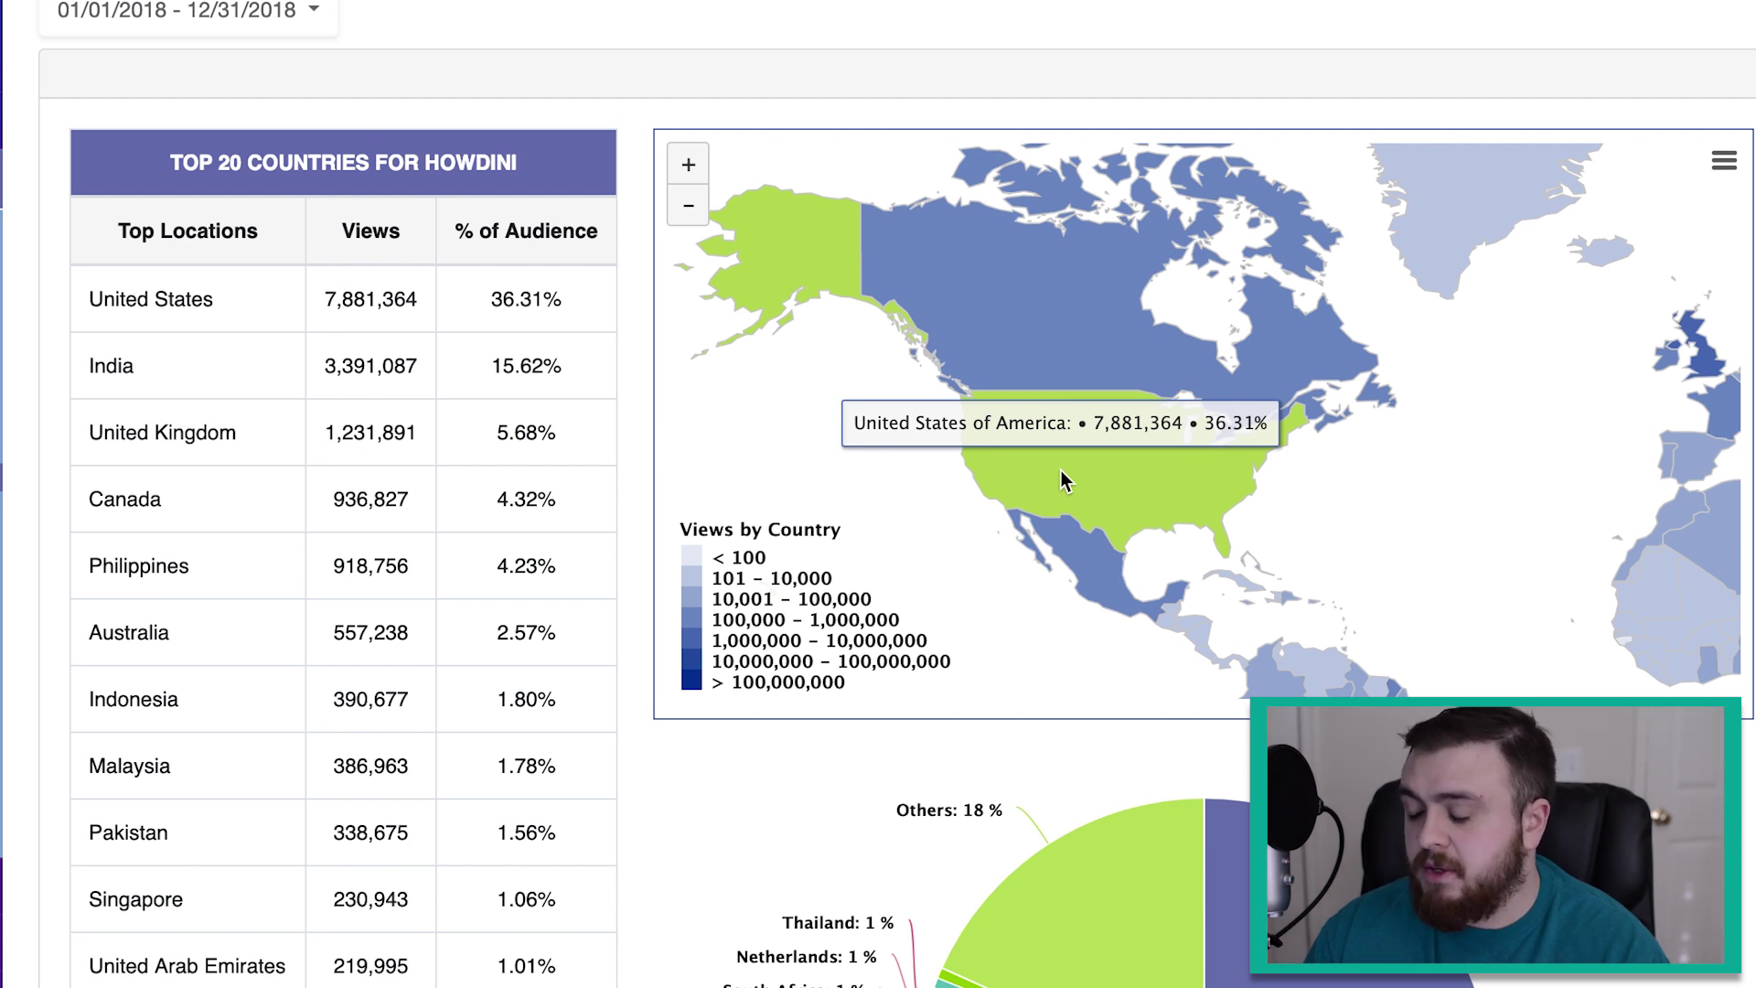
pyautogui.scroll(-3, 1084, 469)
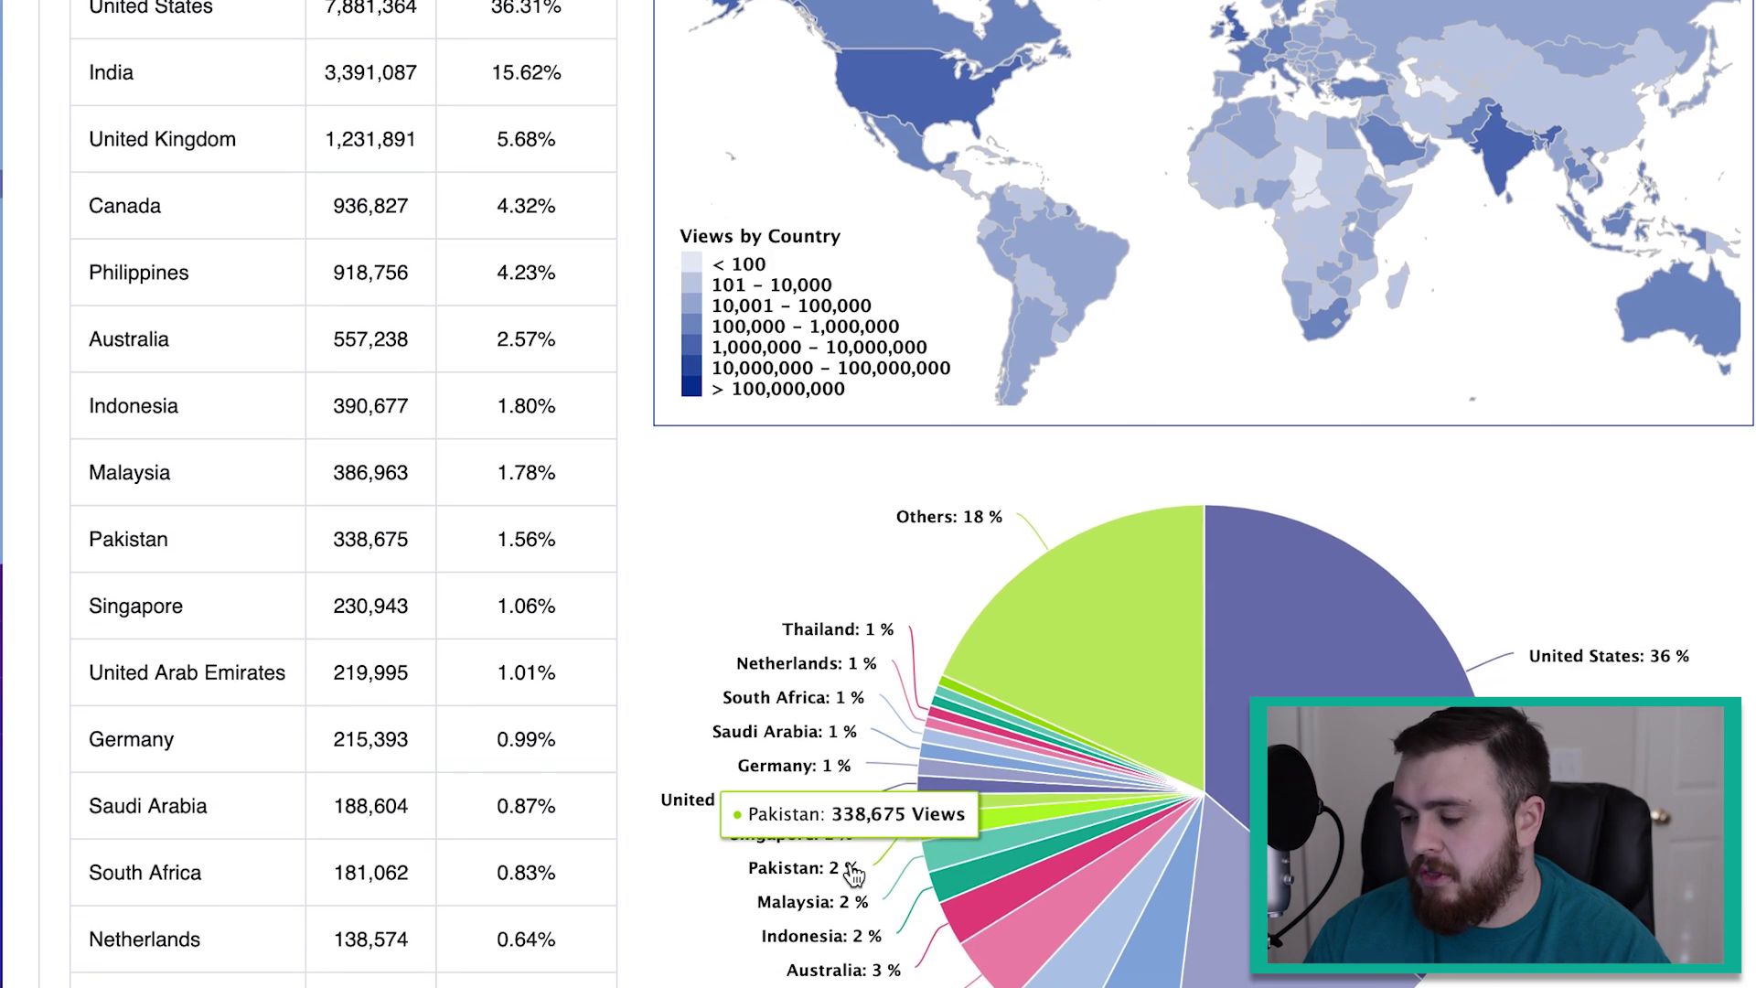
pyautogui.scroll(-3, 851, 864)
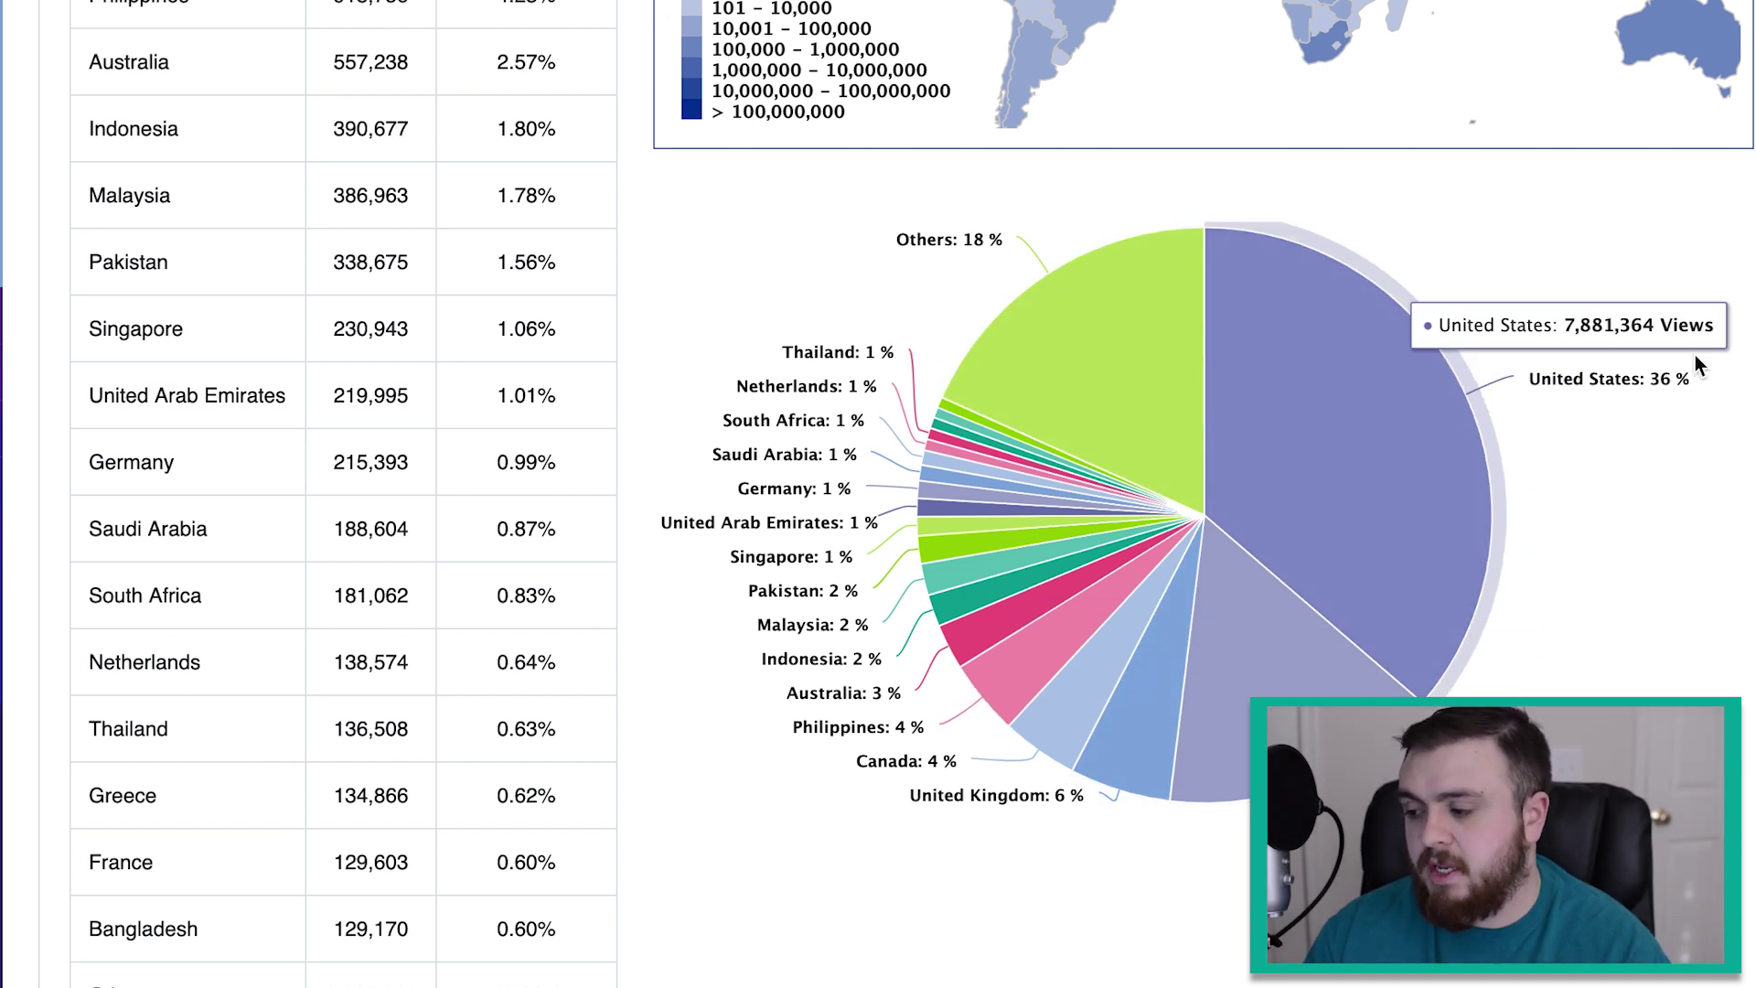
# Open the Geographics report's Change Over Time view and compare the top 20 countries' audience shares for 2017 to 2019, including India's 2017 chart segment
pyautogui.scroll(10, 836, 115)
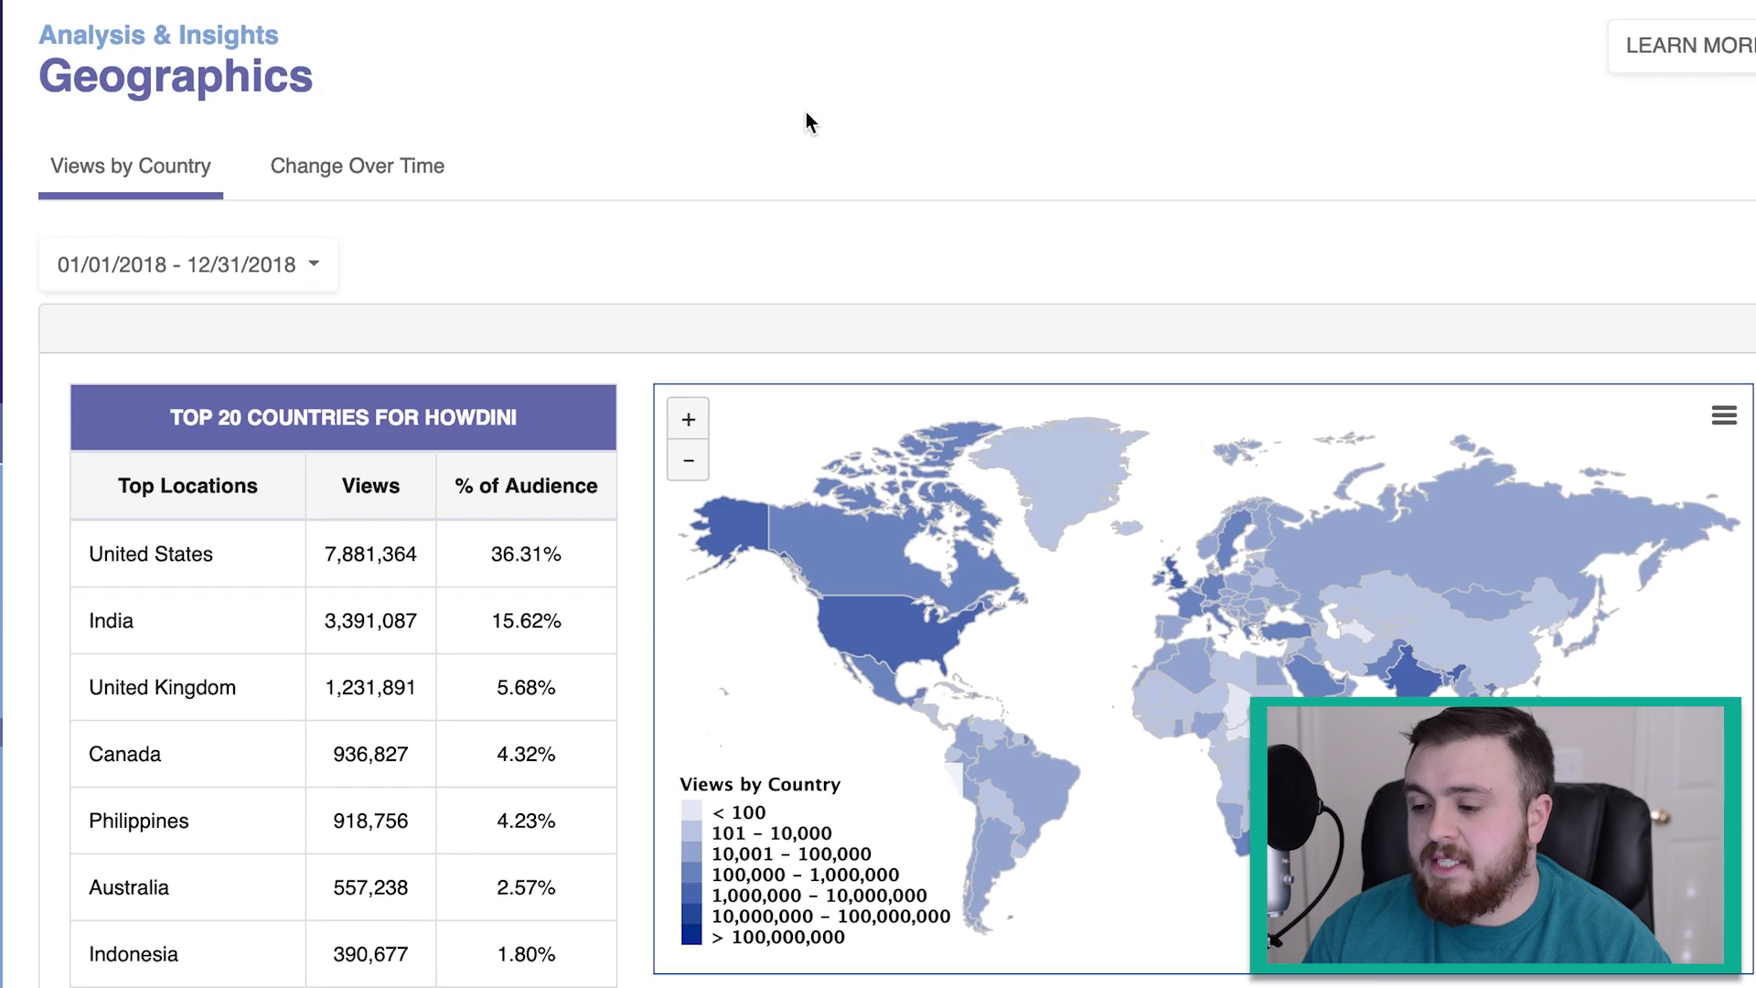
pyautogui.click(366, 188)
pyautogui.scroll(-2, 1145, 123)
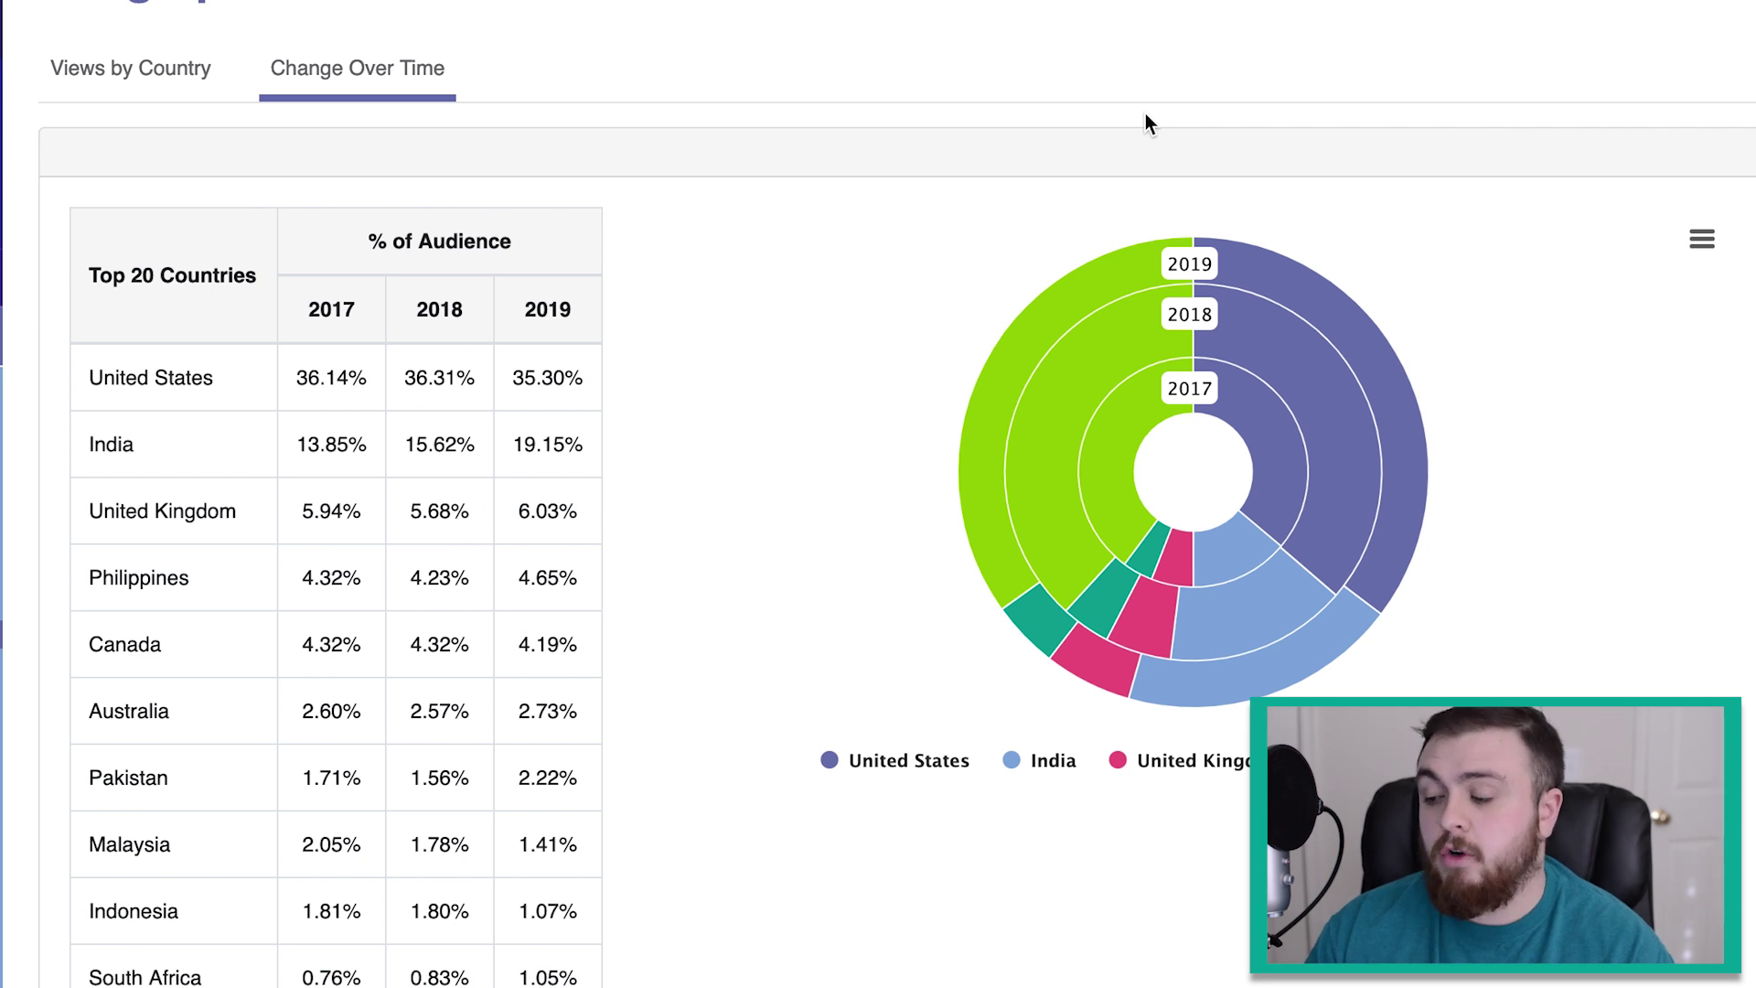
pyautogui.scroll(-1, 875, 337)
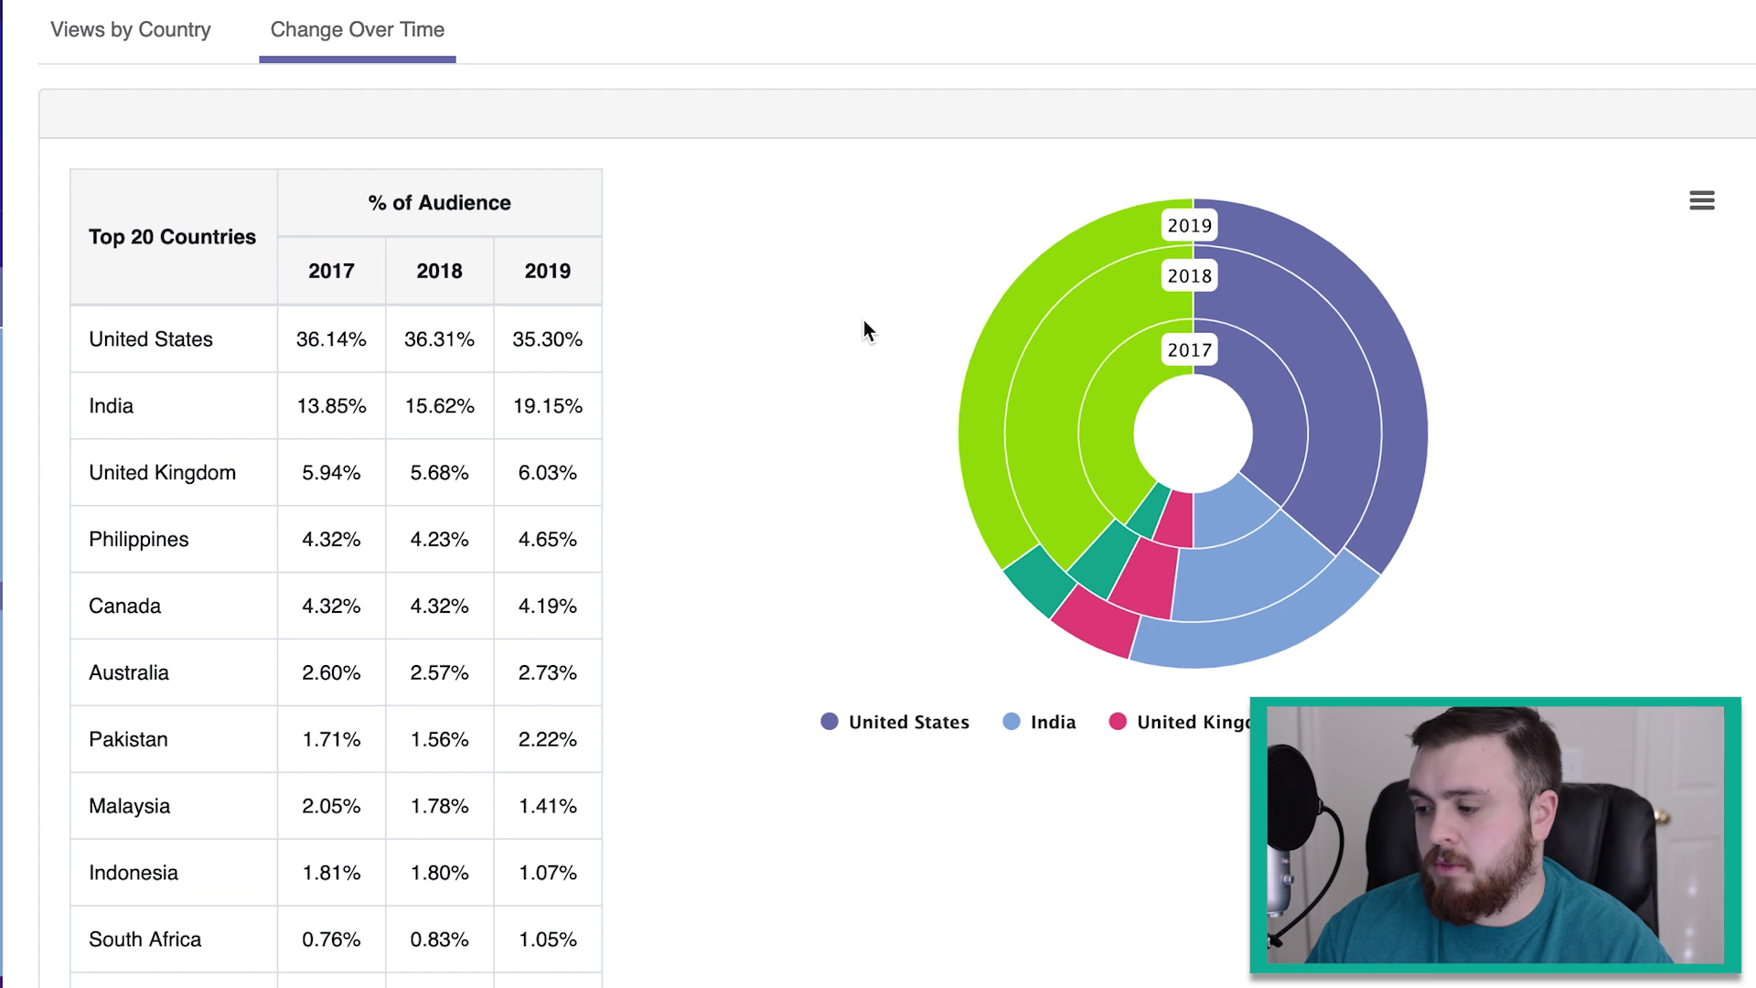
pyautogui.scroll(-4, 863, 321)
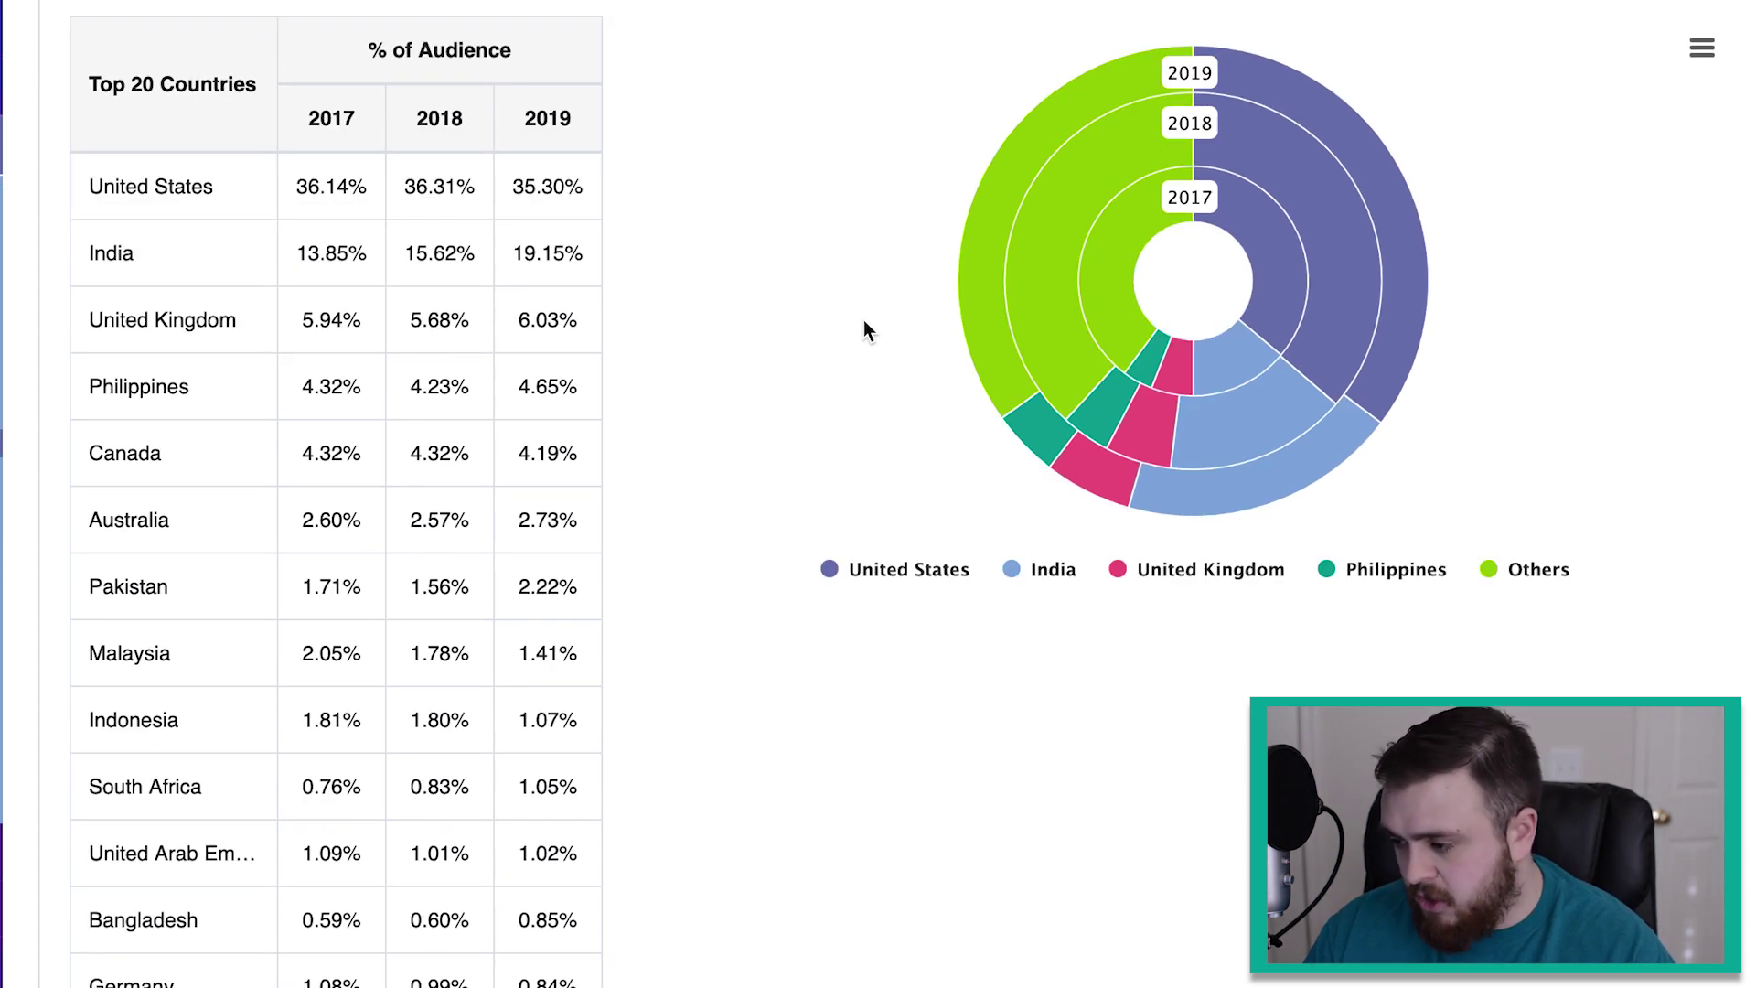
pyautogui.scroll(-1, 1024, 724)
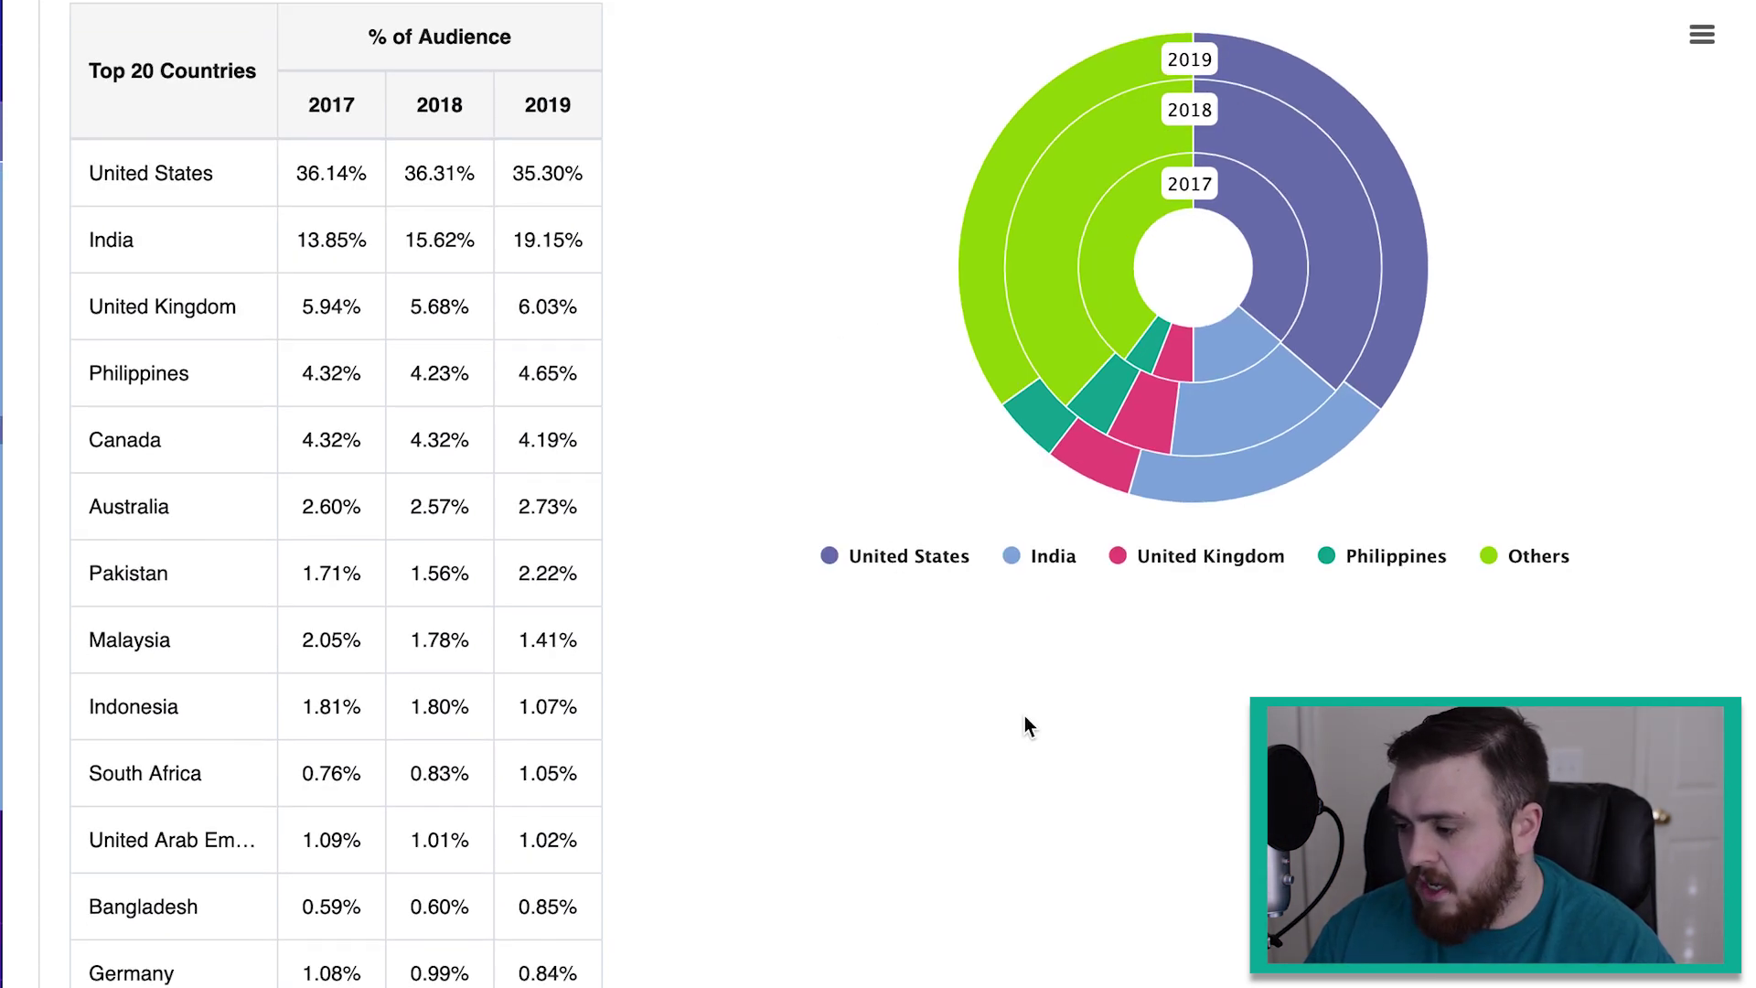
pyautogui.moveTo(1253, 368)
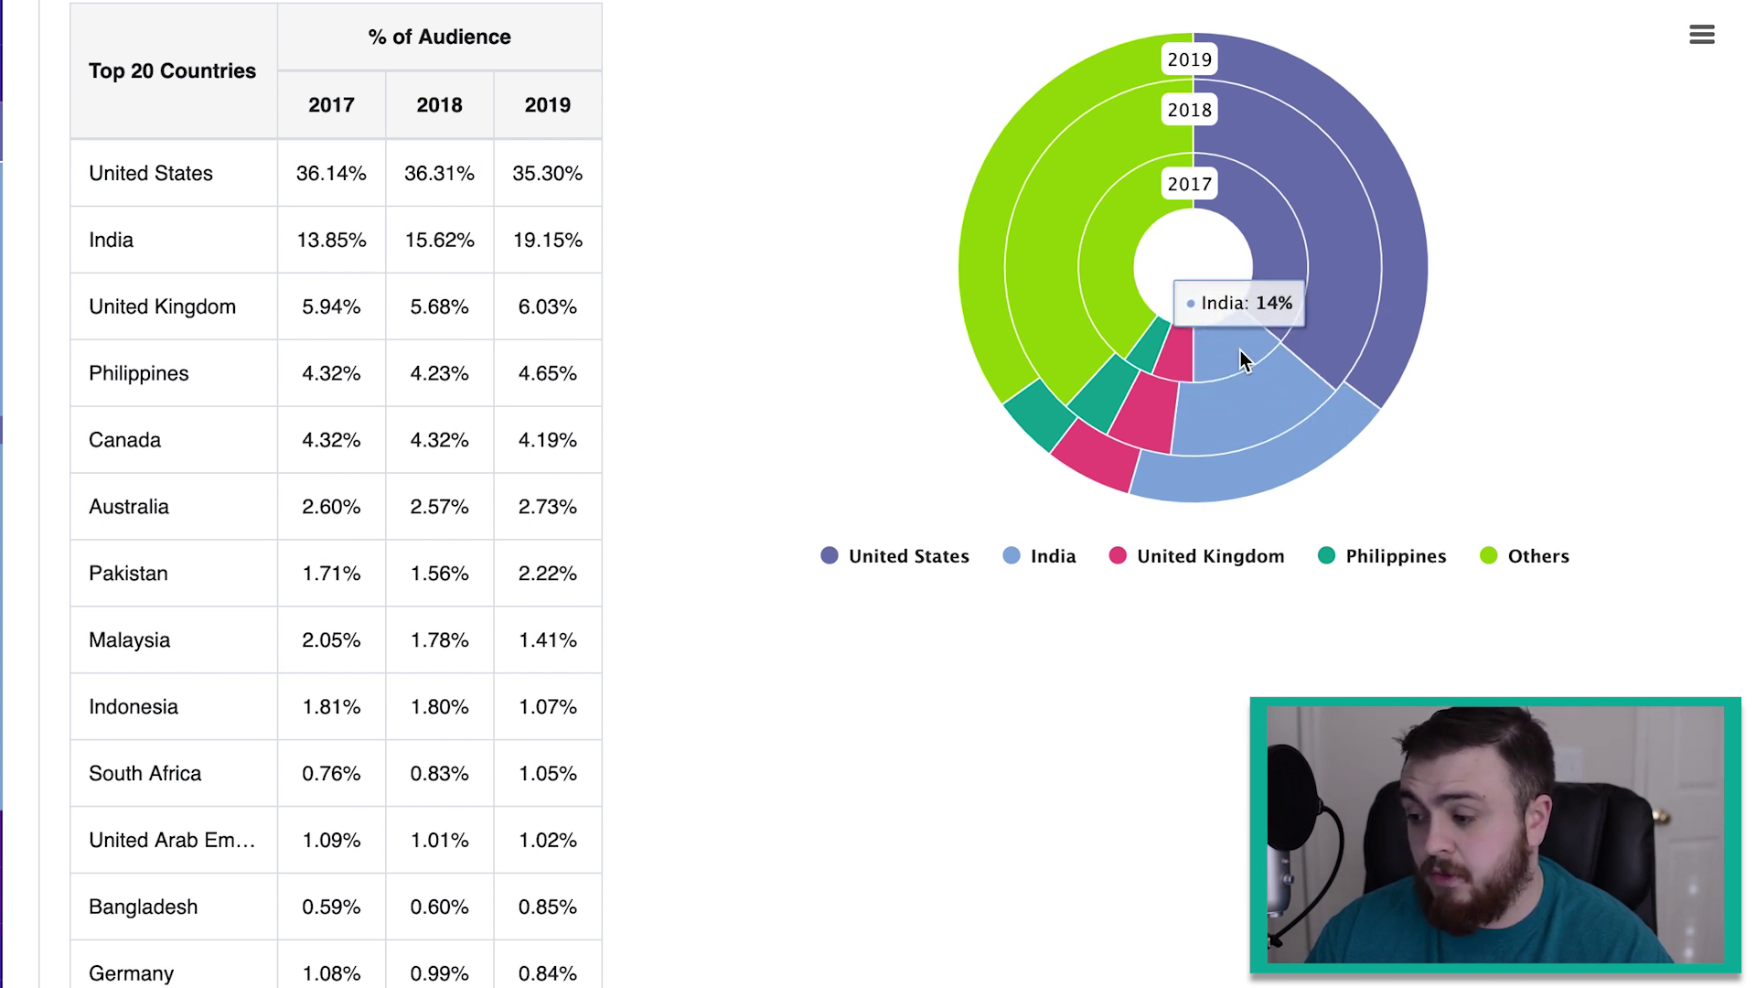
pyautogui.scroll(-1, 1240, 350)
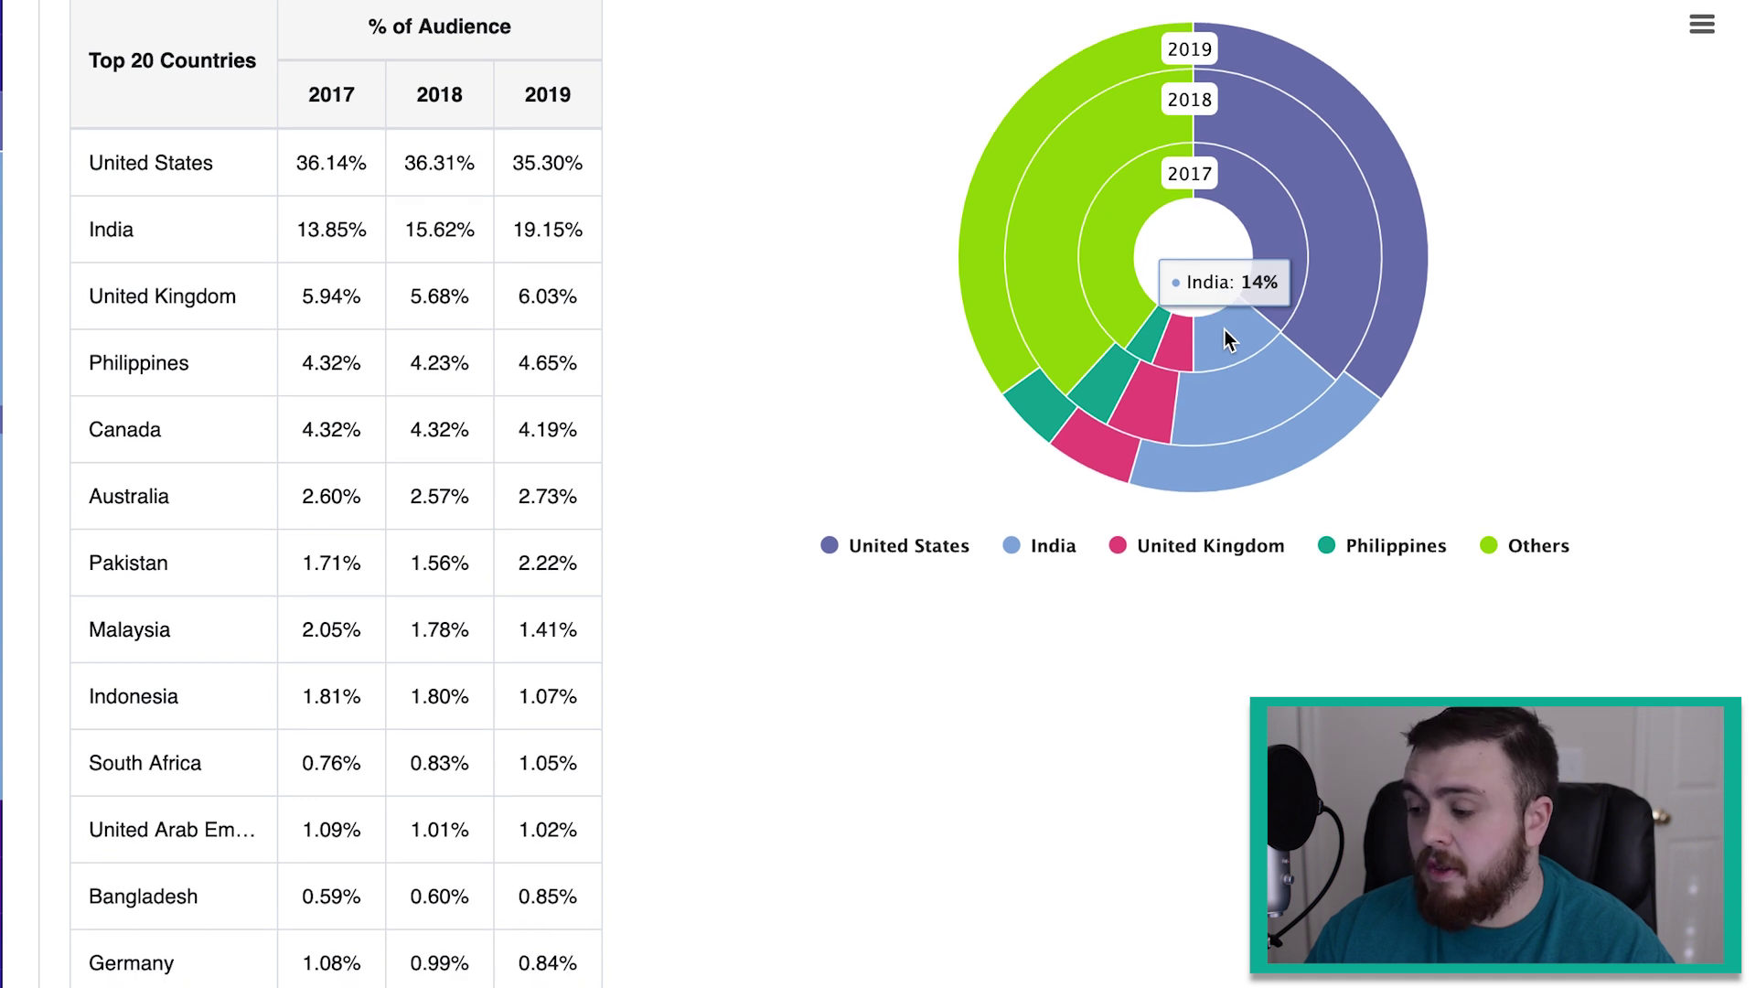